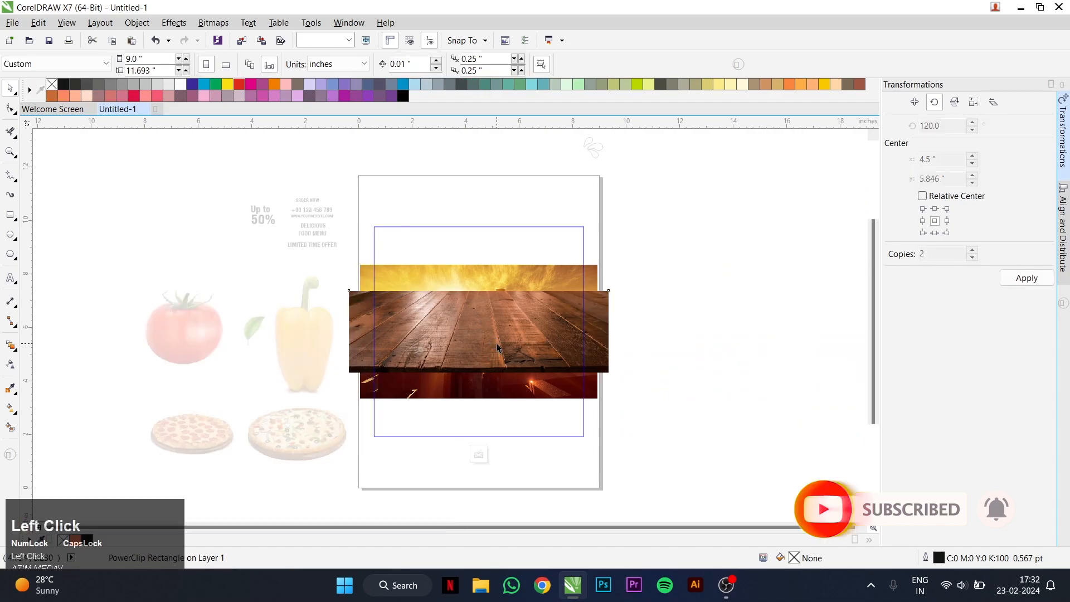
- Set the wooden table along the frame's lower part and enlarge the city image to about 118%, shifted up and to the right behind it
{"action": "scroll", "coordinate": [498, 423], "scroll_direction": "up", "scroll_amount": 1}
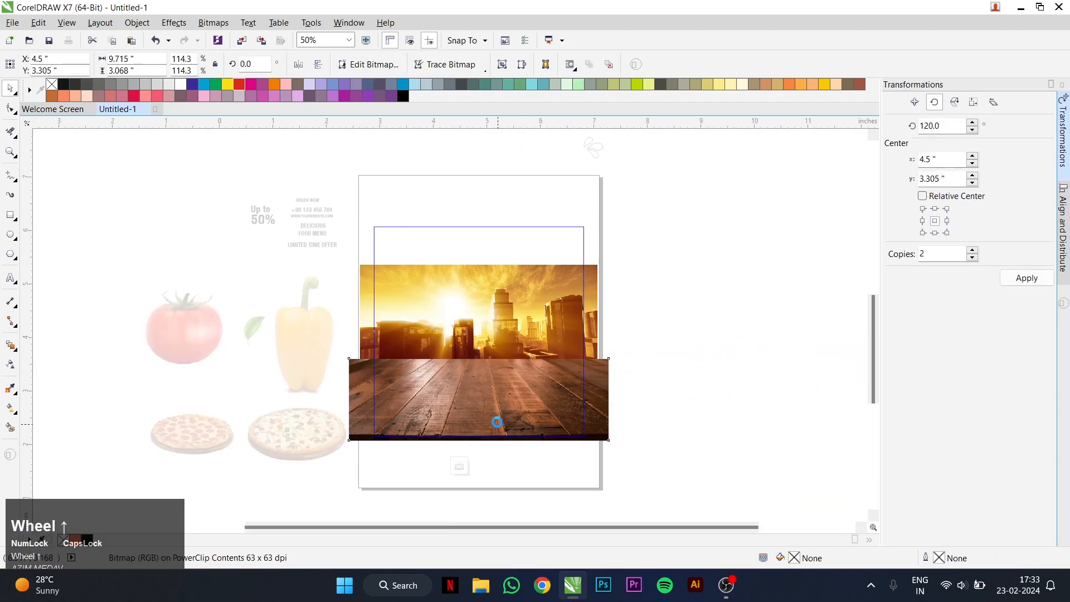
{"action": "scroll", "coordinate": [511, 344], "scroll_direction": "down", "scroll_amount": 1}
{"action": "left_click", "coordinate": [523, 260]}
{"action": "left_click_drag", "start_coordinate": [523, 259], "coordinate": [516, 220]}
{"action": "scroll", "coordinate": [509, 279], "scroll_direction": "up", "scroll_amount": 1}
{"action": "left_click_drag", "start_coordinate": [705, 364], "coordinate": [755, 392]}
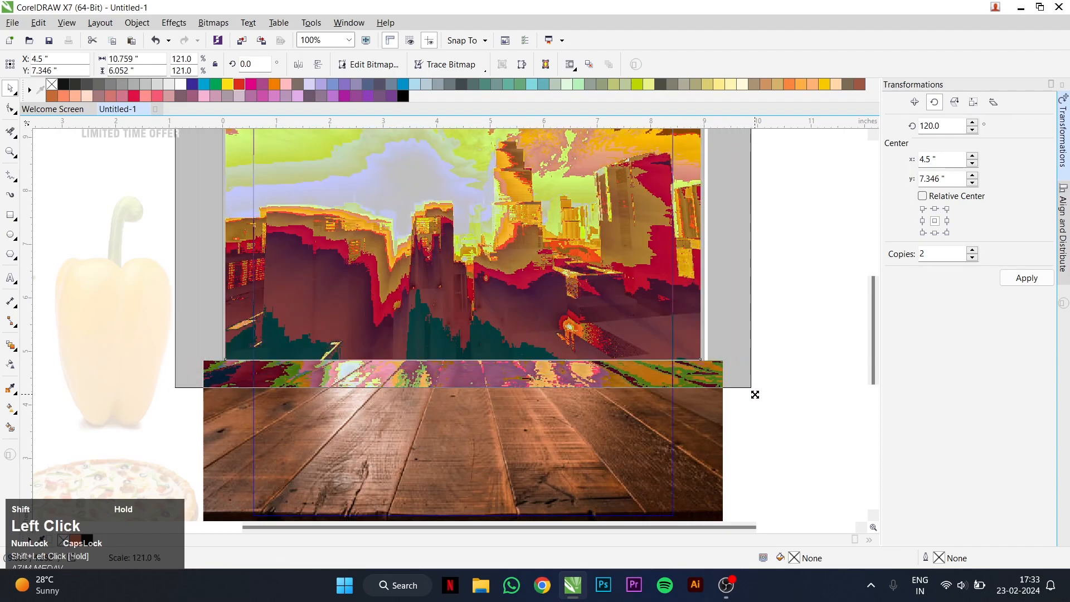
{"action": "scroll", "coordinate": [604, 325], "scroll_direction": "down", "scroll_amount": 1}
{"action": "left_click_drag", "start_coordinate": [534, 283], "coordinate": [566, 282]}
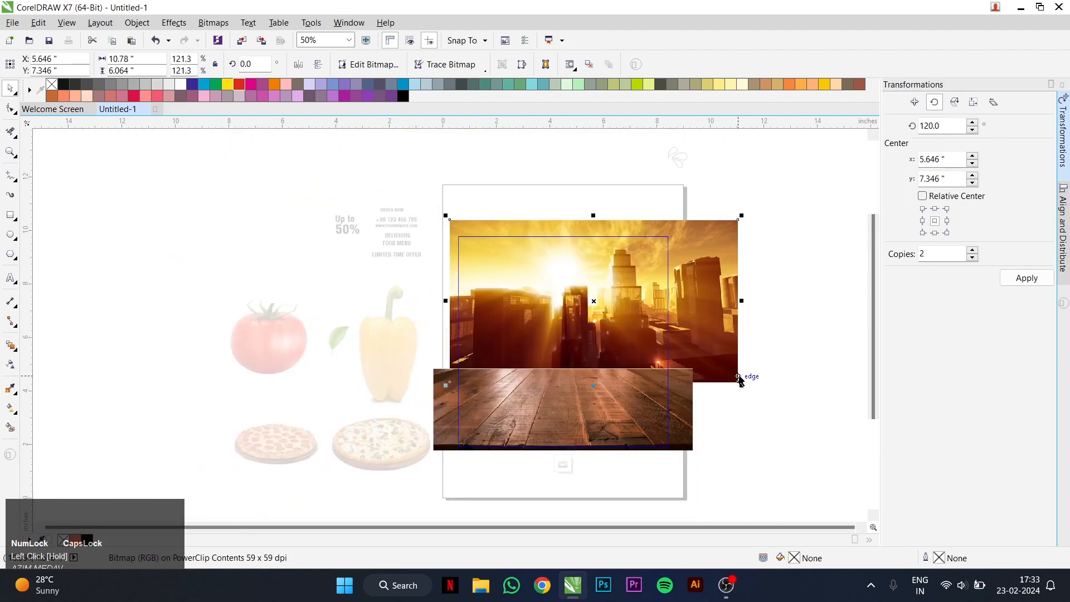
- Trim a thin strip off the wooden table image's upper edge with the Shape tool
{"action": "left_click", "coordinate": [601, 372]}
{"action": "scroll", "coordinate": [601, 372], "scroll_direction": "up", "scroll_amount": 2}
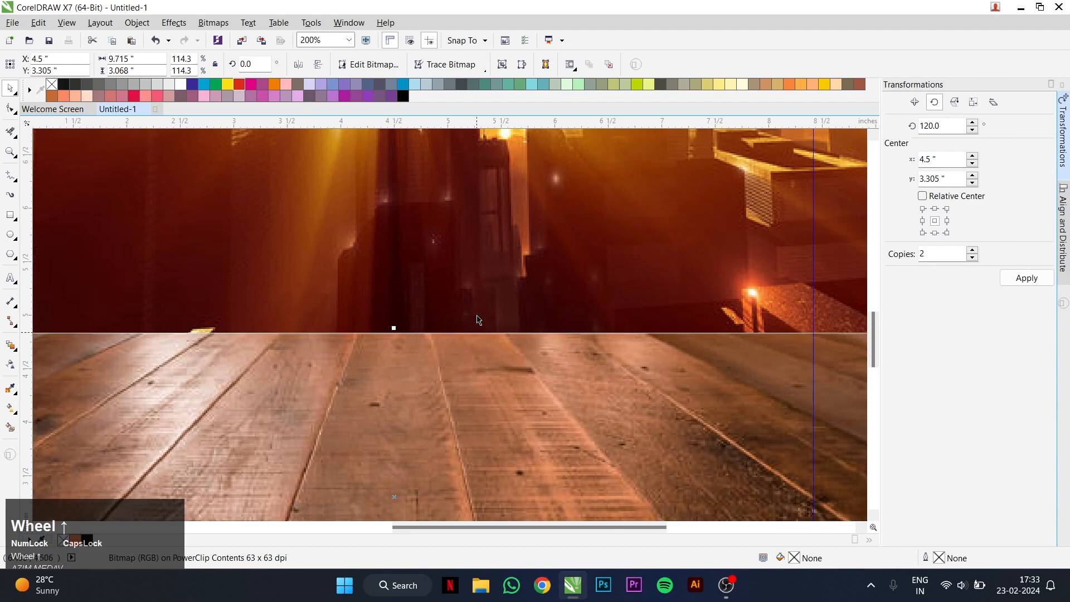
{"action": "left_click", "coordinate": [10, 109]}
{"action": "scroll", "coordinate": [568, 299], "scroll_direction": "down", "scroll_amount": 1}
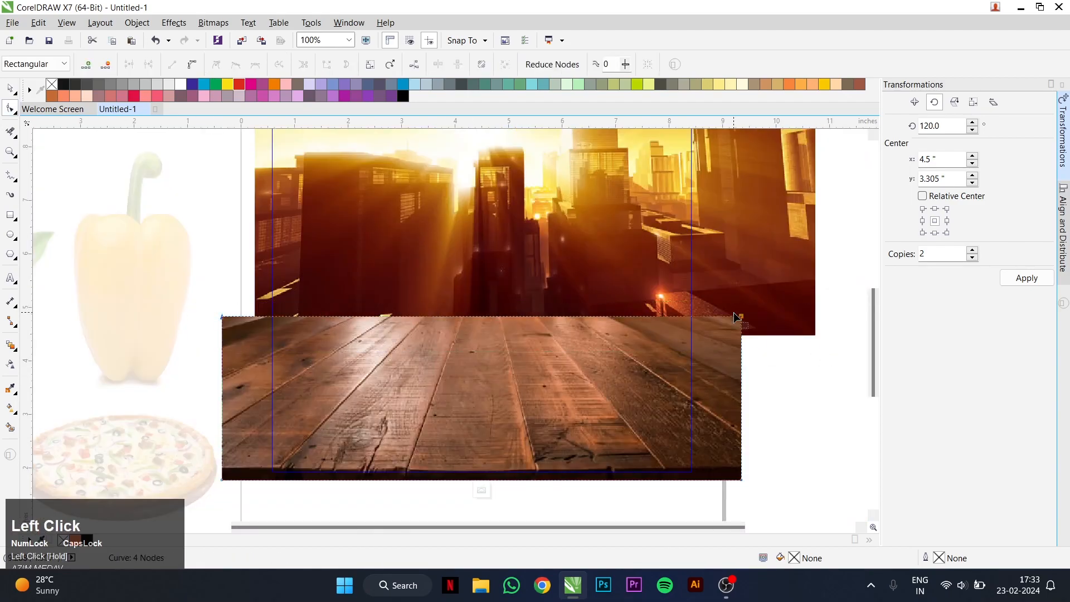
{"action": "scroll", "coordinate": [755, 326], "scroll_direction": "up", "scroll_amount": 2}
{"action": "scroll", "coordinate": [724, 321], "scroll_direction": "down", "scroll_amount": 2}
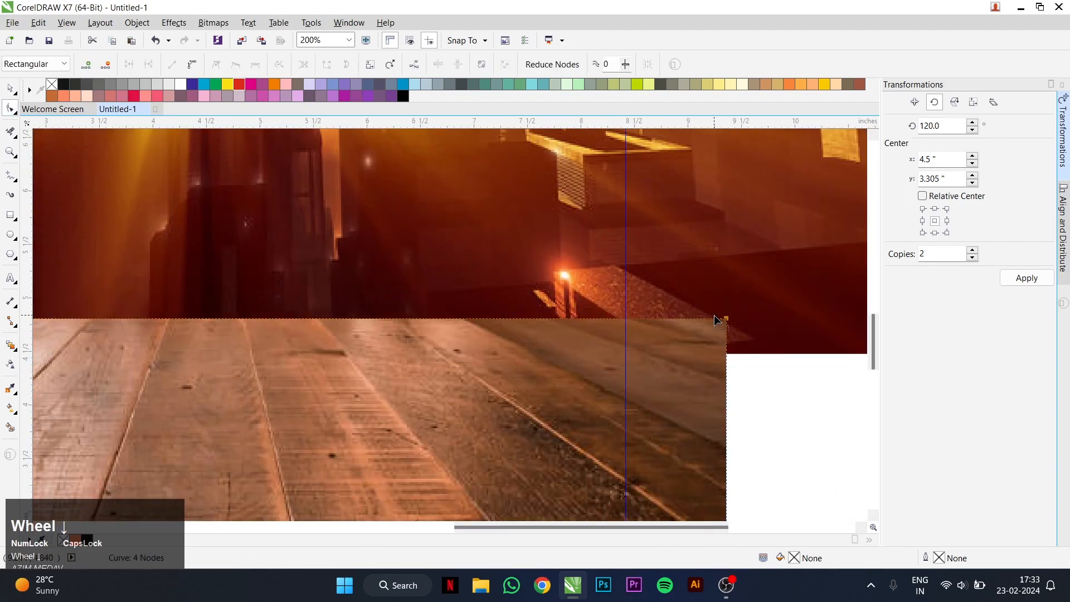
- Apply a Gaussian Blur with a radius of 6 pixels to the city image
{"action": "left_click", "coordinate": [568, 290]}
{"action": "left_click", "coordinate": [174, 23]}
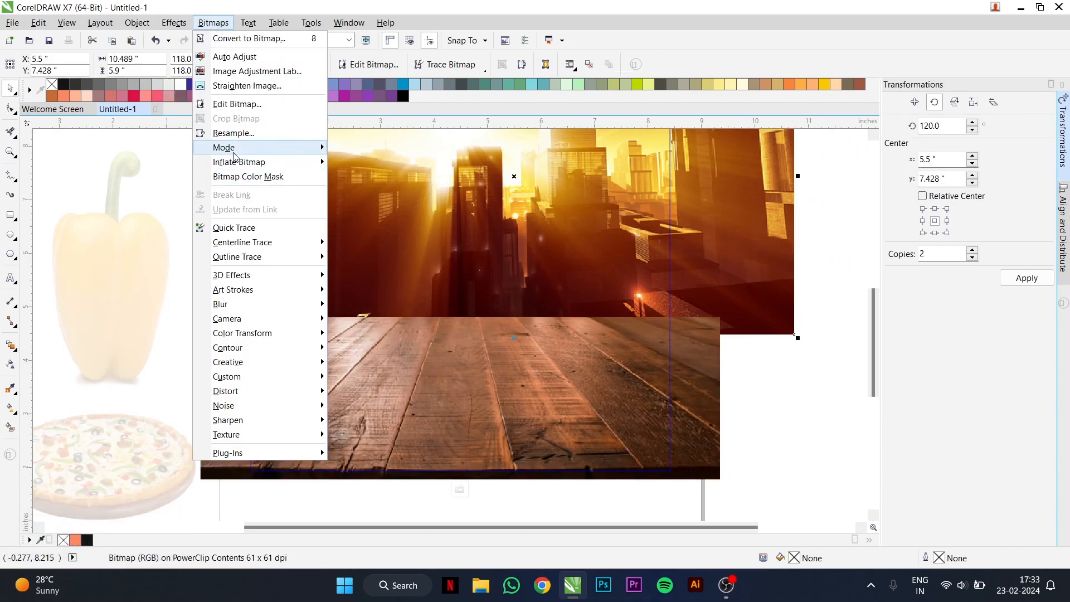
{"action": "mouse_move", "coordinate": [264, 306]}
{"action": "left_click", "coordinate": [356, 320]}
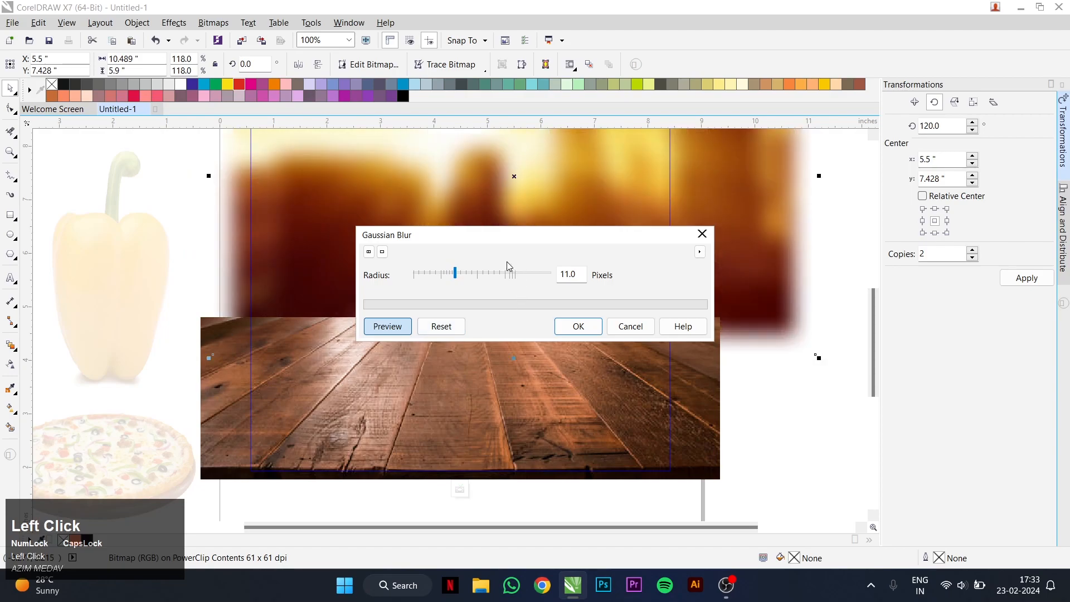
{"action": "left_click_drag", "start_coordinate": [450, 276], "coordinate": [447, 277]}
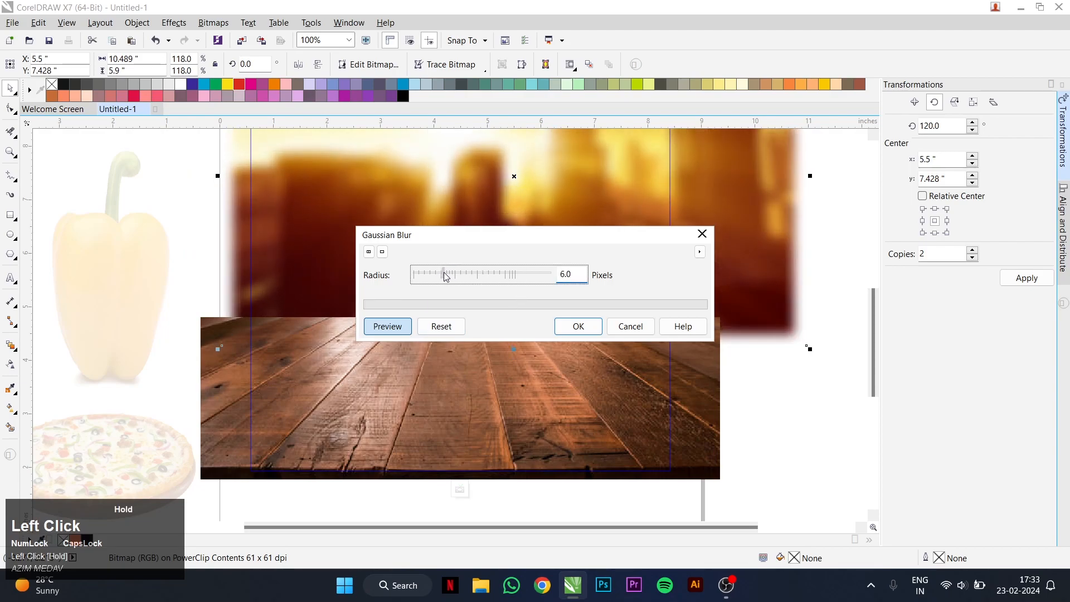
{"action": "left_click", "coordinate": [559, 331]}
- Darken the wooden table image with a Tone Curve point at X 99, Y 83
{"action": "scroll", "coordinate": [562, 307], "scroll_direction": "down", "scroll_amount": 1}
{"action": "left_click", "coordinate": [564, 330]}
{"action": "scroll", "coordinate": [563, 328], "scroll_direction": "up", "scroll_amount": 1}
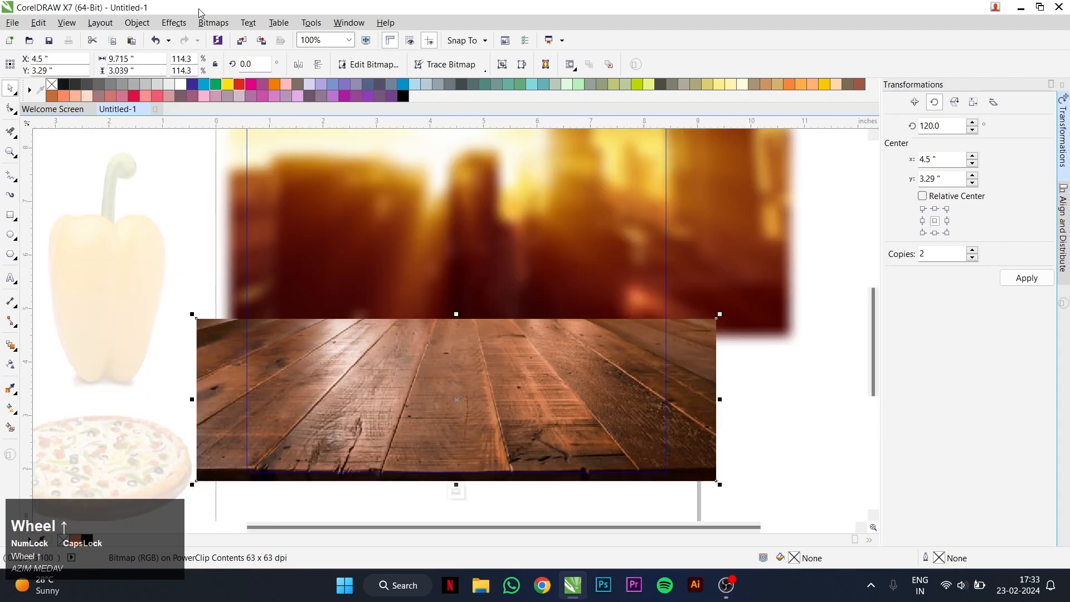
{"action": "left_click", "coordinate": [213, 22]}
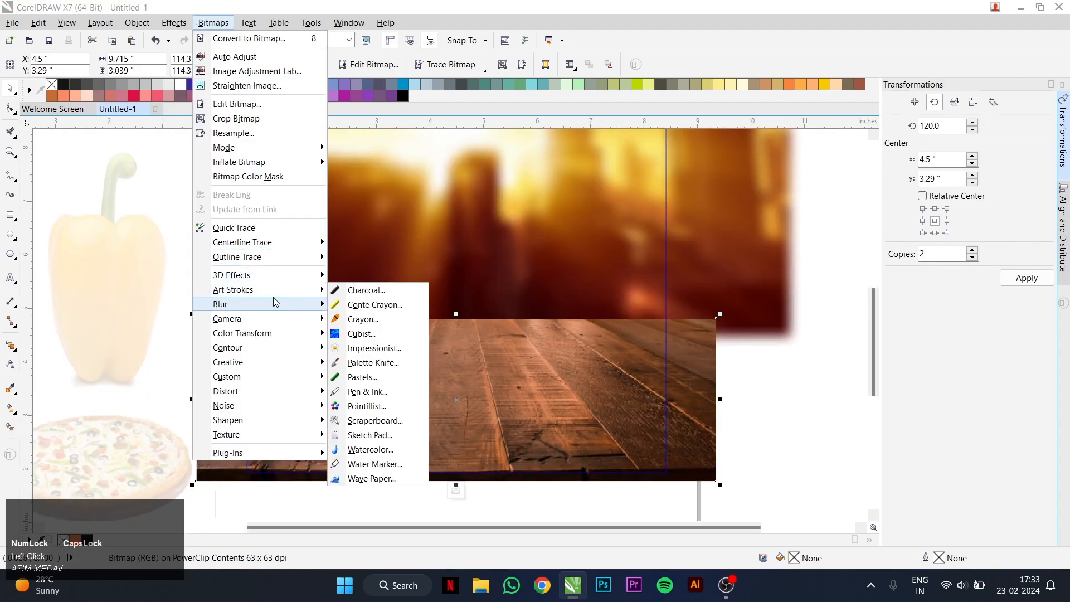
{"action": "mouse_move", "coordinate": [174, 22]}
{"action": "mouse_move", "coordinate": [239, 40]}
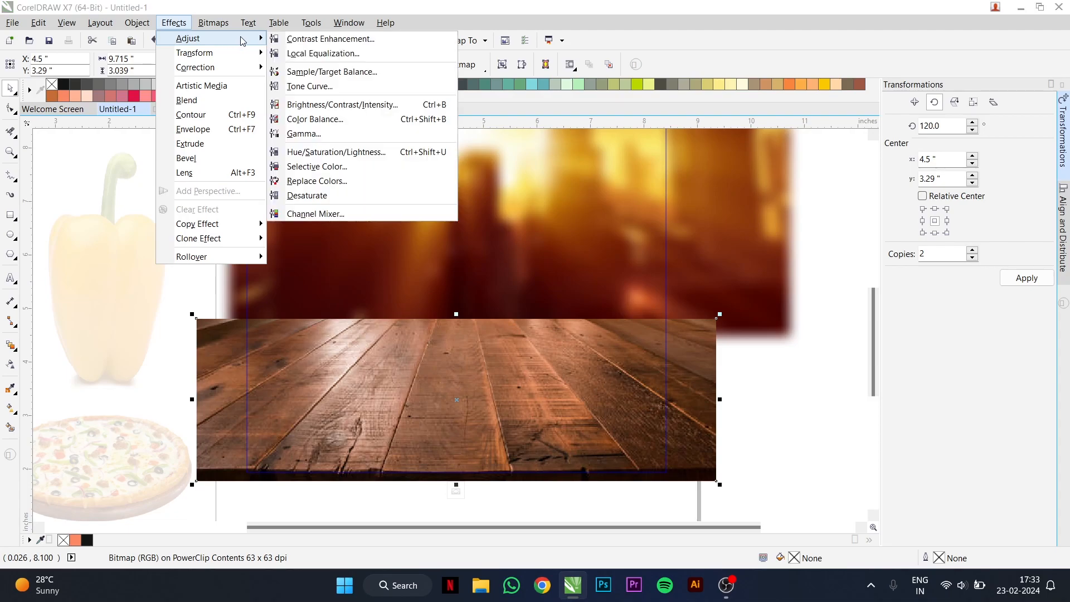
{"action": "left_click", "coordinate": [310, 86]}
{"action": "left_click_drag", "start_coordinate": [482, 115], "coordinate": [815, 137]}
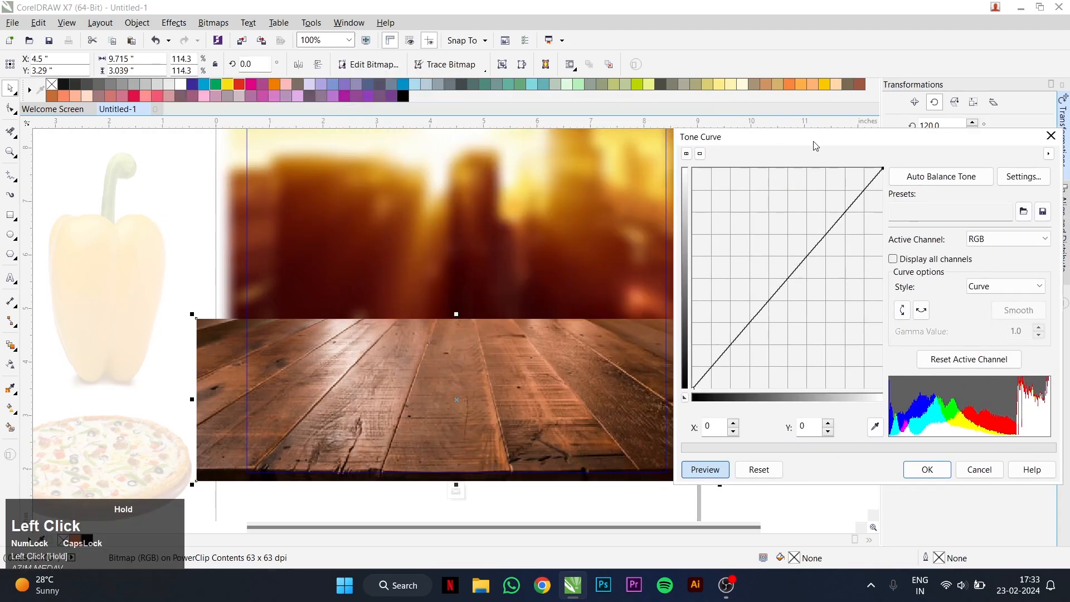
{"action": "left_click_drag", "start_coordinate": [763, 313], "coordinate": [766, 317]}
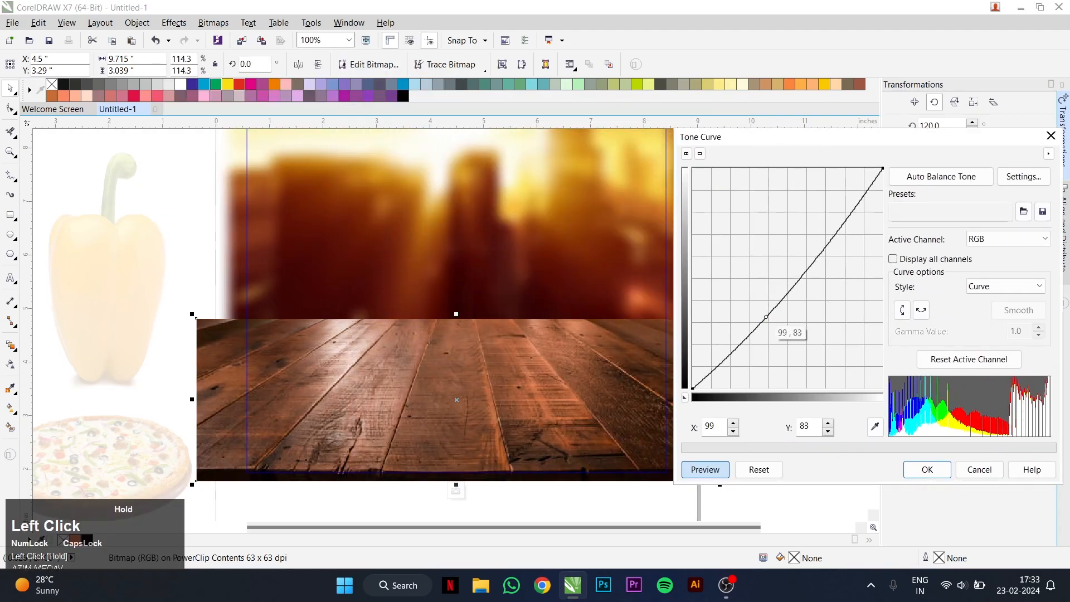
{"action": "left_click", "coordinate": [926, 468]}
- Fade the wooden table's upper edge into the city image with a short linear transparency at 90°
{"action": "left_click", "coordinate": [13, 366]}
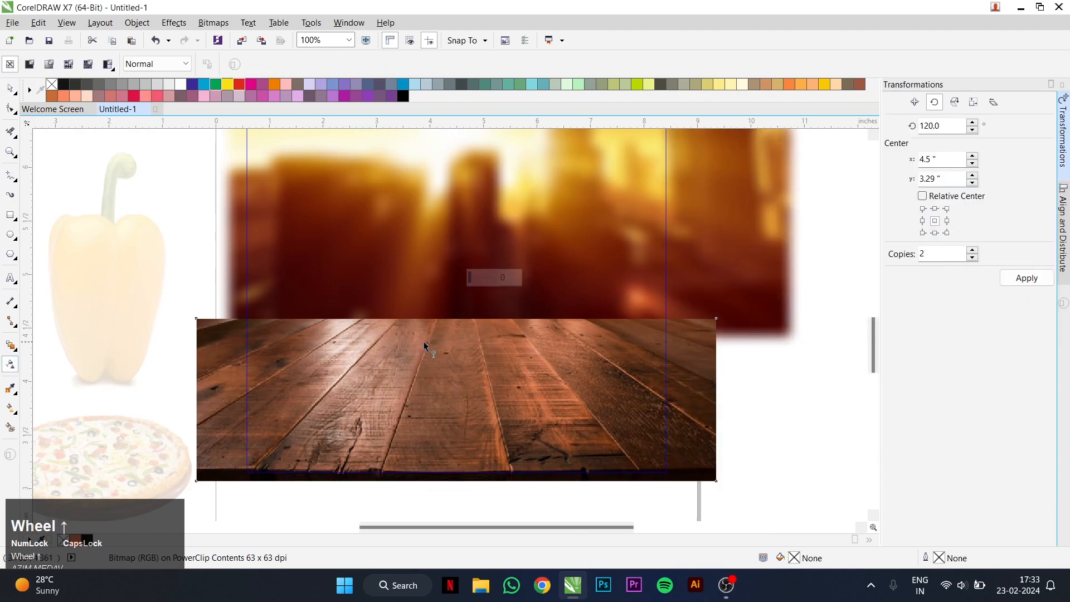
{"action": "scroll", "coordinate": [435, 338], "scroll_direction": "up", "scroll_amount": 1}
{"action": "left_click_drag", "start_coordinate": [454, 301], "coordinate": [454, 299]}
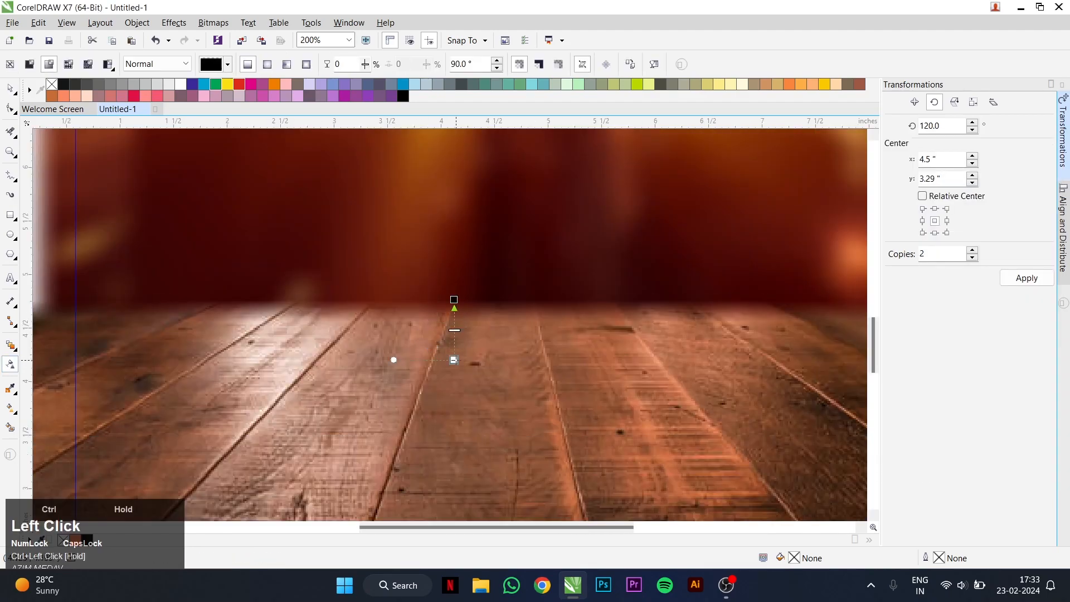
{"action": "left_click_drag", "start_coordinate": [456, 360], "coordinate": [455, 360]}
{"action": "left_click_drag", "start_coordinate": [454, 300], "coordinate": [454, 295]}
{"action": "key", "text": "space"}
- Lower the blurred city image slightly behind the wooden table
{"action": "scroll", "coordinate": [456, 288], "scroll_direction": "down", "scroll_amount": 2}
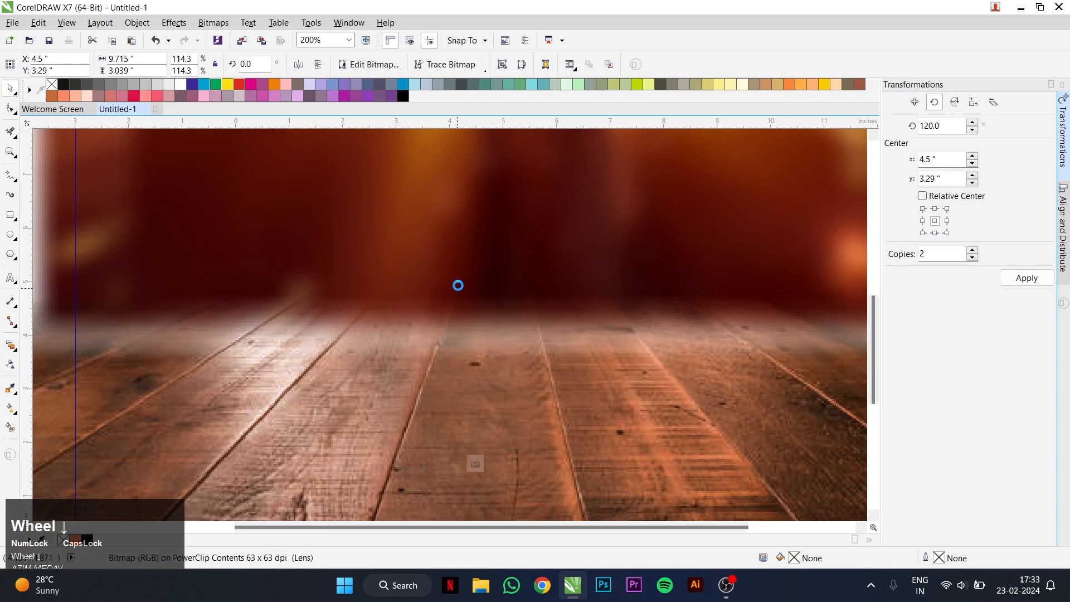
{"action": "left_click", "coordinate": [493, 239]}
{"action": "left_click_drag", "start_coordinate": [496, 236], "coordinate": [496, 244]}
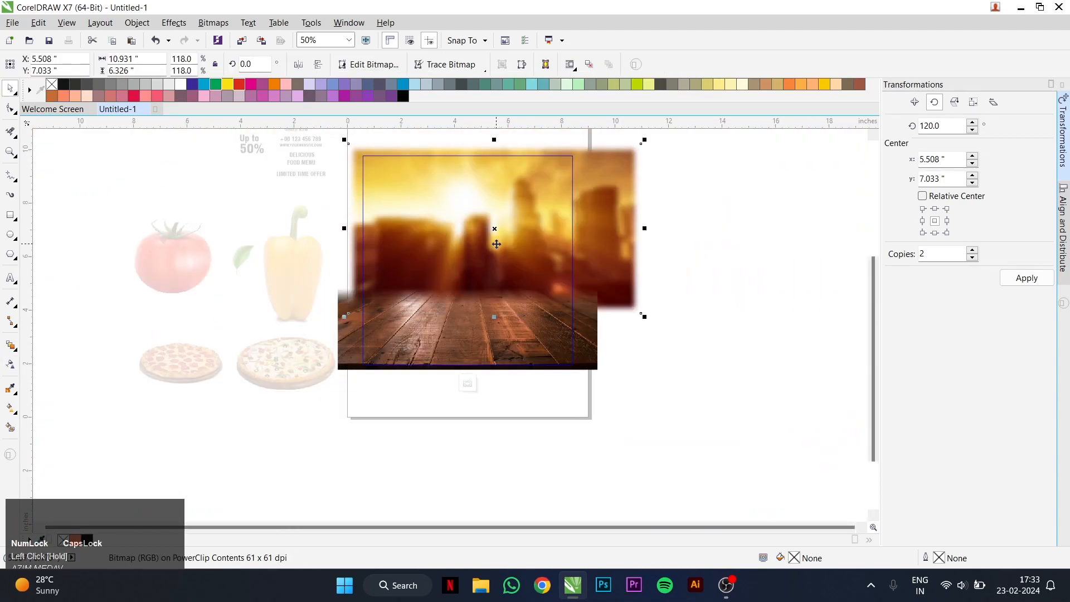
- Finish editing the PowerClip contents and remove the frame's outline
{"action": "key", "text": "5"}
{"action": "scroll", "coordinate": [470, 279], "scroll_direction": "down", "scroll_amount": 1}
{"action": "scroll", "coordinate": [490, 255], "scroll_direction": "up", "scroll_amount": 1}
{"action": "left_click", "coordinate": [486, 240]}
{"action": "right_click", "coordinate": [52, 84]}
- Move the vegetable pizza and the pepperoni pizza onto the wooden table, in front of the background
{"action": "left_click_drag", "start_coordinate": [265, 383], "coordinate": [444, 342]}
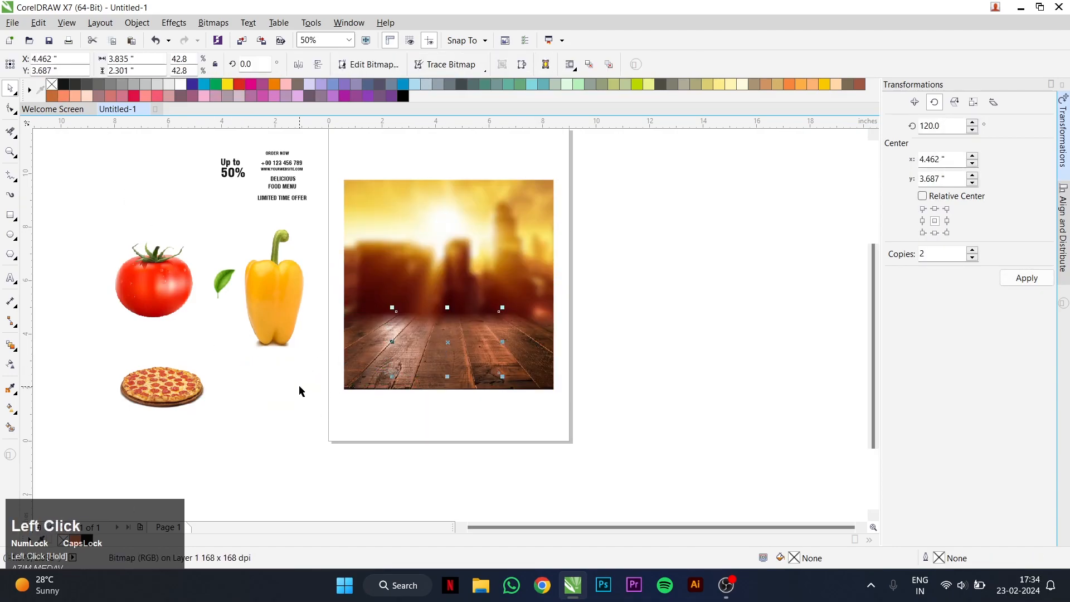
{"action": "key", "text": "shift+Page_Up"}
{"action": "left_click_drag", "start_coordinate": [179, 380], "coordinate": [424, 325]}
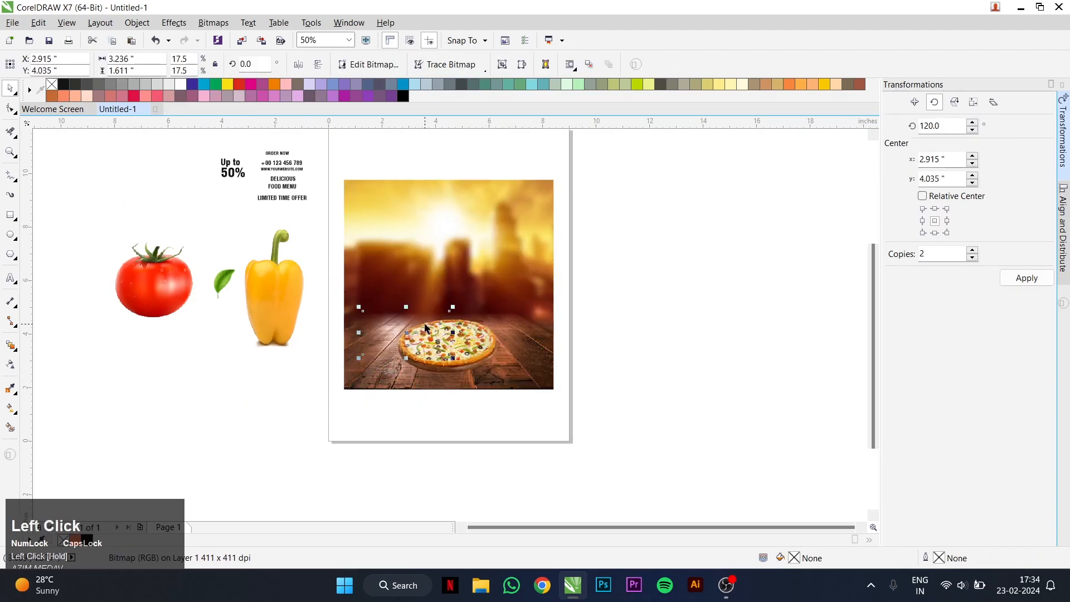
{"action": "scroll", "coordinate": [425, 324], "scroll_direction": "up", "scroll_amount": 1}
- Rotate the vegetable pizza to about 46° and the pepperoni pizza to about 314°, overlapping them in a V shape above the table
{"action": "left_click_drag", "start_coordinate": [515, 379], "coordinate": [614, 169]}
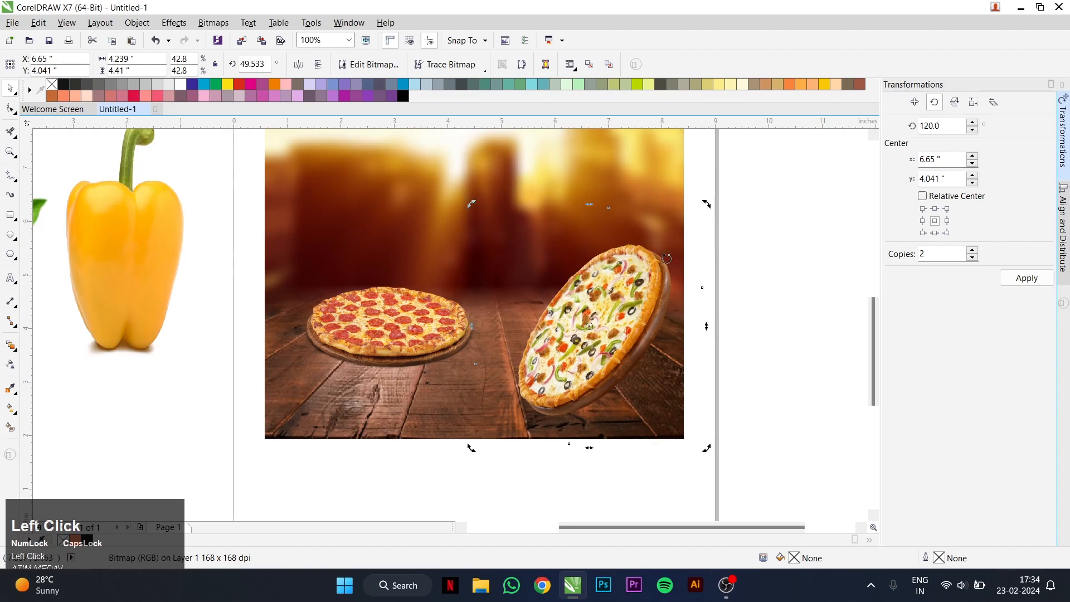
{"action": "left_click_drag", "start_coordinate": [703, 204], "coordinate": [723, 227]}
{"action": "left_click_drag", "start_coordinate": [614, 351], "coordinate": [575, 320]}
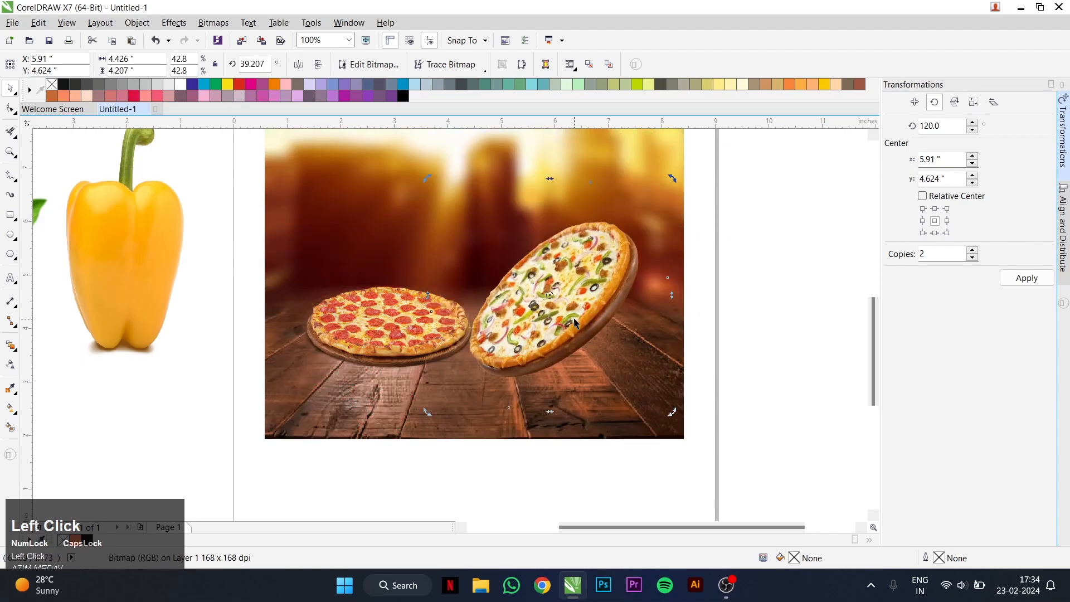
{"action": "left_click_drag", "start_coordinate": [672, 181], "coordinate": [655, 161]}
{"action": "left_click", "coordinate": [404, 331]}
{"action": "left_click_drag", "start_coordinate": [485, 286], "coordinate": [508, 338]}
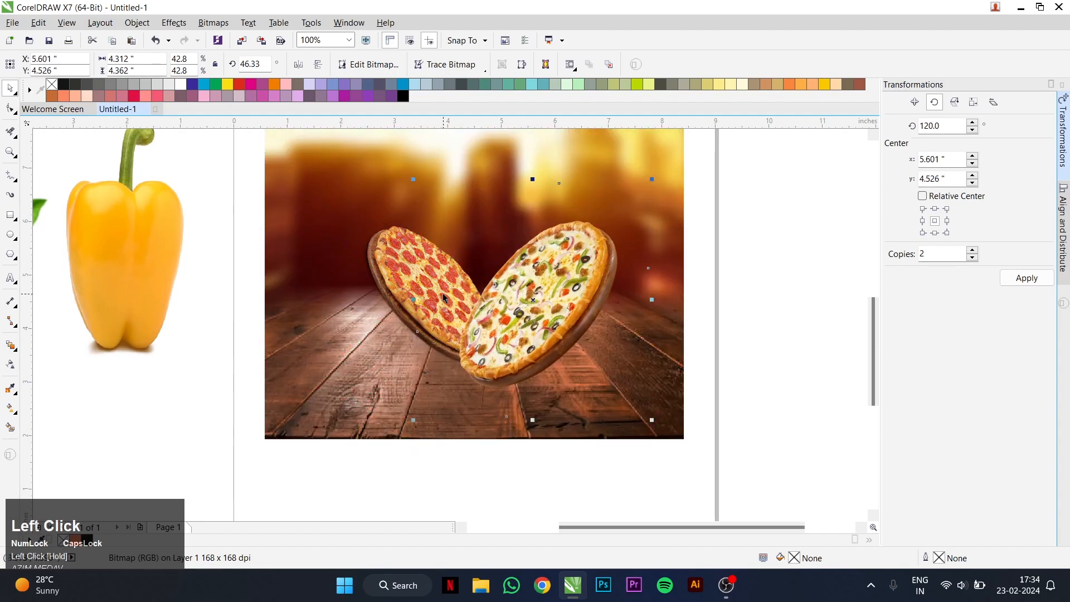
- Enlarge both pizzas together until the vegetable pizza measures about 5.1 by 5.2 inches, and move them slightly up
{"action": "left_click", "coordinate": [458, 320]}
{"action": "scroll", "coordinate": [518, 285], "scroll_direction": "down", "scroll_amount": 1}
{"action": "scroll", "coordinate": [551, 267], "scroll_direction": "up", "scroll_amount": 1}
{"action": "left_click", "coordinate": [551, 271], "text": "shift"}
{"action": "left_click_drag", "start_coordinate": [622, 202], "coordinate": [661, 172]}
{"action": "left_click_drag", "start_coordinate": [547, 311], "coordinate": [552, 286]}
{"action": "scroll", "coordinate": [640, 233], "scroll_direction": "up", "scroll_amount": 1}
{"action": "left_click_drag", "start_coordinate": [648, 211], "coordinate": [634, 226]}
{"action": "scroll", "coordinate": [556, 308], "scroll_direction": "down", "scroll_amount": 1}
- Fine-tune the position of the vegetable pizza against the pepperoni pizza
{"action": "left_click", "coordinate": [641, 292]}
{"action": "left_click", "coordinate": [529, 354]}
{"action": "left_click_drag", "start_coordinate": [528, 354], "coordinate": [527, 355]}
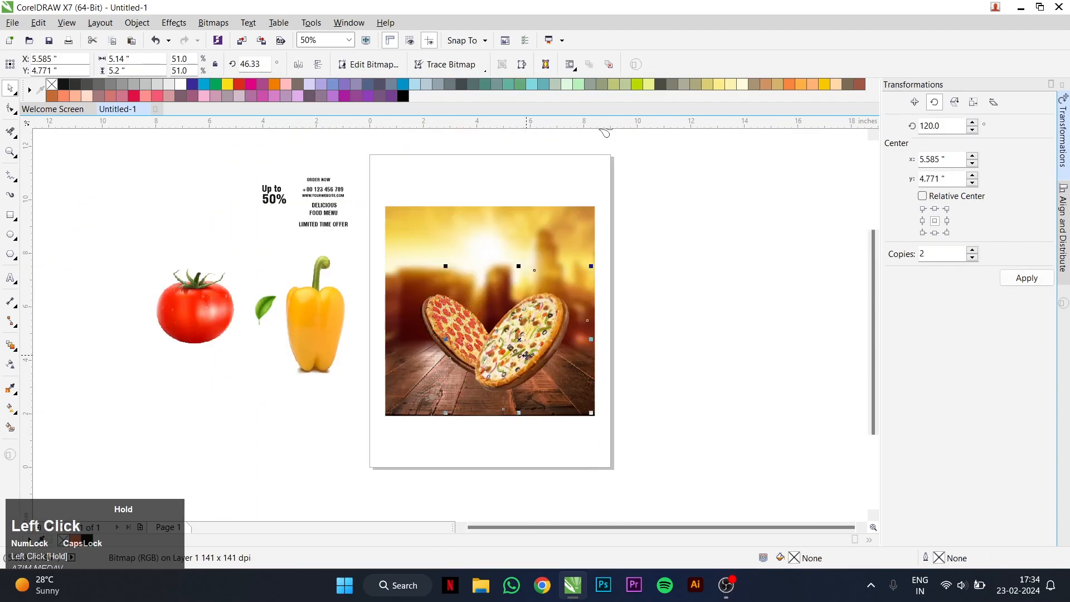
{"action": "scroll", "coordinate": [538, 345], "scroll_direction": "up", "scroll_amount": 1}
{"action": "left_click", "coordinate": [528, 344]}
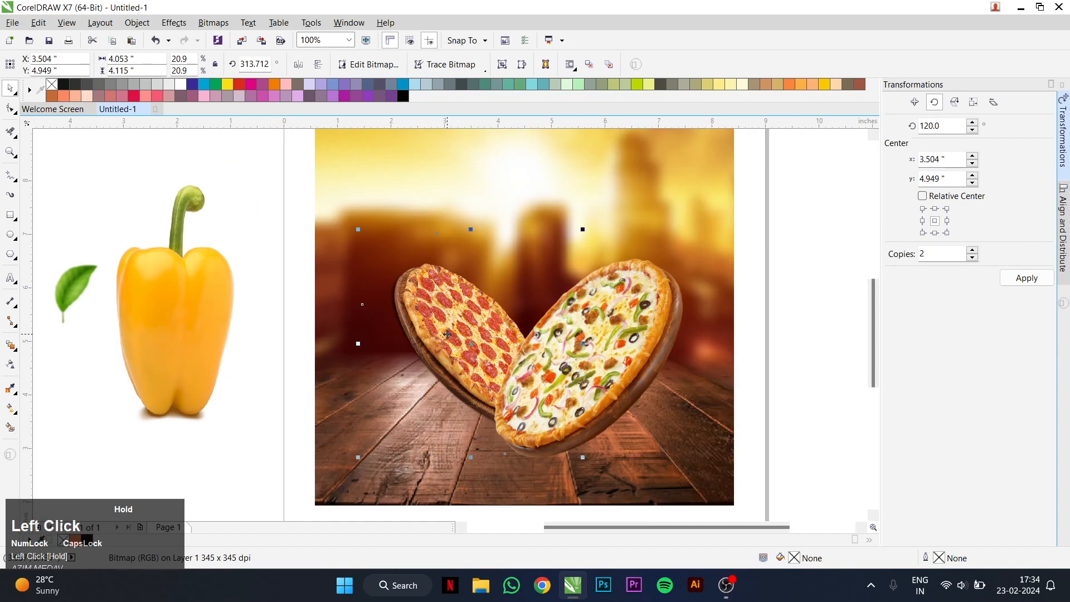
{"action": "scroll", "coordinate": [528, 344], "scroll_direction": "up", "scroll_amount": 1}
{"action": "scroll", "coordinate": [466, 326], "scroll_direction": "down", "scroll_amount": 1}
- Draw a rectangle about 4.1 by 6.15 inches down from the background's upper edge and centre it horizontally on the background
{"action": "left_click", "coordinate": [10, 216]}
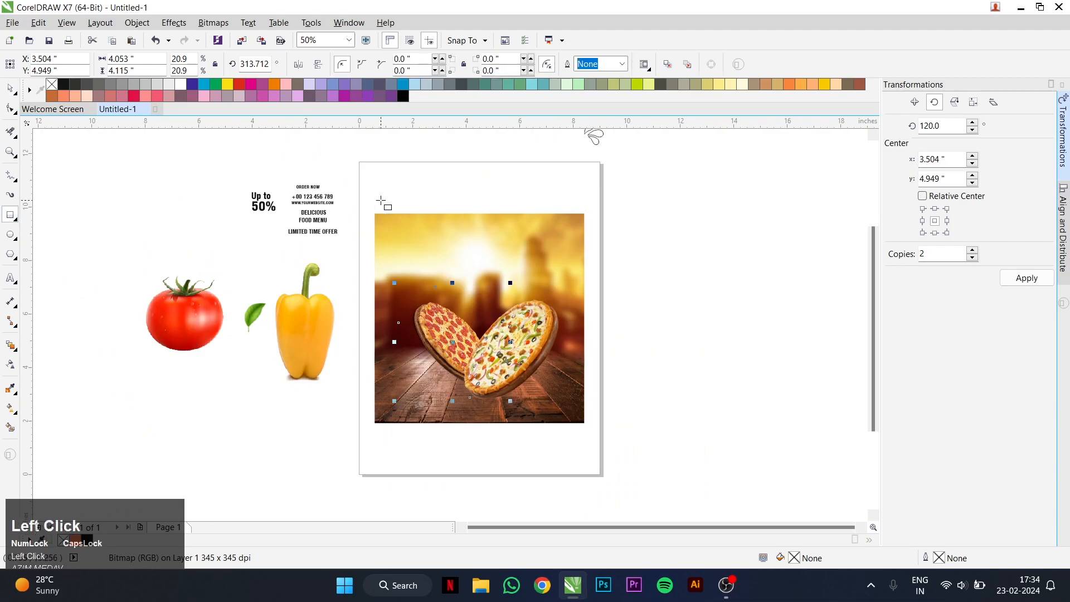
{"action": "left_click_drag", "start_coordinate": [421, 214], "coordinate": [508, 329]}
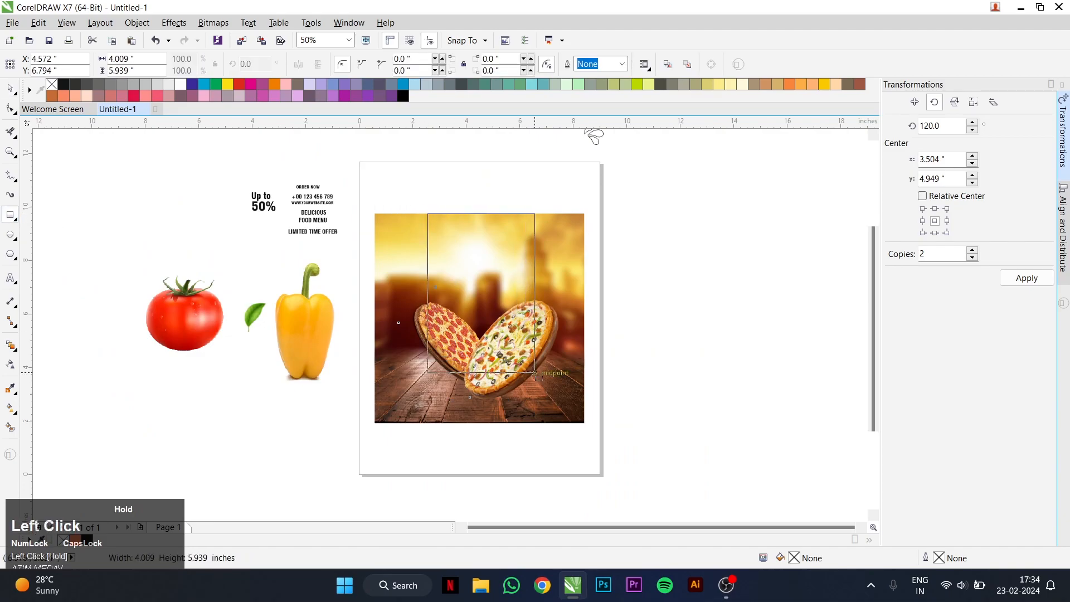
{"action": "left_click_drag", "start_coordinate": [537, 379], "coordinate": [537, 378]}
{"action": "key", "text": "space"}
{"action": "left_click", "coordinate": [565, 282], "text": "shift"}
{"action": "key", "text": "c"}
- Fill the centred rectangle with red and remove its outline
{"action": "left_click", "coordinate": [613, 279]}
{"action": "left_click", "coordinate": [513, 265]}
{"action": "left_click", "coordinate": [239, 84]}
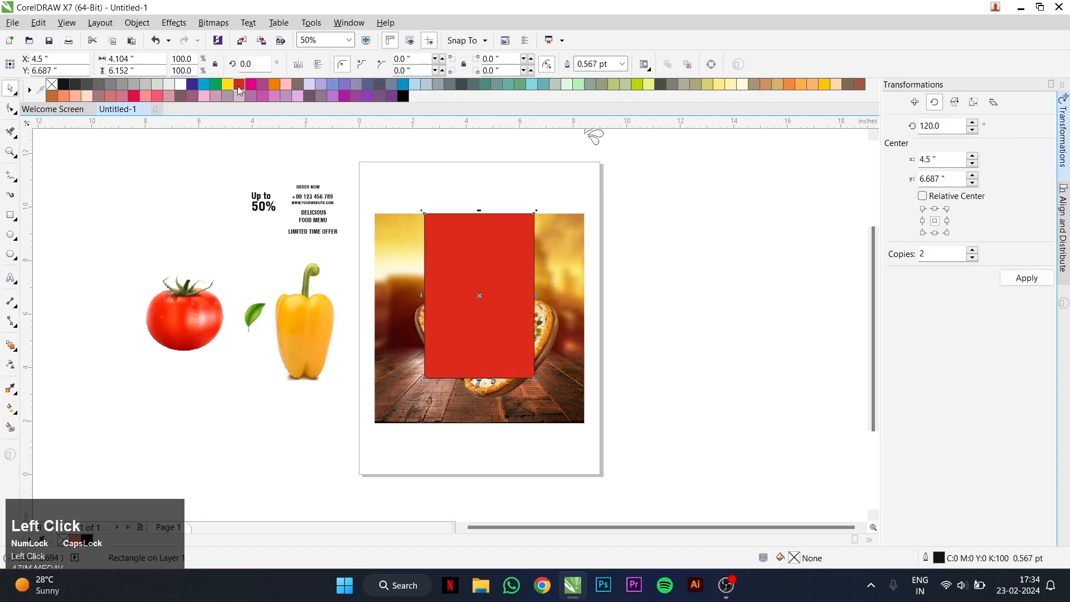
- Bring both pizzas in front of the red rectangle and enlarge them together to about 7.2 by 5.6 inches, shifted slightly left
{"action": "left_click", "coordinate": [653, 275]}
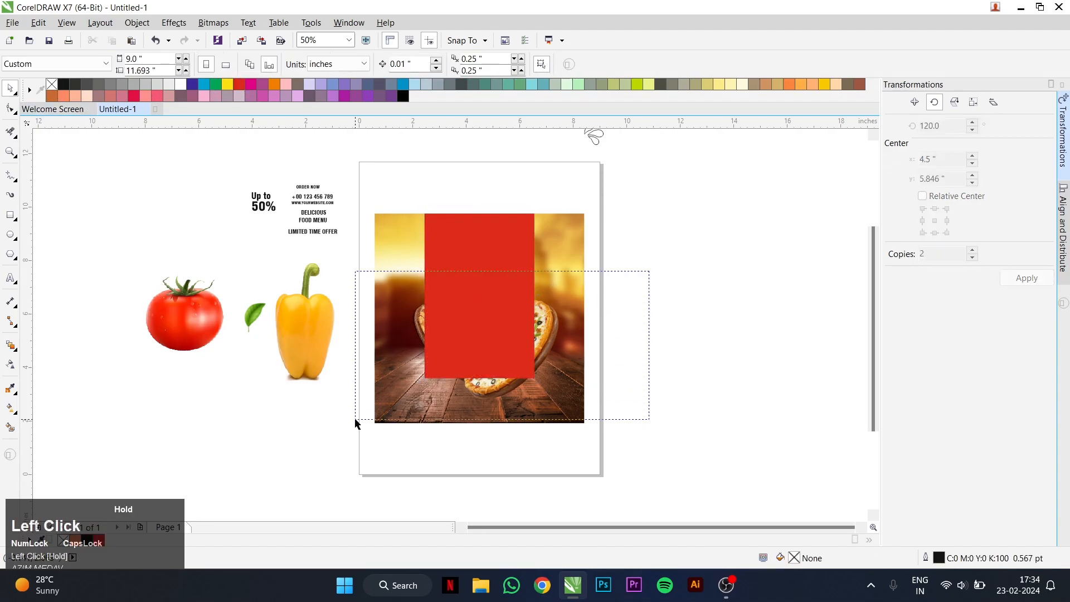
{"action": "left_click_drag", "start_coordinate": [357, 423], "coordinate": [357, 423]}
{"action": "key", "text": "shift+Page_Up"}
{"action": "scroll", "coordinate": [451, 370], "scroll_direction": "up", "scroll_amount": 2}
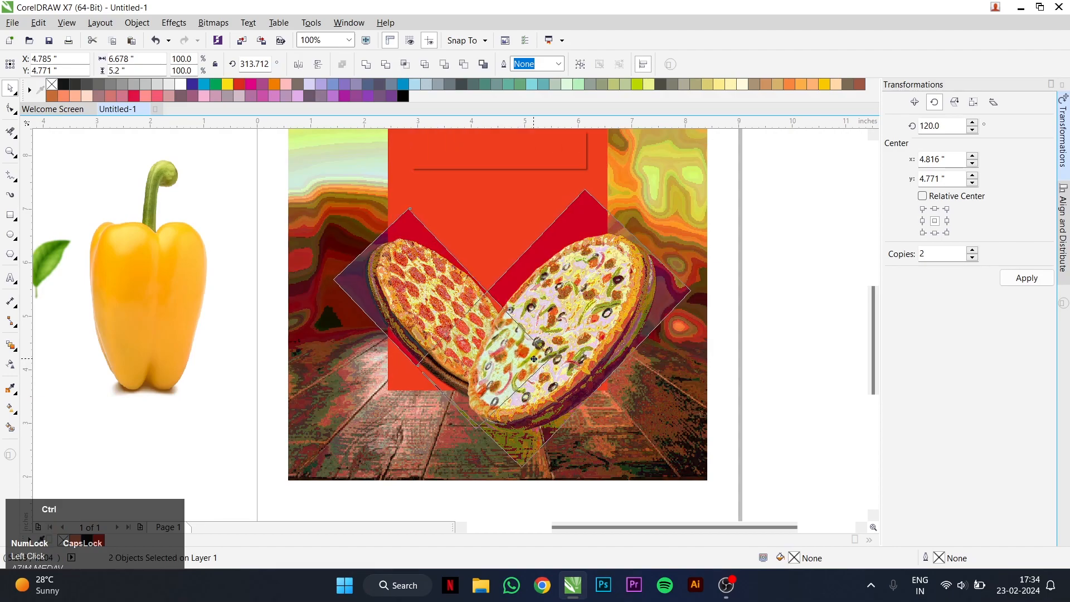
{"action": "scroll", "coordinate": [594, 377], "scroll_direction": "down", "scroll_amount": 2}
{"action": "left_click_drag", "start_coordinate": [656, 422], "coordinate": [653, 426]}
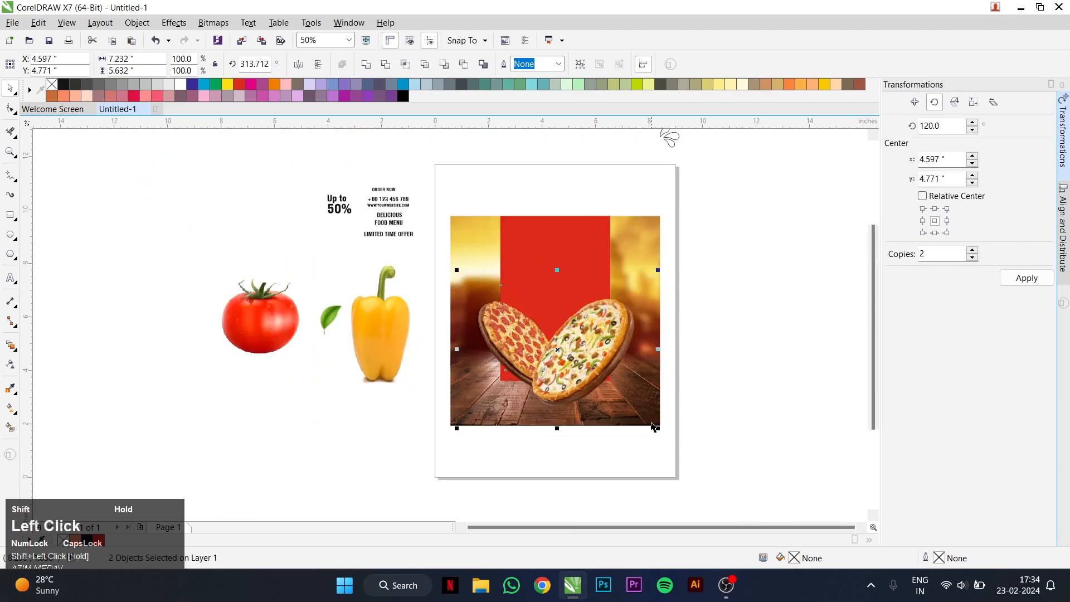
{"action": "scroll", "coordinate": [564, 292], "scroll_direction": "up", "scroll_amount": 2}
{"action": "left_click", "coordinate": [564, 292]}
{"action": "left_click_drag", "start_coordinate": [559, 417], "coordinate": [560, 416]}
{"action": "scroll", "coordinate": [484, 387], "scroll_direction": "down", "scroll_amount": 1}
{"action": "scroll", "coordinate": [550, 363], "scroll_direction": "up", "scroll_amount": 1}
{"action": "left_click", "coordinate": [550, 365]}
{"action": "left_click", "coordinate": [396, 397], "text": "shift"}
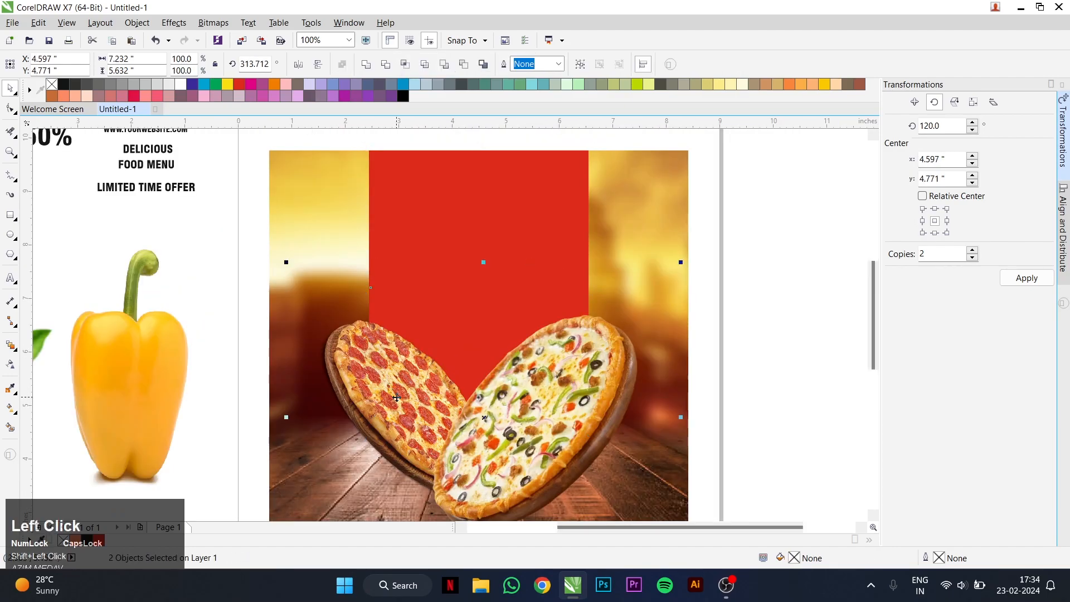
{"action": "scroll", "coordinate": [460, 390], "scroll_direction": "down", "scroll_amount": 1}
{"action": "left_click", "coordinate": [641, 368]}
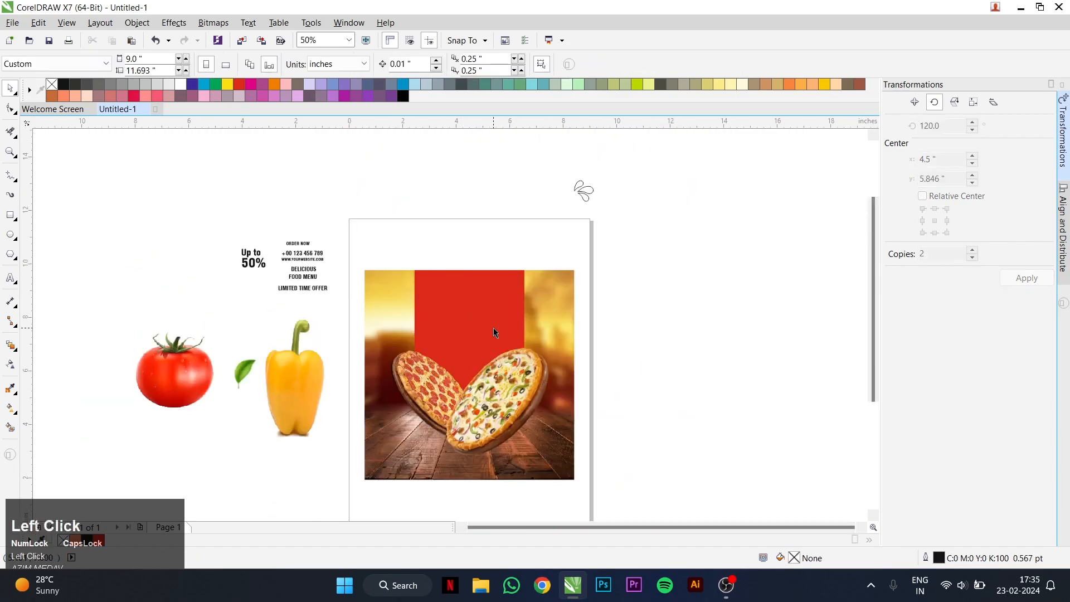
- Move the DELICIOUS, FOOD MENU and LIMITED TIME OFFER text lines onto the page above the poster artwork
{"action": "scroll", "coordinate": [319, 260], "scroll_direction": "up", "scroll_amount": 1}
{"action": "left_click", "coordinate": [312, 268]}
{"action": "left_click", "coordinate": [305, 288], "text": "shift"}
{"action": "left_click_drag", "start_coordinate": [296, 330], "coordinate": [711, 270]}
- Enlarge FOOD MENU as the main headline, with DELICIOUS at about 23.8 pt above and LIMITED TIME OFFER at about 17.3 pt below
{"action": "left_click", "coordinate": [593, 244]}
{"action": "left_click", "coordinate": [563, 243]}
{"action": "scroll", "coordinate": [569, 246], "scroll_direction": "up", "scroll_amount": 1}
{"action": "left_click_drag", "start_coordinate": [530, 198], "coordinate": [588, 198]}
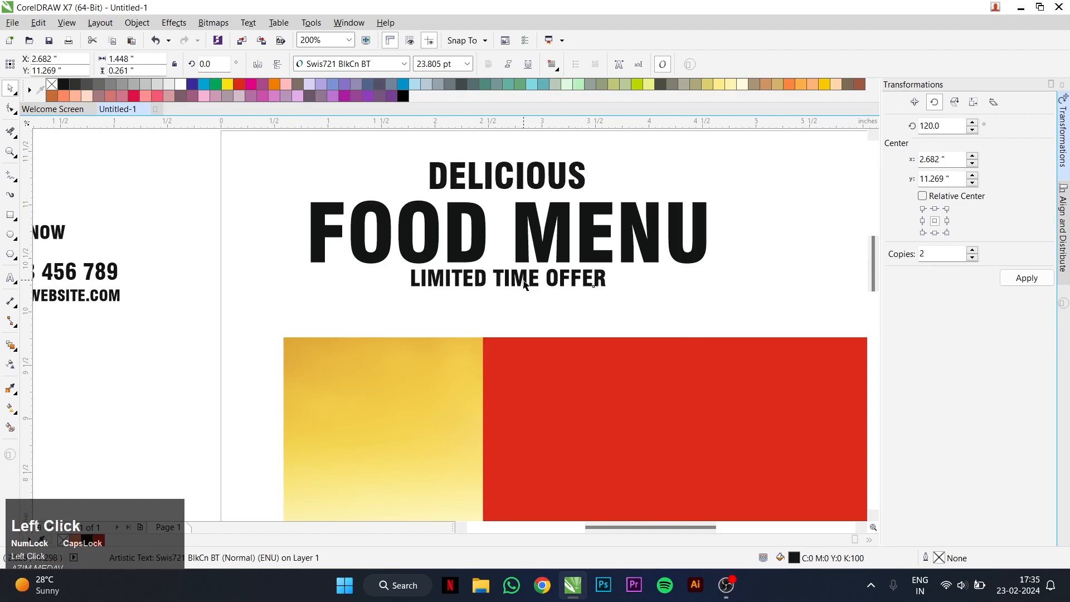
{"action": "left_click_drag", "start_coordinate": [523, 278], "coordinate": [524, 285]}
{"action": "left_click_drag", "start_coordinate": [612, 299], "coordinate": [627, 299]}
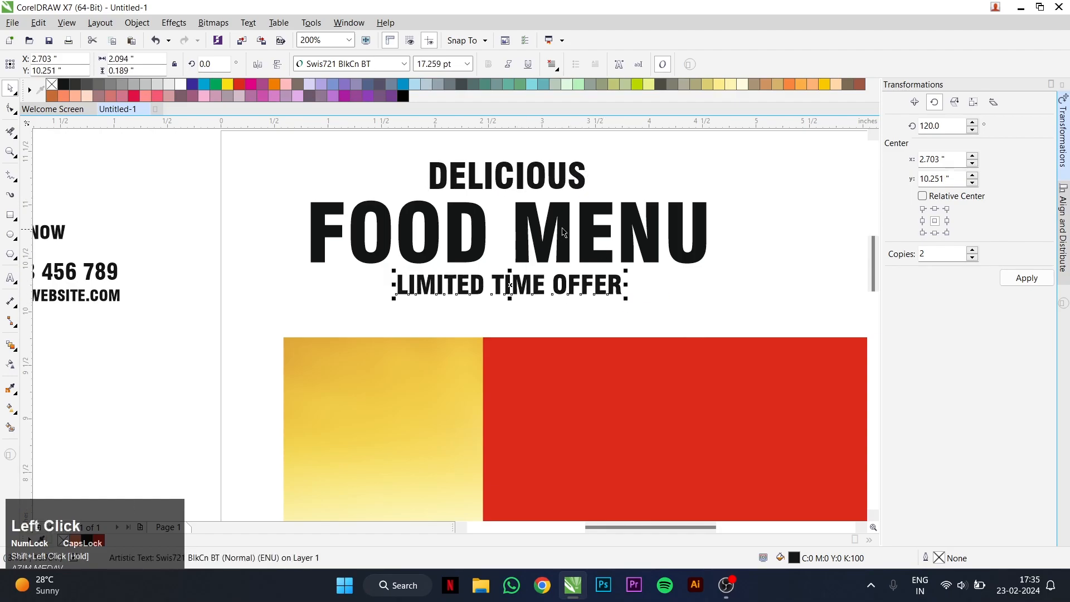
- Move the DELICIOUS, FOOD MENU and LIMITED TIME OFFER lines onto the upper red panel and bring them to the front
{"action": "double_click", "coordinate": [515, 227]}
{"action": "left_click_drag", "start_coordinate": [514, 227], "coordinate": [500, 230]}
{"action": "key", "text": "ctrl+space"}
{"action": "scroll", "coordinate": [554, 239], "scroll_direction": "down", "scroll_amount": 1}
{"action": "left_click_drag", "start_coordinate": [665, 192], "coordinate": [586, 370]}
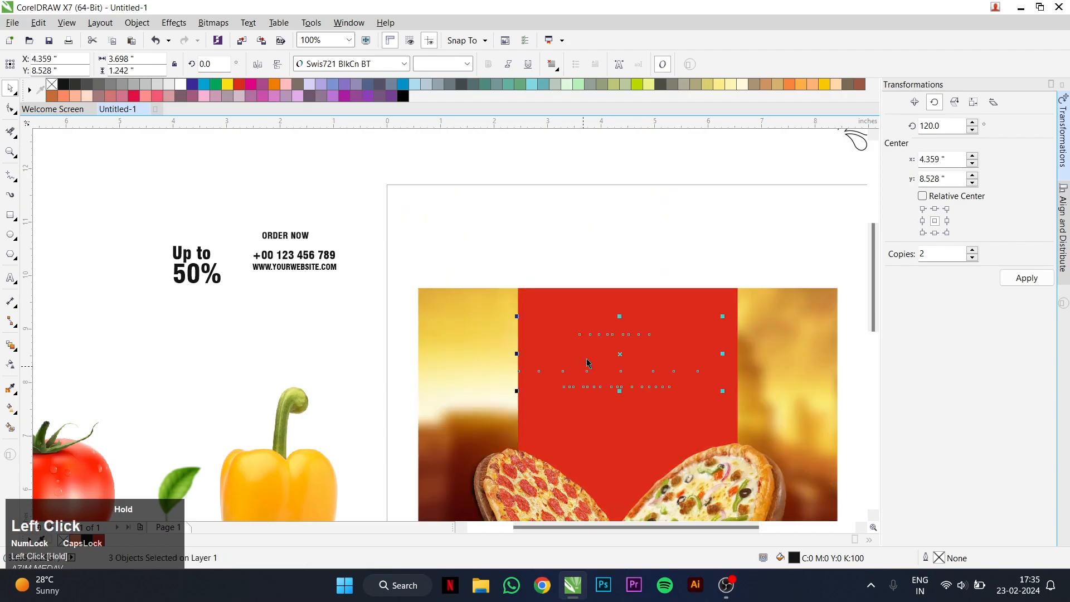
{"action": "key", "text": "shift+Page_Up"}
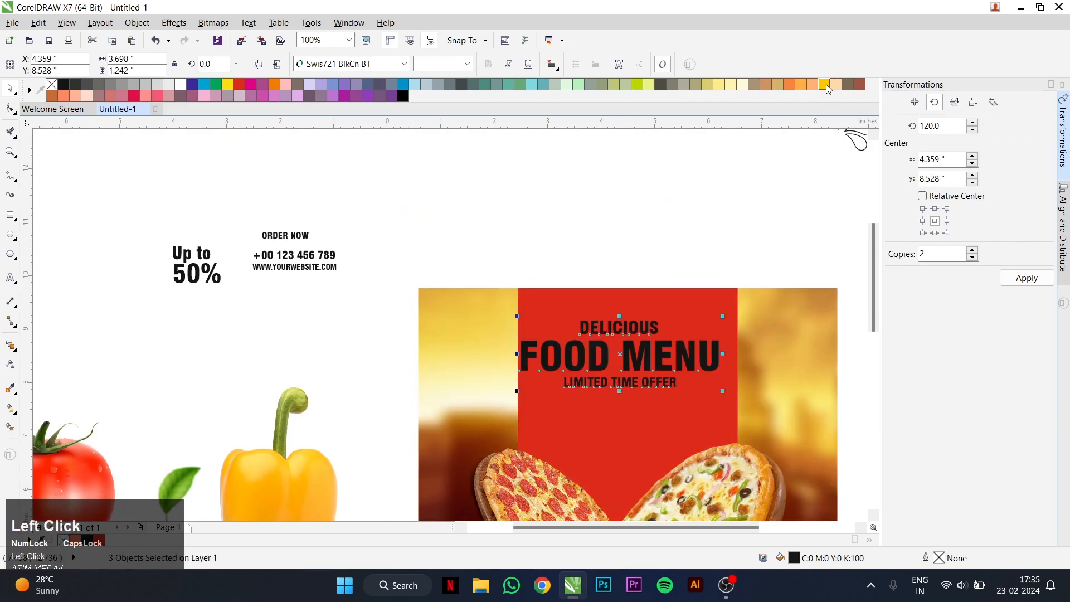
- Fill the three headline lines with yellow (C0 M20 Y100 K0)
{"action": "left_click", "coordinate": [826, 87]}
{"action": "scroll", "coordinate": [589, 349], "scroll_direction": "down", "scroll_amount": 1}
{"action": "scroll", "coordinate": [558, 345], "scroll_direction": "up", "scroll_amount": 2}
{"action": "left_click", "coordinate": [510, 329]}
{"action": "scroll", "coordinate": [511, 333], "scroll_direction": "up", "scroll_amount": 1}
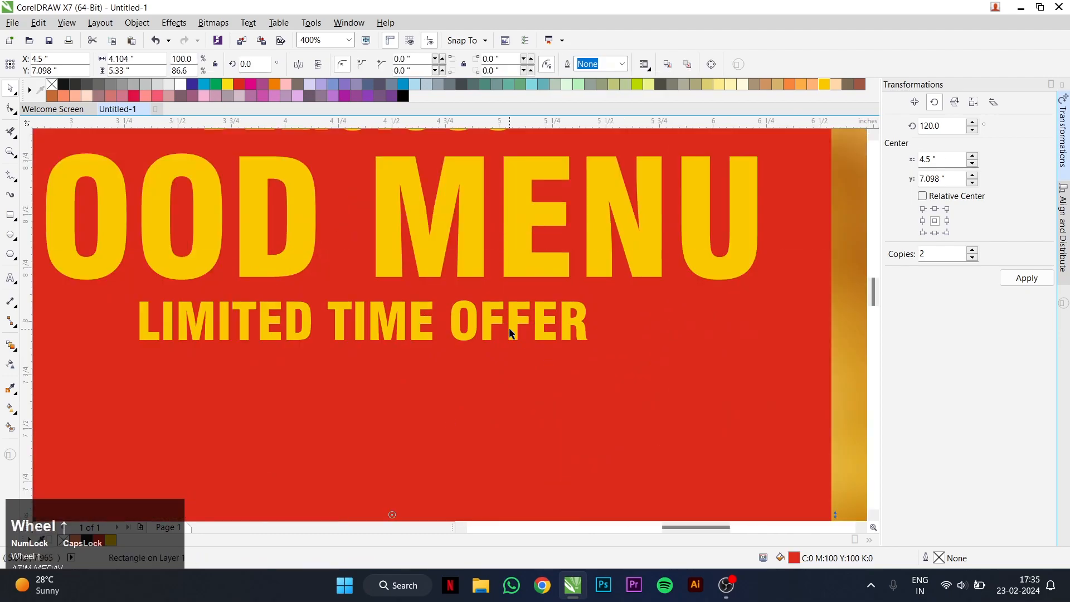
- Enlarge the three headline lines together to about 5.1 by 1.7 inches and centre them over the red panel
{"action": "left_click", "coordinate": [510, 333]}
{"action": "scroll", "coordinate": [478, 277], "scroll_direction": "down", "scroll_amount": 1}
{"action": "left_click", "coordinate": [474, 233]}
{"action": "scroll", "coordinate": [473, 233], "scroll_direction": "up", "scroll_amount": 1}
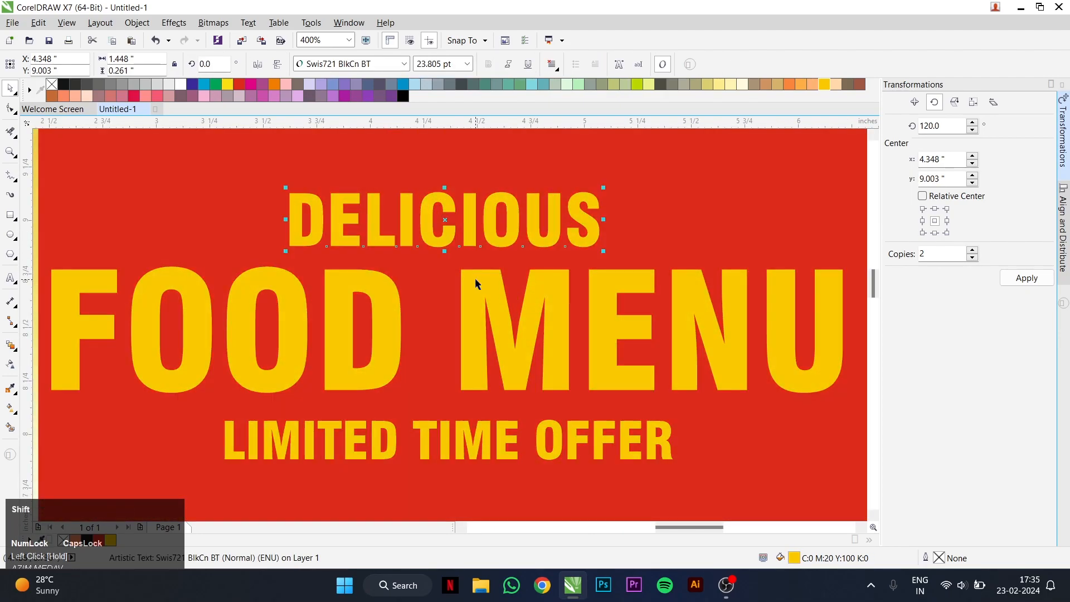
{"action": "left_click", "coordinate": [475, 283], "text": "shift"}
{"action": "left_click", "coordinate": [532, 468], "text": "shift"}
{"action": "scroll", "coordinate": [532, 468], "scroll_direction": "down", "scroll_amount": 2}
{"action": "left_click_drag", "start_coordinate": [589, 351], "coordinate": [627, 367]}
{"action": "left_click_drag", "start_coordinate": [548, 311], "coordinate": [553, 329]}
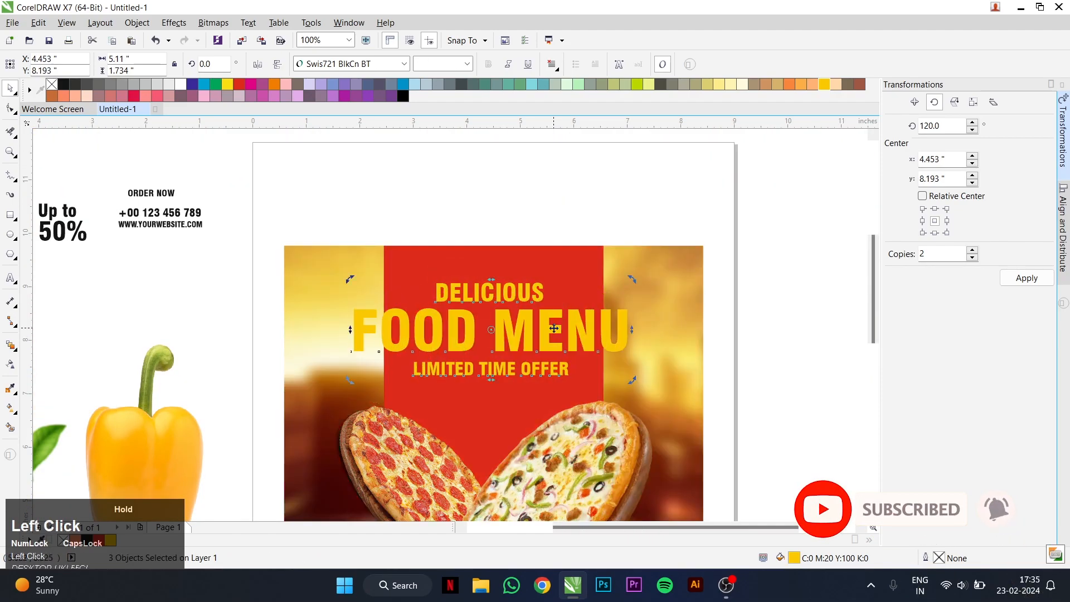
- Skew the headline lines to slope up to the right by about 5.2° and enlarge them to about 5.4 inches wide
{"action": "left_click_drag", "start_coordinate": [633, 335], "coordinate": [634, 304]}
{"action": "left_click_drag", "start_coordinate": [632, 382], "coordinate": [640, 384]}
{"action": "scroll", "coordinate": [550, 313], "scroll_direction": "up", "scroll_amount": 1}
{"action": "left_click", "coordinate": [550, 313]}
- Duplicate the headline lines with a slight offset down and to the right, and fill the copies with black
{"action": "scroll", "coordinate": [490, 340], "scroll_direction": "up", "scroll_amount": 1}
{"action": "left_click_drag", "start_coordinate": [485, 349], "coordinate": [489, 354]}
{"action": "right_click", "coordinate": [489, 354]}
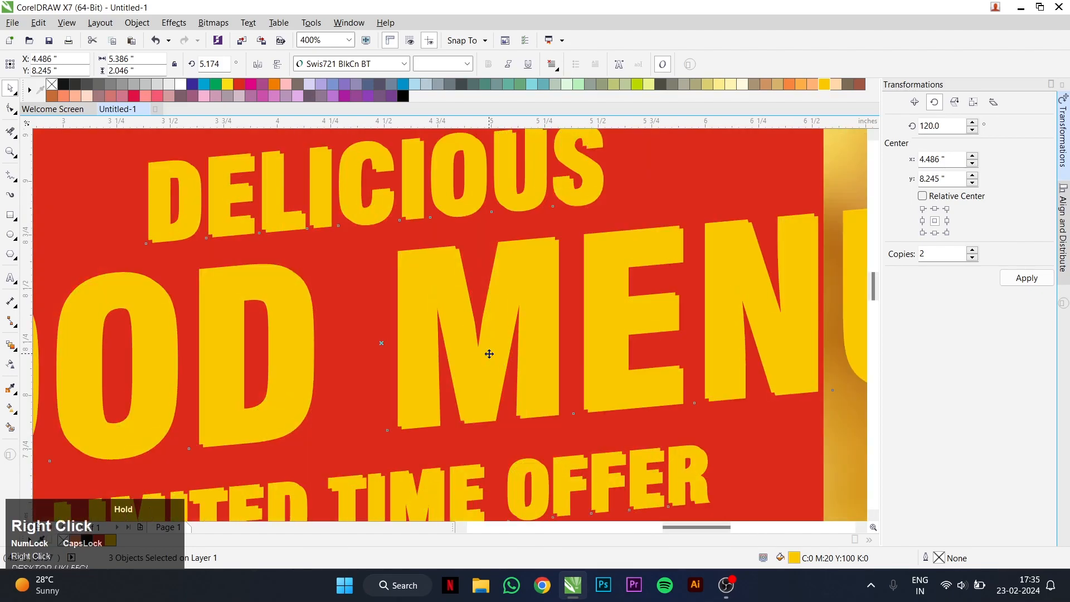
{"action": "scroll", "coordinate": [319, 316], "scroll_direction": "down", "scroll_amount": 1}
{"action": "left_click", "coordinate": [63, 86]}
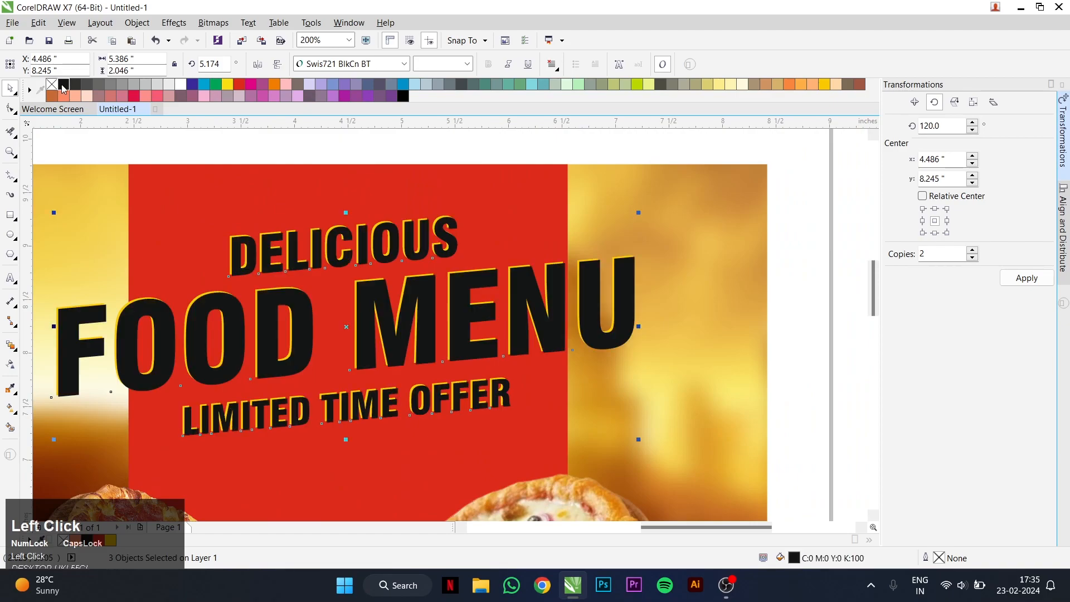
- Bring the yellow DELICIOUS, FOOD MENU and LIMITED TIME OFFER lines in front of their black copies
{"action": "left_click", "coordinate": [283, 232]}
{"action": "scroll", "coordinate": [256, 257], "scroll_direction": "up", "scroll_amount": 2}
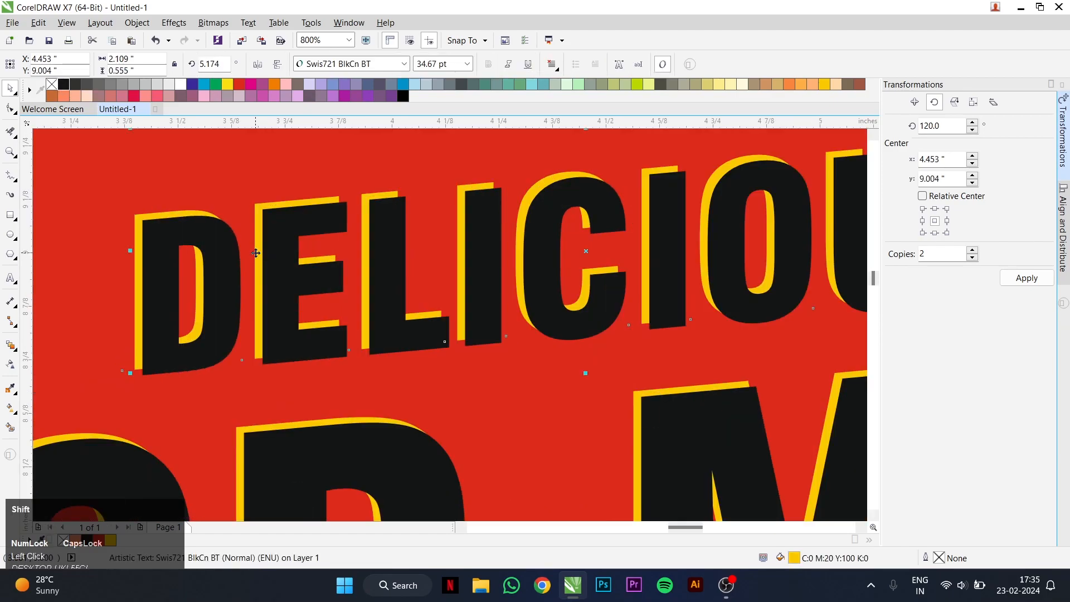
{"action": "key", "text": "shift+Page_Up"}
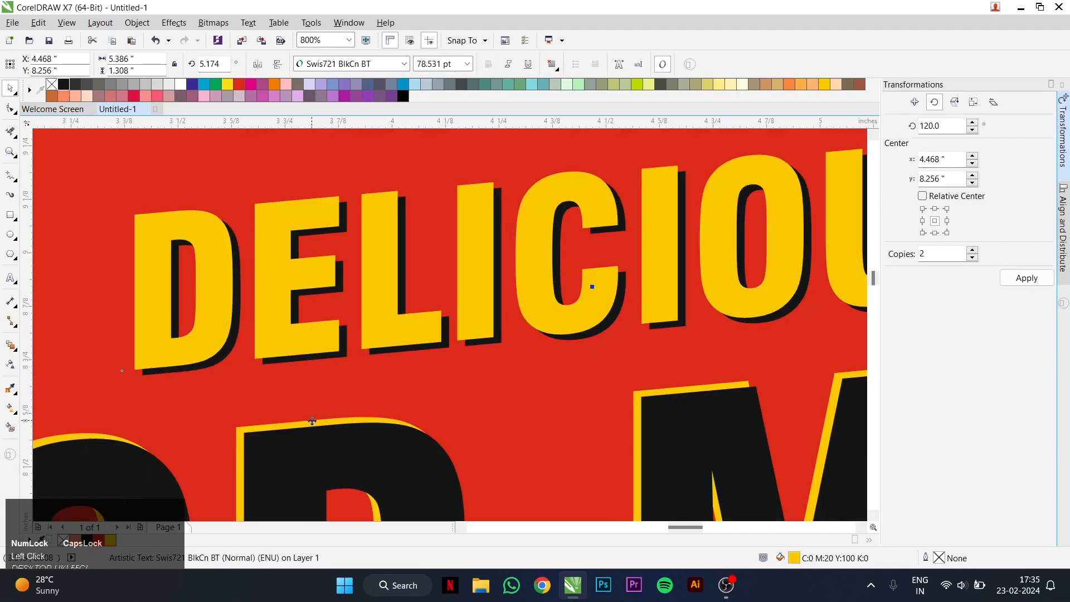
{"action": "key", "text": "Page_Up"}
{"action": "left_click", "coordinate": [615, 395]}
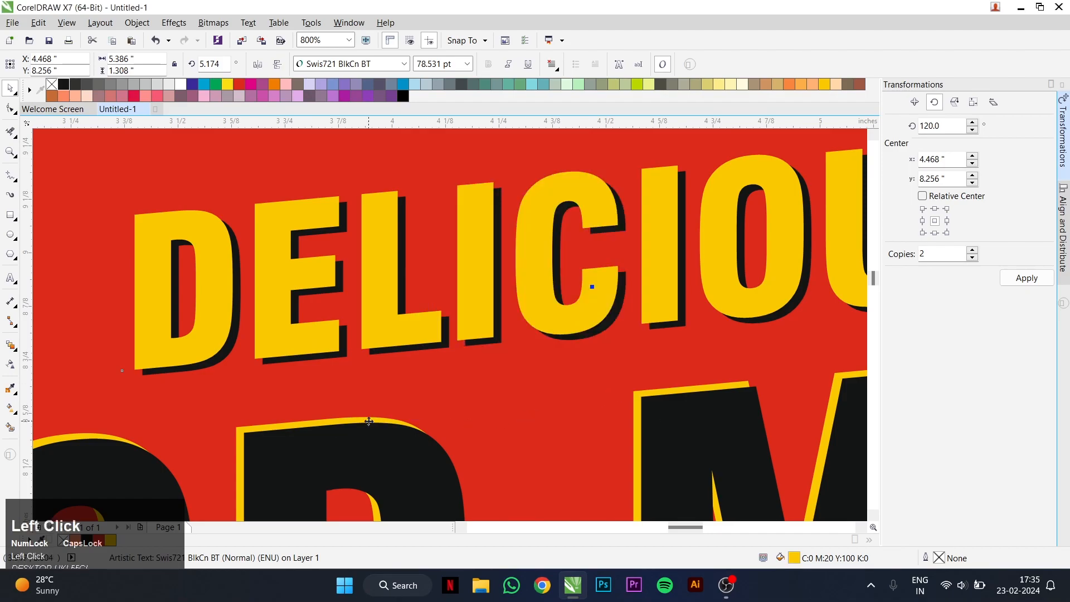
{"action": "scroll", "coordinate": [400, 389], "scroll_direction": "down", "scroll_amount": 2}
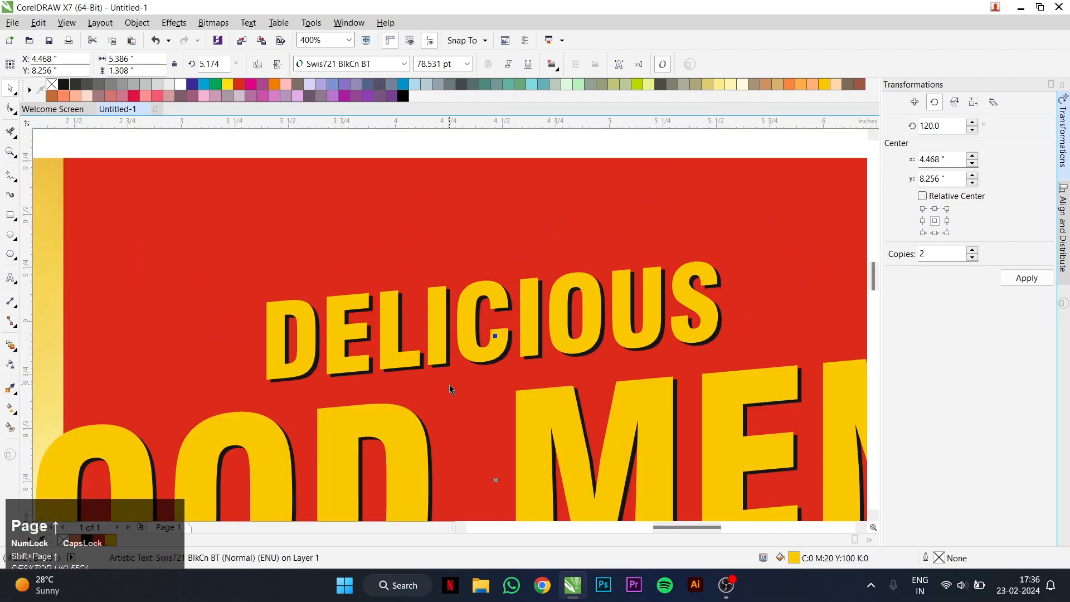
{"action": "scroll", "coordinate": [454, 469], "scroll_direction": "down", "scroll_amount": 3}
{"action": "scroll", "coordinate": [414, 401], "scroll_direction": "up", "scroll_amount": 3}
{"action": "scroll", "coordinate": [414, 403], "scroll_direction": "up", "scroll_amount": 1}
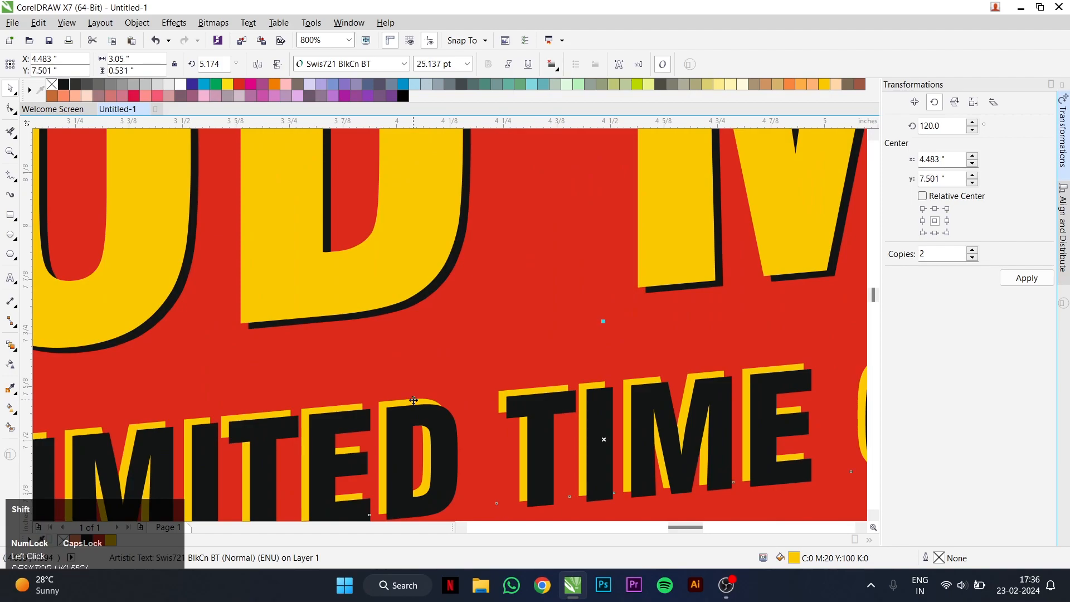
{"action": "scroll", "coordinate": [413, 400], "scroll_direction": "down", "scroll_amount": 3}
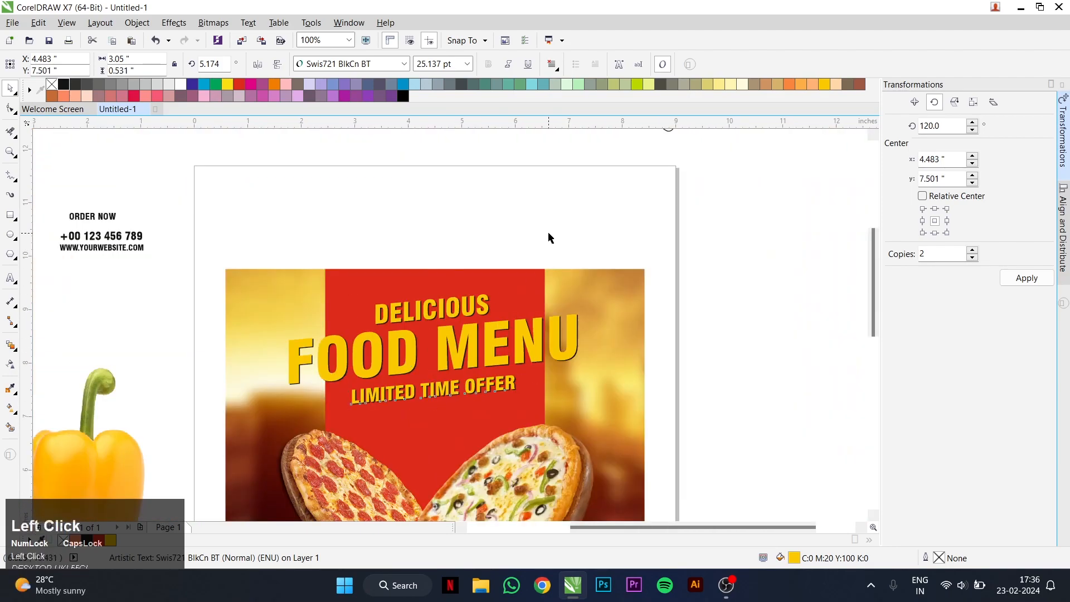
- Move DELICIOUS and its black copy up by about 0.06 inch above FOOD MENU
{"action": "left_click", "coordinate": [548, 233]}
{"action": "left_click_drag", "start_coordinate": [533, 249], "coordinate": [340, 341]}
{"action": "scroll", "coordinate": [457, 310], "scroll_direction": "up", "scroll_amount": 1}
{"action": "left_click_drag", "start_coordinate": [453, 314], "coordinate": [452, 308]}
{"action": "scroll", "coordinate": [461, 242], "scroll_direction": "down", "scroll_amount": 1}
{"action": "left_click", "coordinate": [531, 250]}
- Move the three outlined drop shapes beside the U of FOOD MENU at about 0.7 by 0.77 inches, in front of the artwork
{"action": "scroll", "coordinate": [535, 249], "scroll_direction": "down", "scroll_amount": 1}
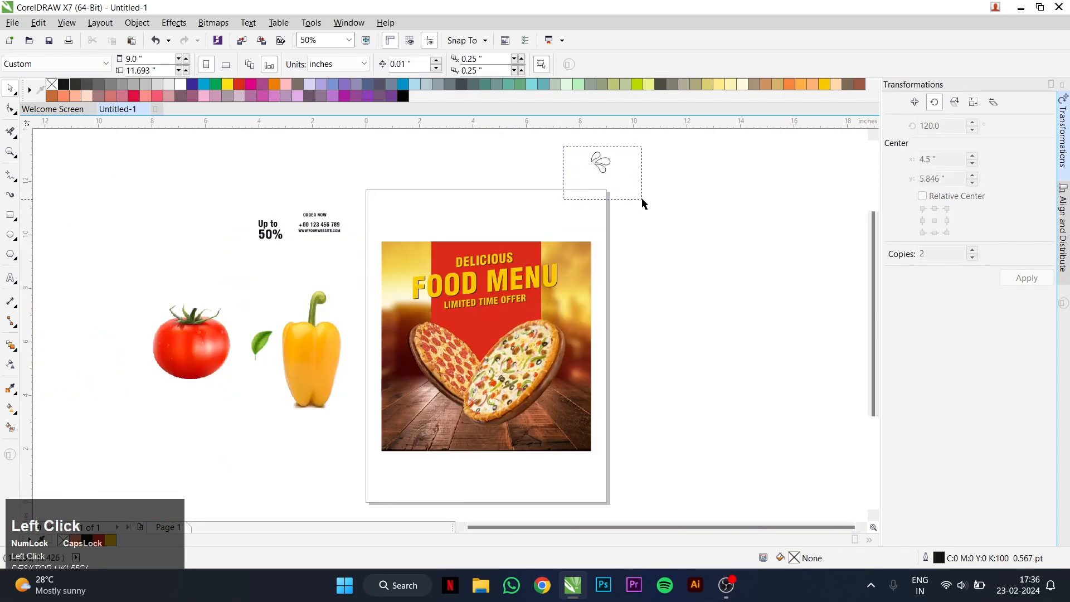
{"action": "left_click_drag", "start_coordinate": [642, 203], "coordinate": [642, 203]}
{"action": "scroll", "coordinate": [599, 162], "scroll_direction": "up", "scroll_amount": 1}
{"action": "left_click_drag", "start_coordinate": [585, 162], "coordinate": [546, 383]}
{"action": "left_click", "coordinate": [546, 381]}
{"action": "left_click_drag", "start_coordinate": [616, 333], "coordinate": [509, 417]}
{"action": "key", "text": "shift+Page_Up"}
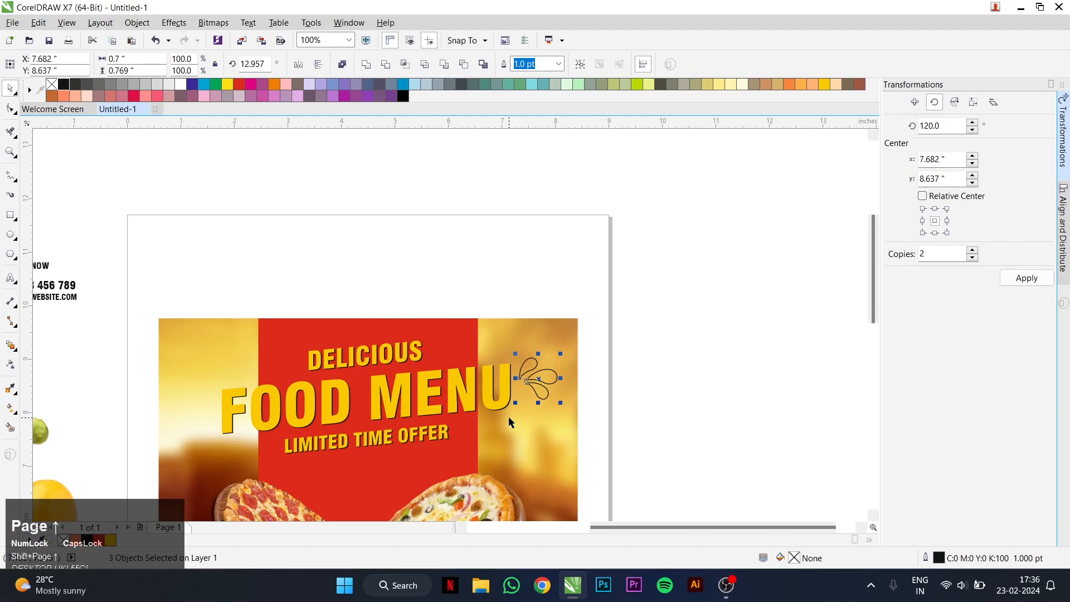
- Rotate the drop shapes to about 3.7° and give them a white outline
{"action": "right_click", "coordinate": [239, 84]}
{"action": "scroll", "coordinate": [531, 380], "scroll_direction": "up", "scroll_amount": 2}
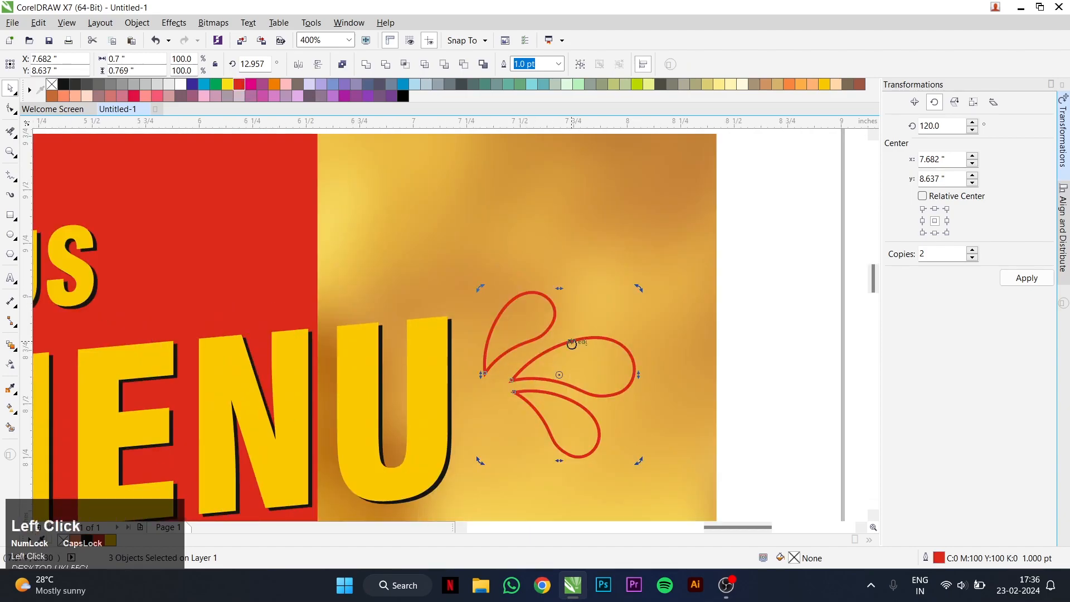
{"action": "left_click_drag", "start_coordinate": [646, 307], "coordinate": [645, 307]}
{"action": "right_click", "coordinate": [182, 87]}
{"action": "scroll", "coordinate": [472, 224], "scroll_direction": "down", "scroll_amount": 2}
- Copy the white drop shapes to just before the F of FOOD MENU and mirror the copy horizontally
{"action": "left_click_drag", "start_coordinate": [609, 215], "coordinate": [465, 293]}
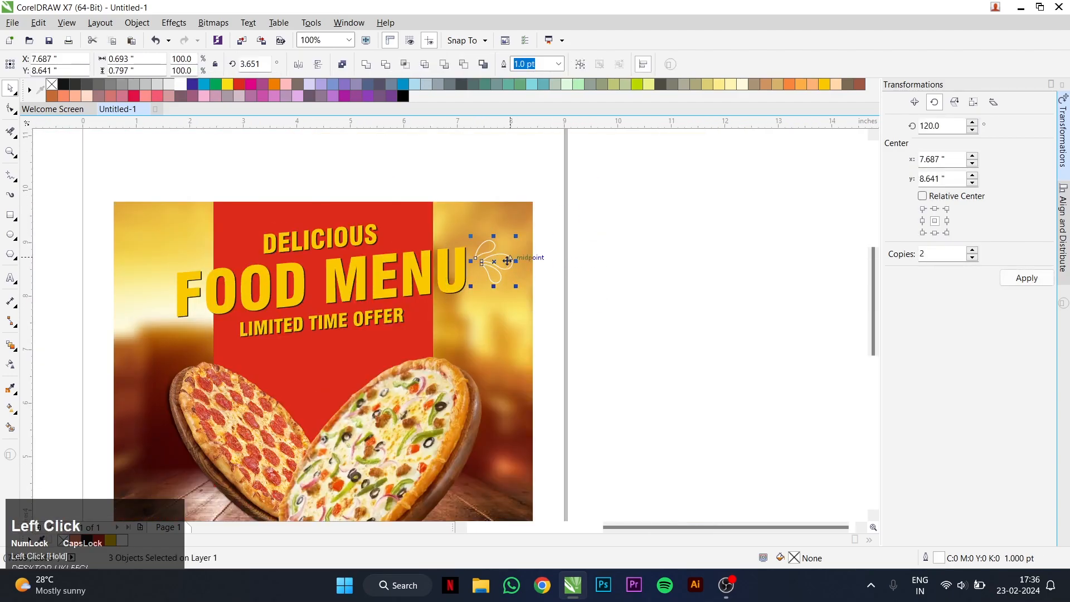
{"action": "left_click_drag", "start_coordinate": [510, 260], "coordinate": [360, 292]}
{"action": "left_click_drag", "start_coordinate": [151, 304], "coordinate": [151, 304]}
{"action": "right_click", "coordinate": [151, 304]}
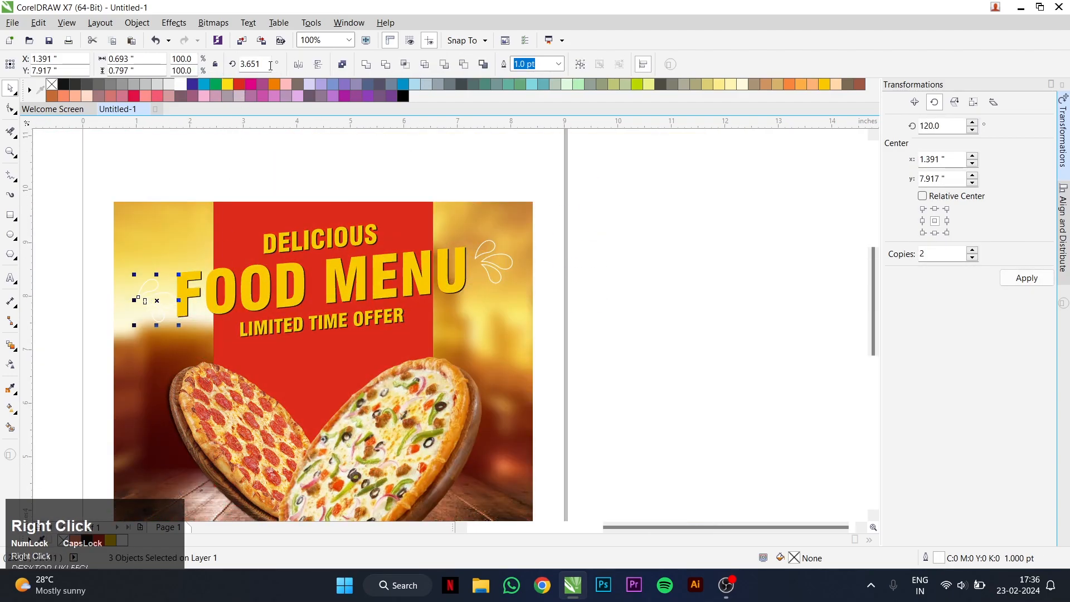
{"action": "scroll", "coordinate": [170, 296], "scroll_direction": "up", "scroll_amount": 2}
{"action": "left_click_drag", "start_coordinate": [170, 296], "coordinate": [150, 295]}
{"action": "scroll", "coordinate": [320, 299], "scroll_direction": "down", "scroll_amount": 3}
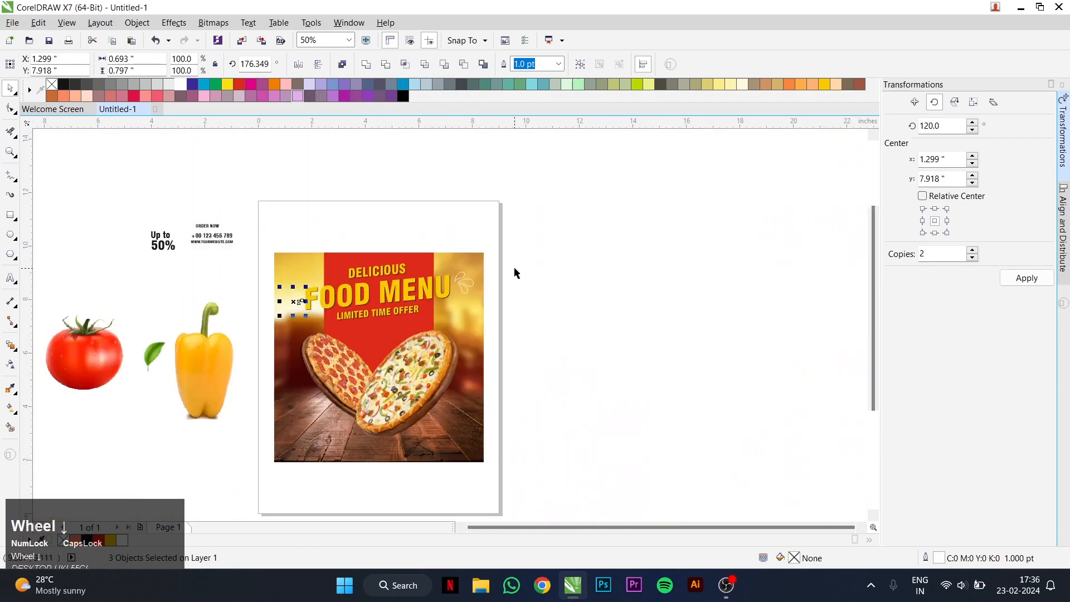
{"action": "left_click", "coordinate": [509, 269]}
- Group the headline lines with their black copies and centre the group horizontally on the poster
{"action": "scroll", "coordinate": [320, 292], "scroll_direction": "up", "scroll_amount": 1}
{"action": "left_click_drag", "start_coordinate": [465, 341], "coordinate": [457, 336]}
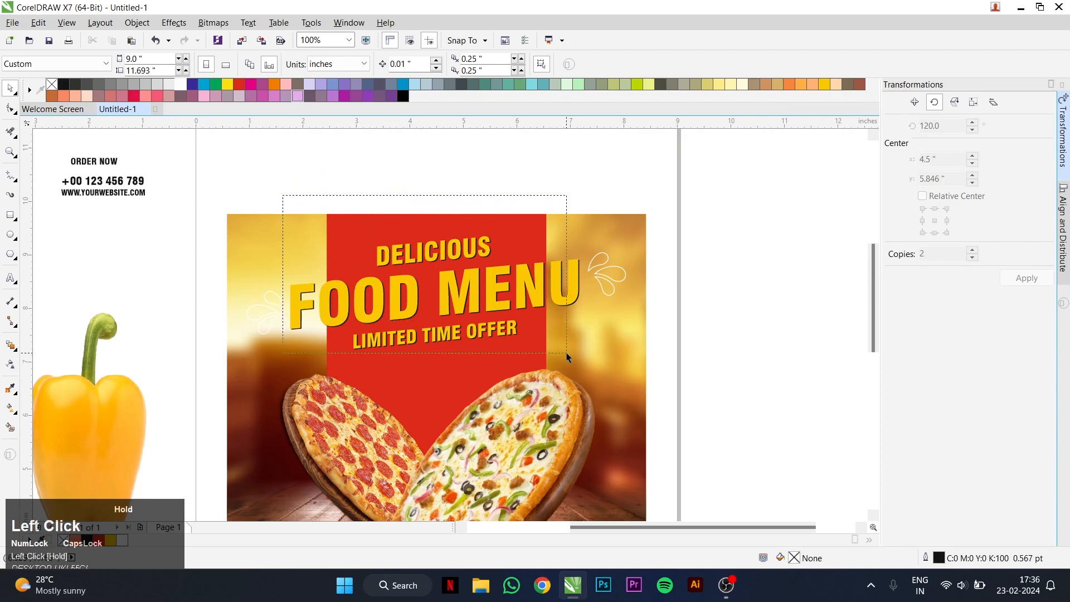
{"action": "left_click_drag", "start_coordinate": [583, 357], "coordinate": [583, 357]}
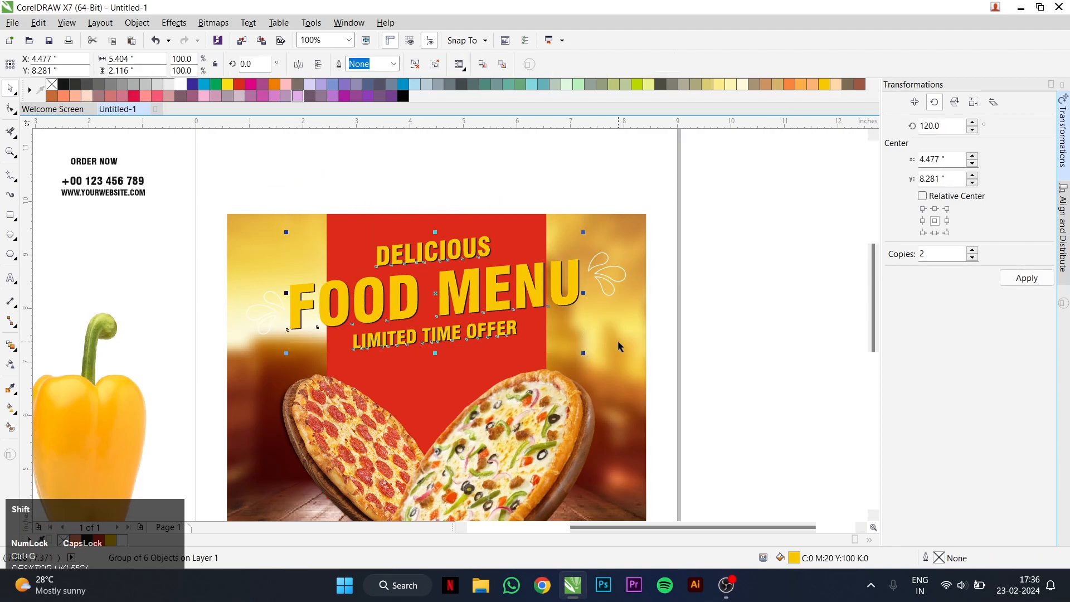
{"action": "key", "text": "c"}
{"action": "left_click", "coordinate": [705, 333]}
- Darken the vegetable pizza by pulling the midtones of its RGB tone curve down
{"action": "scroll", "coordinate": [327, 191], "scroll_direction": "down", "scroll_amount": 2}
{"action": "scroll", "coordinate": [524, 384], "scroll_direction": "up", "scroll_amount": 3}
{"action": "left_click", "coordinate": [598, 322]}
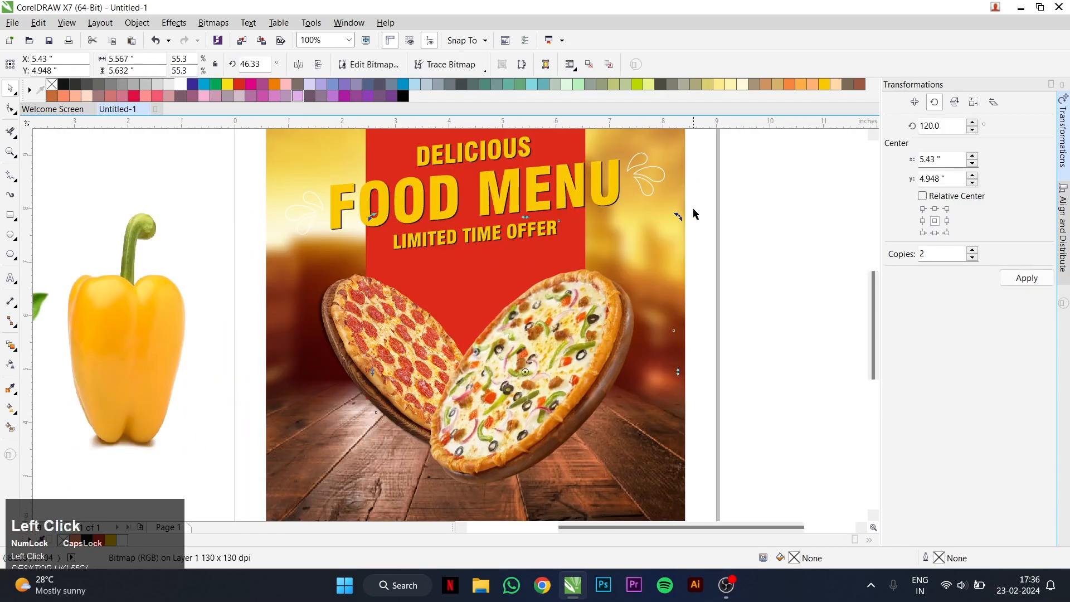
{"action": "scroll", "coordinate": [579, 350], "scroll_direction": "down", "scroll_amount": 2}
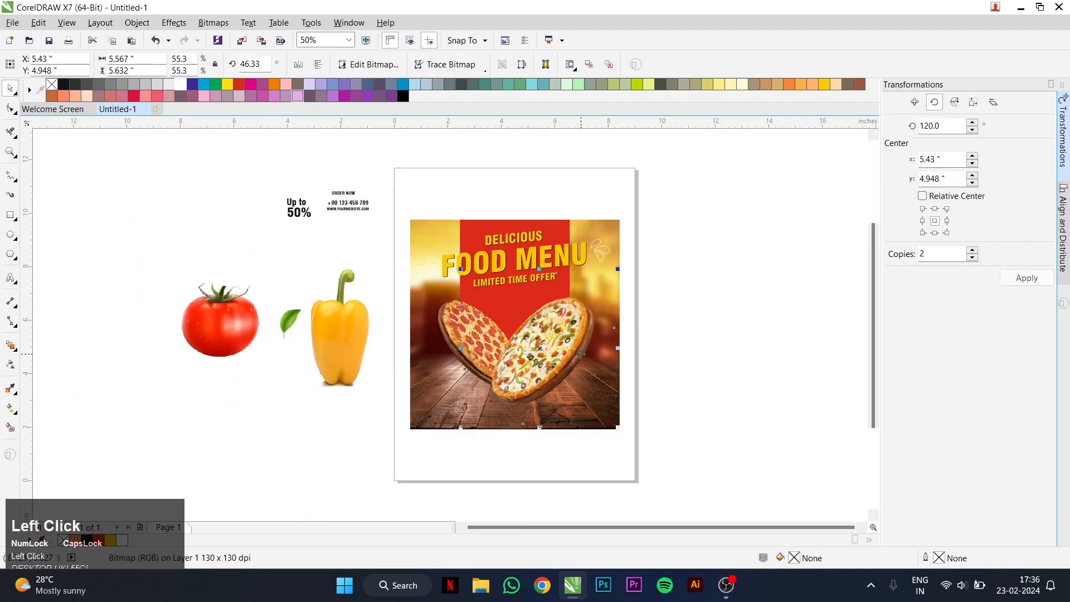
{"action": "left_click", "coordinate": [174, 23]}
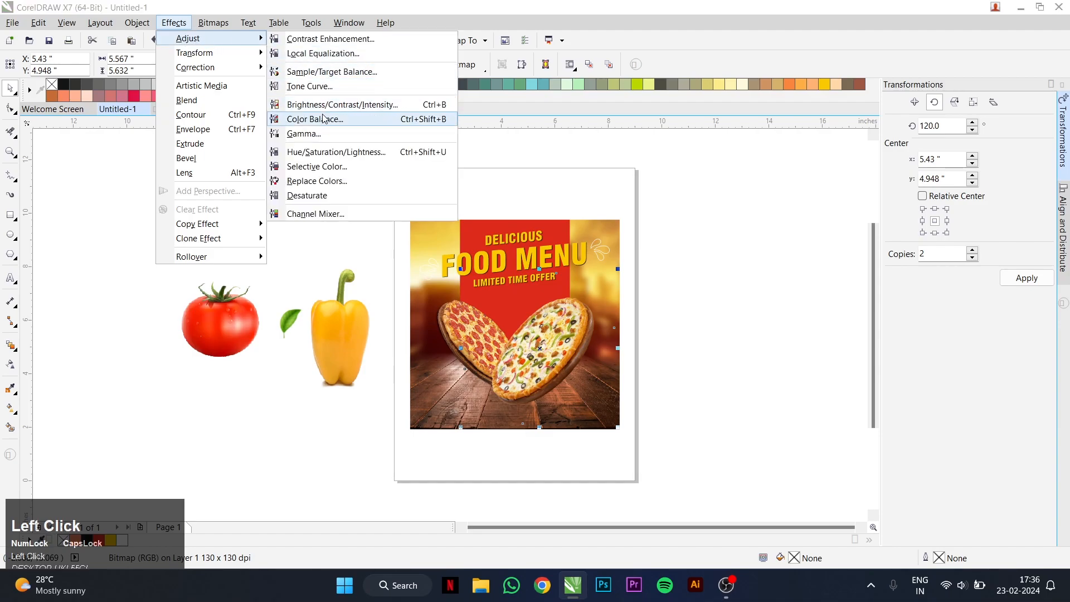
{"action": "left_click", "coordinate": [319, 89]}
{"action": "left_click_drag", "start_coordinate": [463, 121], "coordinate": [792, 149]}
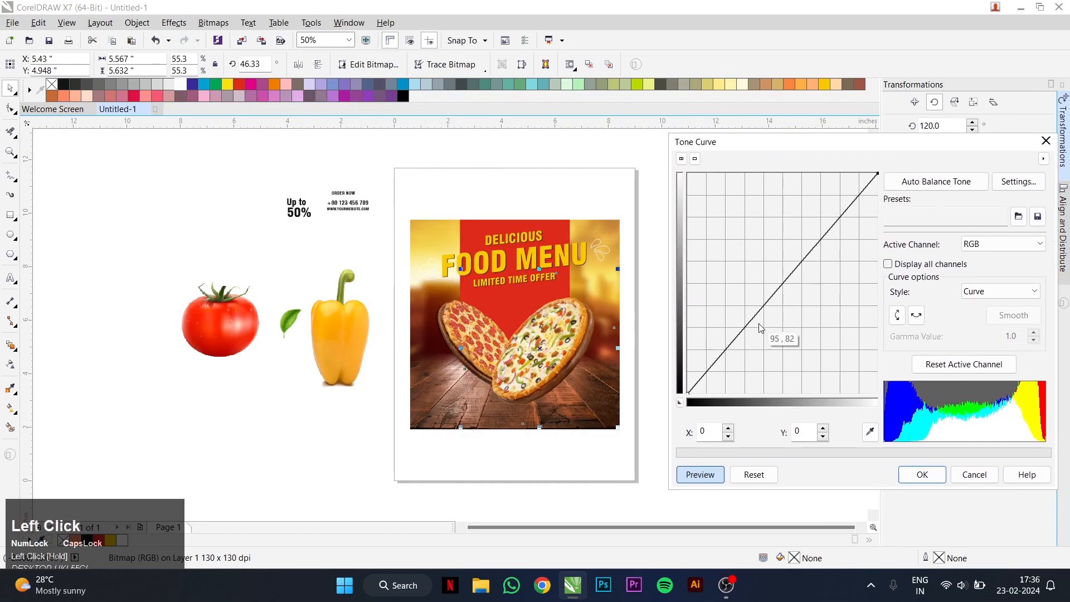
{"action": "left_click_drag", "start_coordinate": [738, 333], "coordinate": [755, 355]}
{"action": "left_click", "coordinate": [922, 474]}
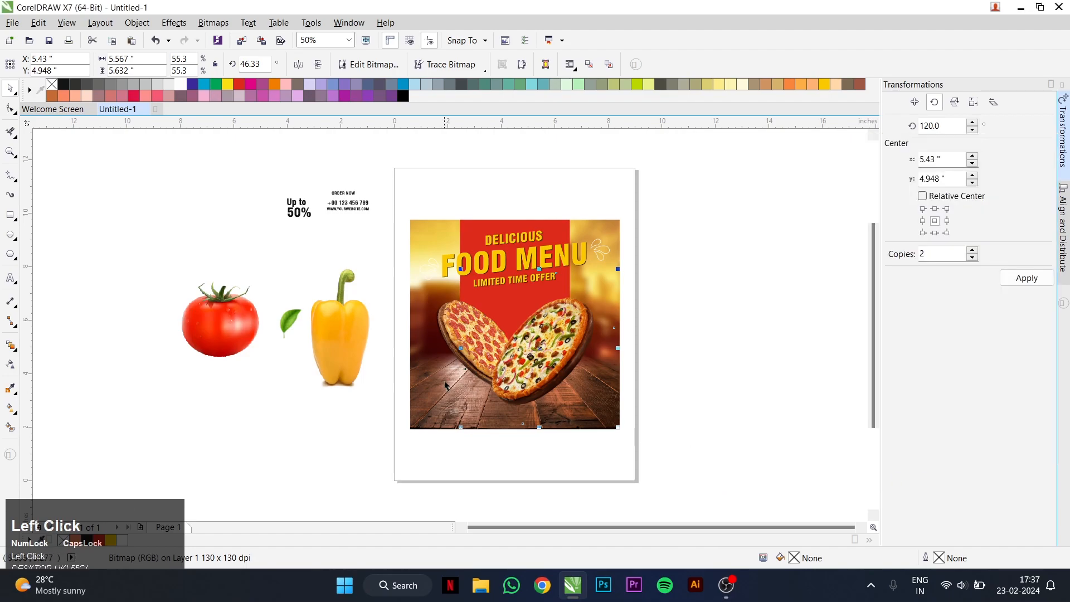
- Darken the pepperoni pizza by pulling its RGB tone curve down to about 91, 53
{"action": "left_click", "coordinate": [174, 25]}
{"action": "mouse_move", "coordinate": [189, 38]}
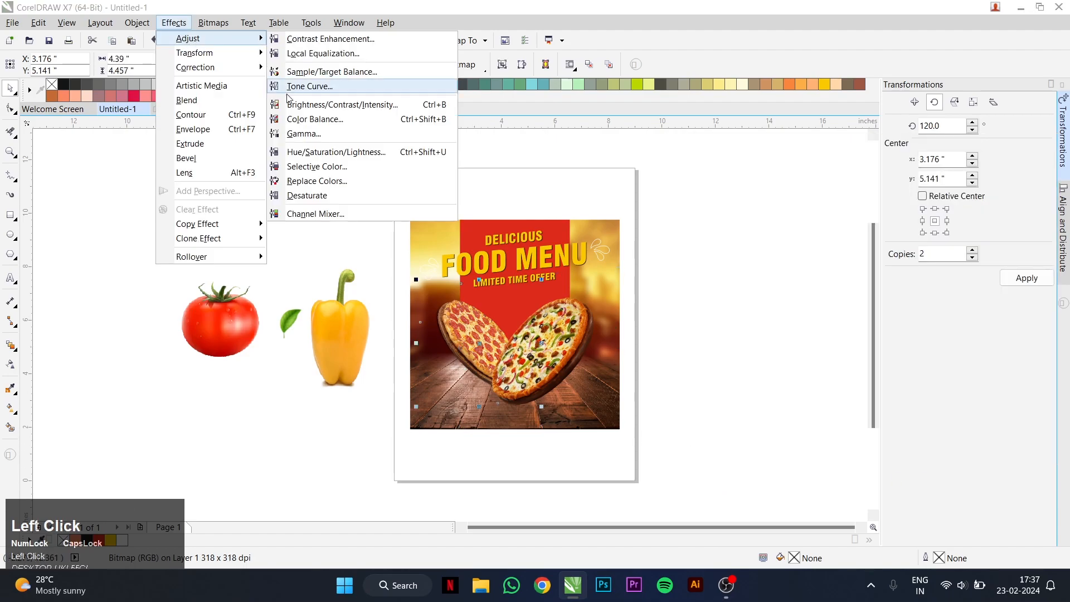
{"action": "left_click", "coordinate": [300, 132]}
{"action": "left_click_drag", "start_coordinate": [513, 119], "coordinate": [825, 157]}
{"action": "left_click_drag", "start_coordinate": [727, 340], "coordinate": [741, 357]}
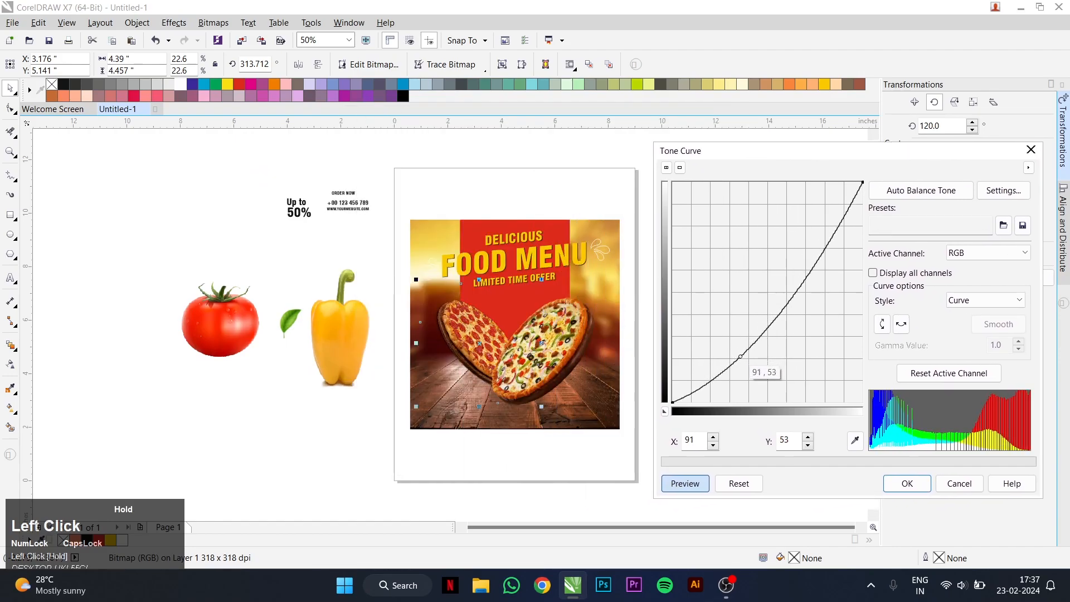
{"action": "left_click", "coordinate": [907, 484]}
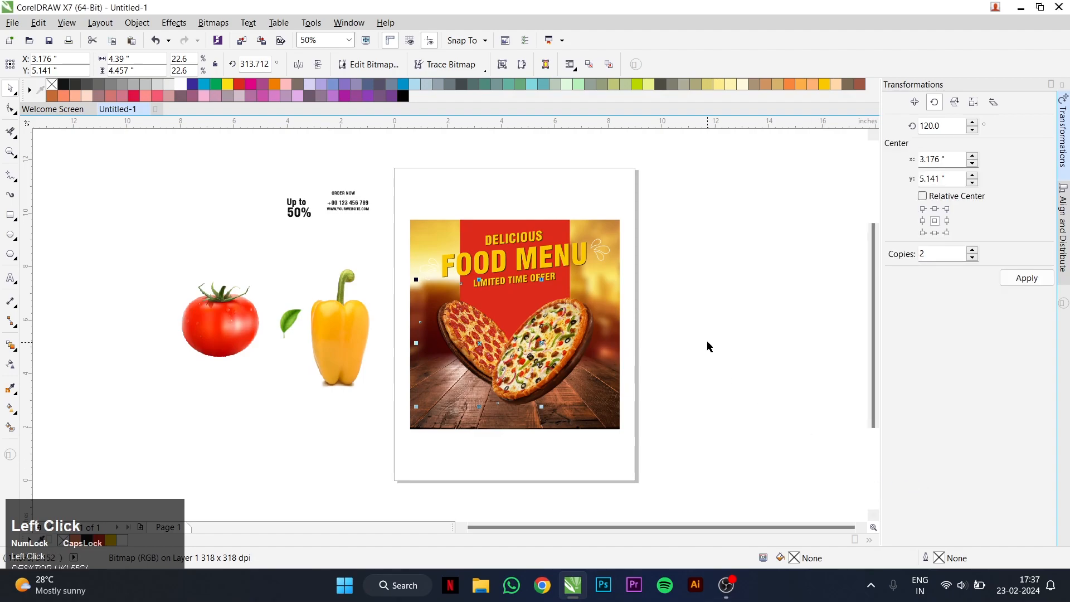
- Move the "Up to 50%" text onto the wooden table below the vegetable pizza, bring it to the front and fill it white
{"action": "left_click", "coordinate": [276, 256]}
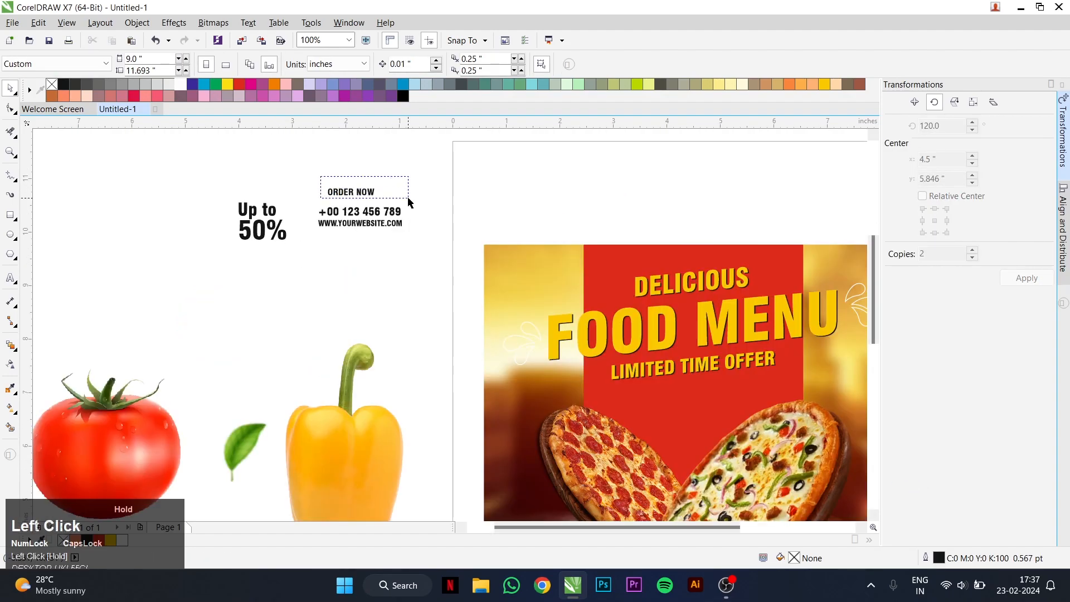
{"action": "left_click_drag", "start_coordinate": [408, 198], "coordinate": [410, 200]}
{"action": "left_click_drag", "start_coordinate": [207, 199], "coordinate": [556, 406]}
{"action": "scroll", "coordinate": [261, 233], "scroll_direction": "down", "scroll_amount": 1}
{"action": "key", "text": "shift+Page_Up"}
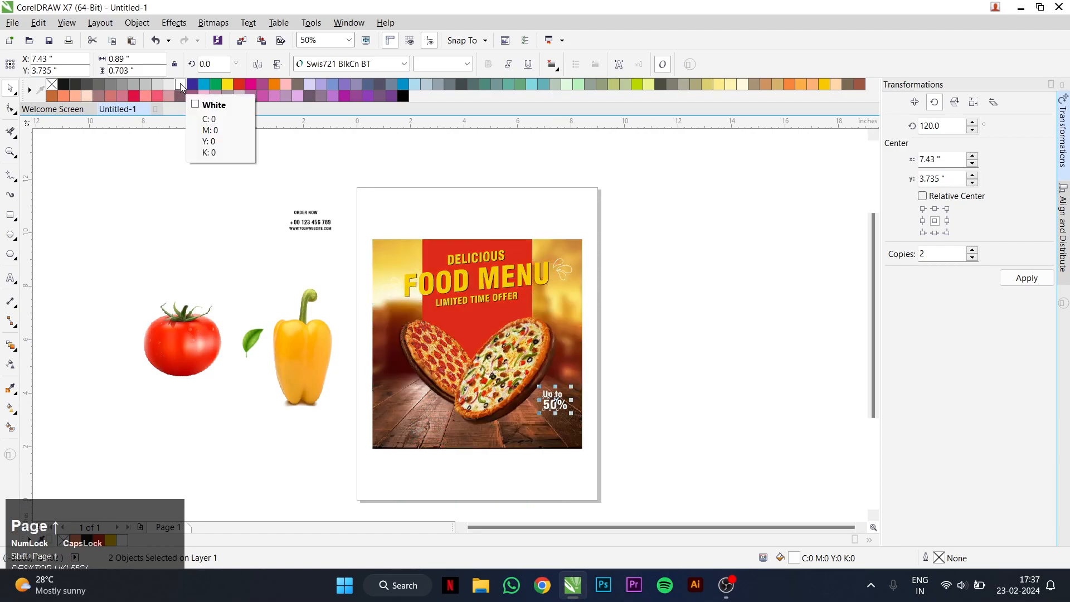
{"action": "scroll", "coordinate": [577, 426], "scroll_direction": "up", "scroll_amount": 2}
{"action": "mouse_move", "coordinate": [560, 382]}
{"action": "left_mouse_down"}
{"action": "mouse_move", "coordinate": [545, 374]}
{"action": "mouse_move", "coordinate": [547, 383]}
{"action": "left_mouse_up"}
- Change "Up to" to the Ananda font and place it at the upper left of 50% at about 28.2 pt
{"action": "left_click", "coordinate": [619, 349]}
{"action": "left_click", "coordinate": [535, 337]}
{"action": "left_click", "coordinate": [404, 64]}
{"action": "left_click", "coordinate": [334, 106]}
{"action": "scroll", "coordinate": [508, 335], "scroll_direction": "up", "scroll_amount": 1}
{"action": "left_click_drag", "start_coordinate": [505, 336], "coordinate": [418, 352]}
{"action": "left_click_drag", "start_coordinate": [521, 398], "coordinate": [503, 388]}
- Skew the "Up to 50%" text to slope up to the right by about 4.9° and move it down slightly
{"action": "left_click", "coordinate": [582, 431]}
{"action": "left_click_drag", "start_coordinate": [636, 425], "coordinate": [640, 405]}
{"action": "left_click", "coordinate": [494, 351]}
{"action": "left_click", "coordinate": [498, 337]}
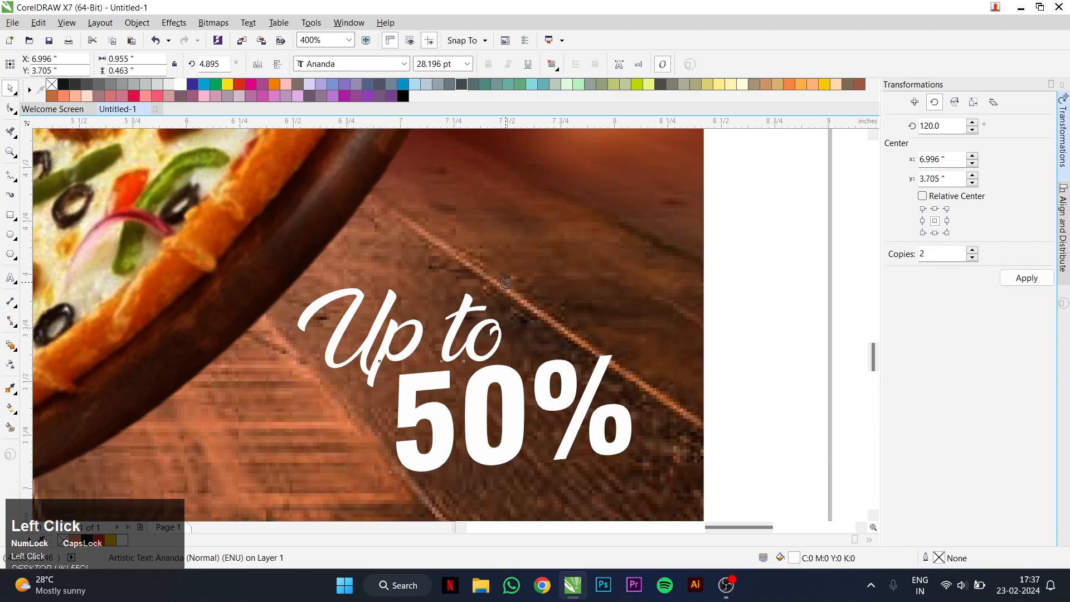
{"action": "scroll", "coordinate": [536, 284], "scroll_direction": "down", "scroll_amount": 2}
{"action": "left_click_drag", "start_coordinate": [697, 258], "coordinate": [411, 432]}
{"action": "left_click_drag", "start_coordinate": [522, 373], "coordinate": [522, 391]}
- Place the tomato in front of the vegetable pizza's lower right edge, scaled down to about 1 by 1 inch
{"action": "scroll", "coordinate": [628, 367], "scroll_direction": "up", "scroll_amount": 4}
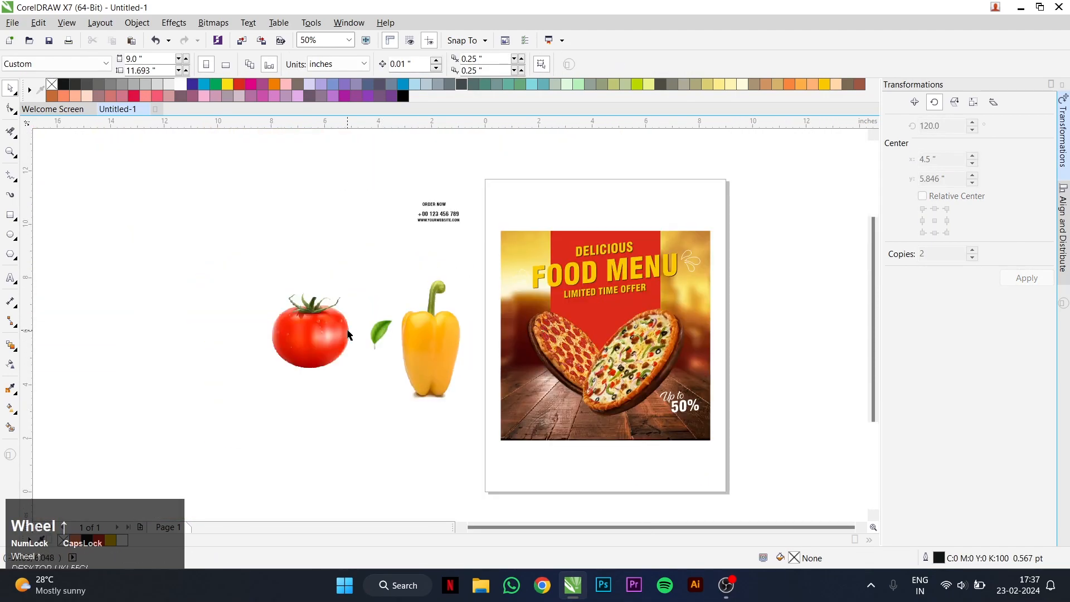
{"action": "left_click_drag", "start_coordinate": [321, 332], "coordinate": [489, 333]}
{"action": "scroll", "coordinate": [524, 317], "scroll_direction": "up", "scroll_amount": 2}
{"action": "key", "text": "shift+Page_Up"}
{"action": "left_click_drag", "start_coordinate": [516, 263], "coordinate": [628, 374]}
{"action": "scroll", "coordinate": [431, 344], "scroll_direction": "down", "scroll_amount": 1}
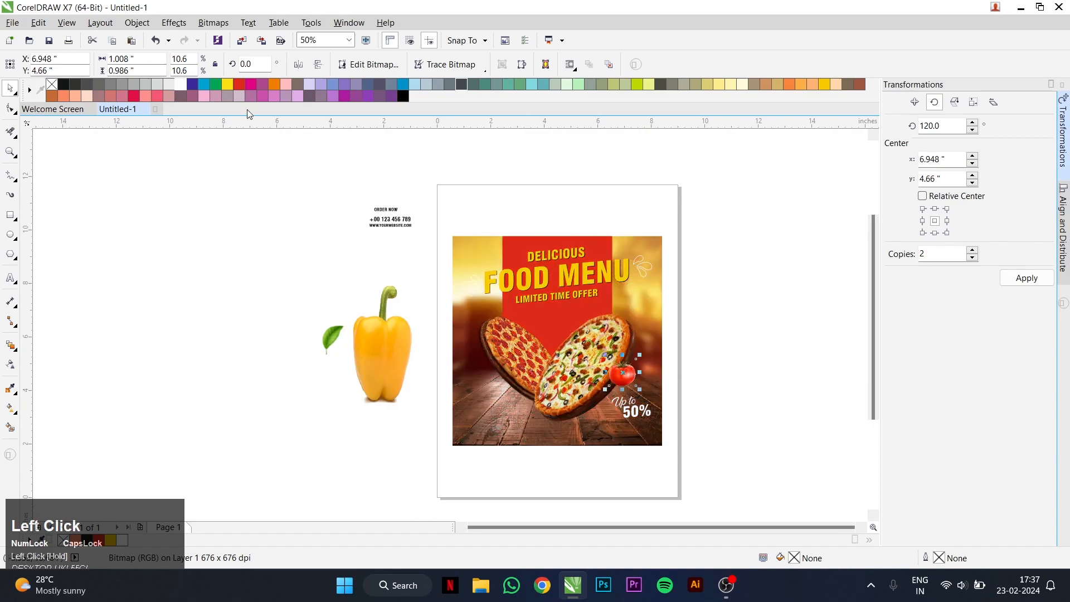
- Turn the tomato upside down and shift it slightly beside the vegetable pizza, above the "Up to 50%" text
{"action": "scroll", "coordinate": [655, 378], "scroll_direction": "up", "scroll_amount": 4}
{"action": "left_click_drag", "start_coordinate": [574, 405], "coordinate": [588, 411]}
{"action": "scroll", "coordinate": [535, 389], "scroll_direction": "down", "scroll_amount": 2}
{"action": "left_click", "coordinate": [504, 308]}
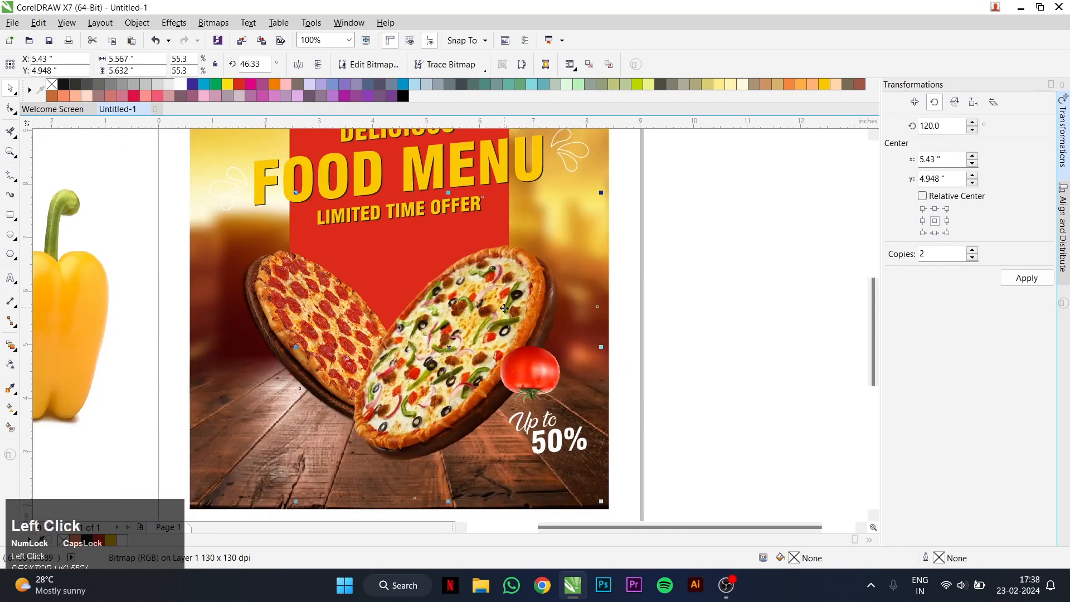
- Draw a flat ellipse about 3.6 by 0.35 inches below the poster, filled black without an outline
{"action": "left_click", "coordinate": [11, 234]}
{"action": "scroll", "coordinate": [440, 463], "scroll_direction": "down", "scroll_amount": 2}
{"action": "left_click_drag", "start_coordinate": [442, 461], "coordinate": [613, 467]}
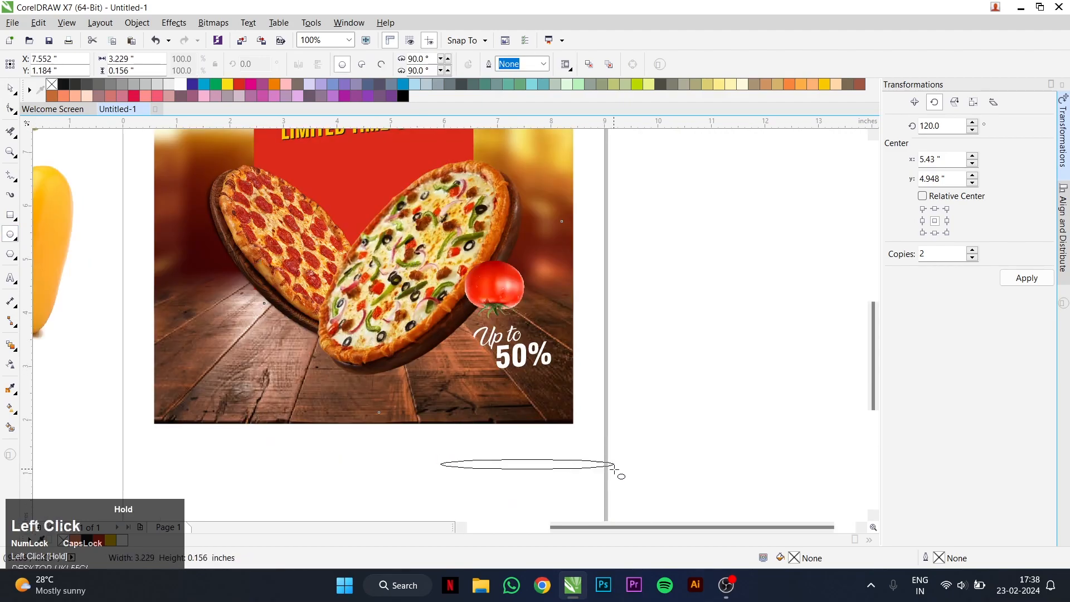
{"action": "key", "text": "space"}
{"action": "left_click", "coordinate": [63, 84]}
{"action": "right_click", "coordinate": [52, 84]}
- Apply an elliptical fountain transparency to the black ellipse so it becomes a soft shadow
{"action": "left_click", "coordinate": [10, 364]}
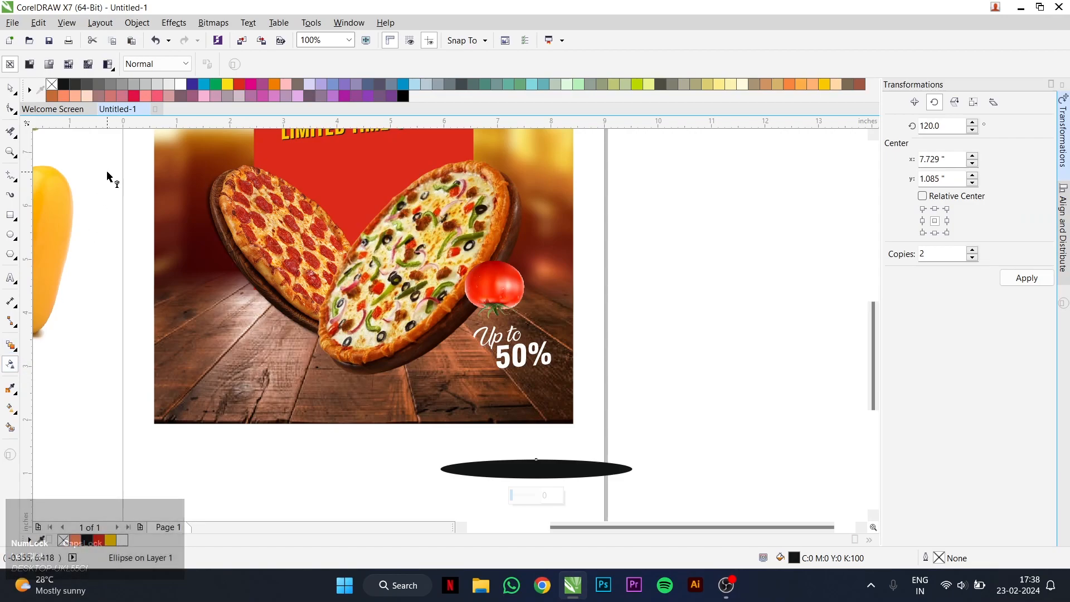
{"action": "left_click", "coordinate": [31, 64]}
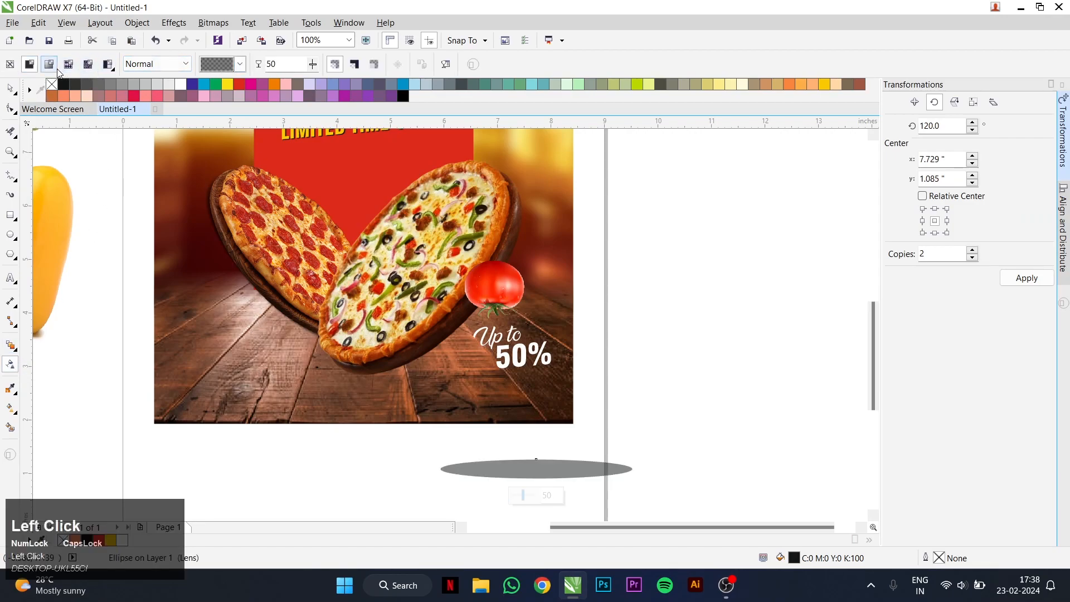
{"action": "left_click", "coordinate": [49, 64]}
{"action": "left_click", "coordinate": [266, 66]}
- Move the shadow beneath the vegetable pizza's lower edge and enlarge it to about 5.5 by 0.54 inches
{"action": "key", "text": "space"}
{"action": "scroll", "coordinate": [543, 462], "scroll_direction": "up", "scroll_amount": 1}
{"action": "left_click_drag", "start_coordinate": [543, 471], "coordinate": [242, 274]}
{"action": "left_click_drag", "start_coordinate": [424, 303], "coordinate": [526, 329]}
{"action": "scroll", "coordinate": [534, 328], "scroll_direction": "down", "scroll_amount": 1}
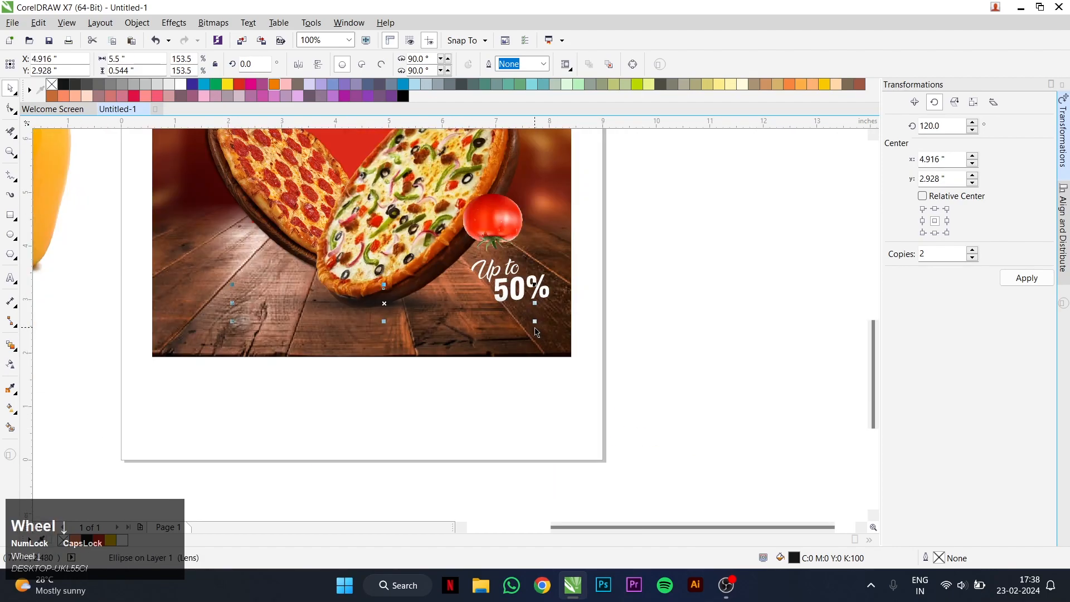
{"action": "scroll", "coordinate": [392, 306], "scroll_direction": "up", "scroll_amount": 1}
{"action": "left_click_drag", "start_coordinate": [401, 308], "coordinate": [400, 315]}
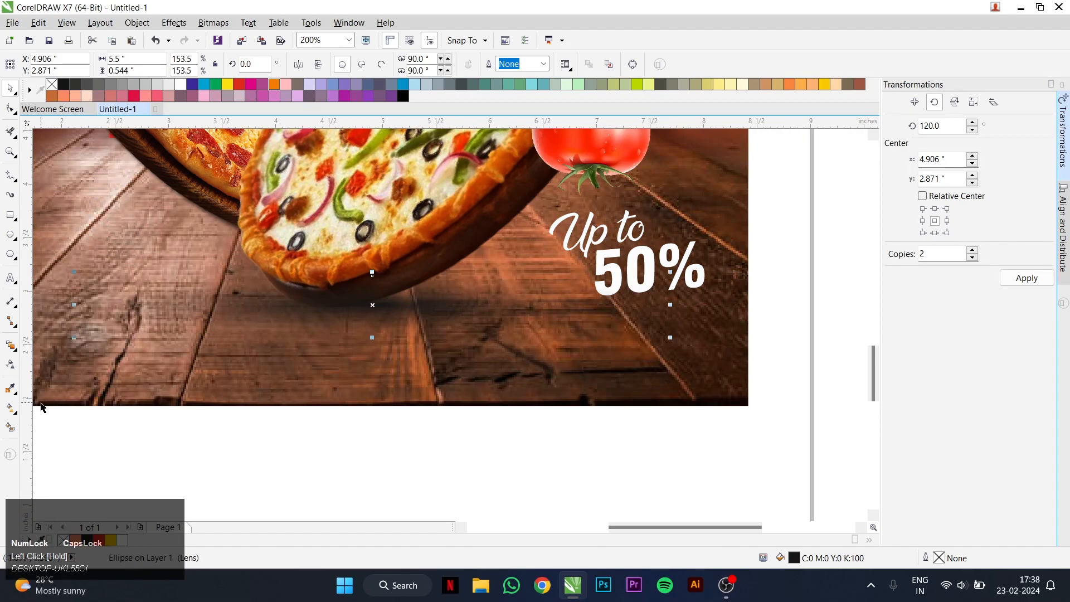
- Shift the shadow's transparency midpoint outward, closer to the end of the gradient
{"action": "left_click", "coordinate": [9, 366]}
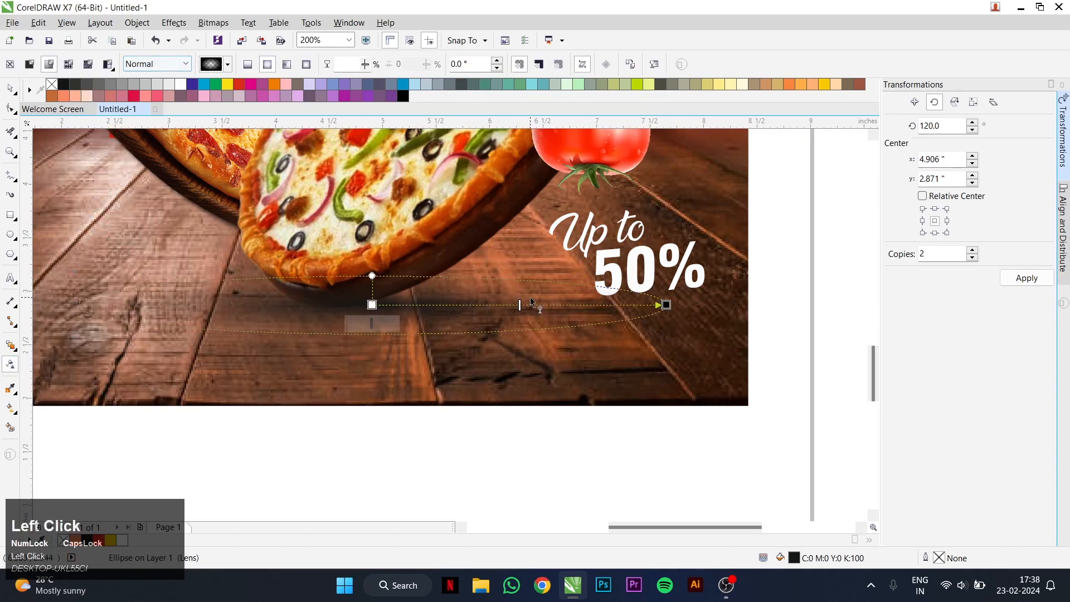
{"action": "left_click_drag", "start_coordinate": [520, 305], "coordinate": [570, 305]}
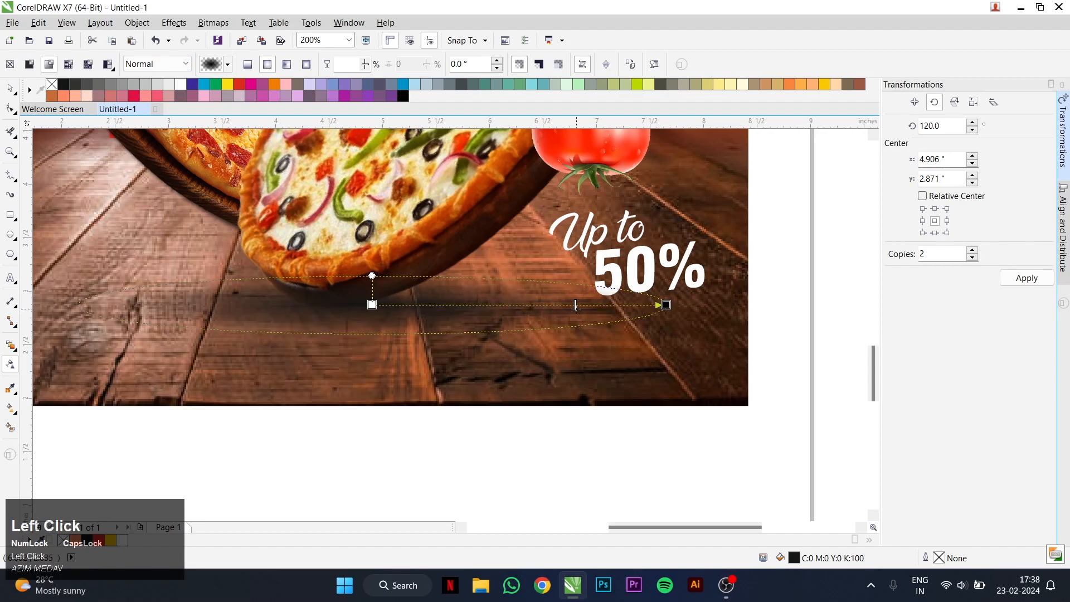
{"action": "key", "text": "space"}
- Bring the vegetable pizza to the front so it overlaps the shadow and the tomato
{"action": "scroll", "coordinate": [457, 300], "scroll_direction": "down", "scroll_amount": 1}
{"action": "left_click", "coordinate": [458, 270]}
{"action": "scroll", "coordinate": [454, 261], "scroll_direction": "down", "scroll_amount": 1}
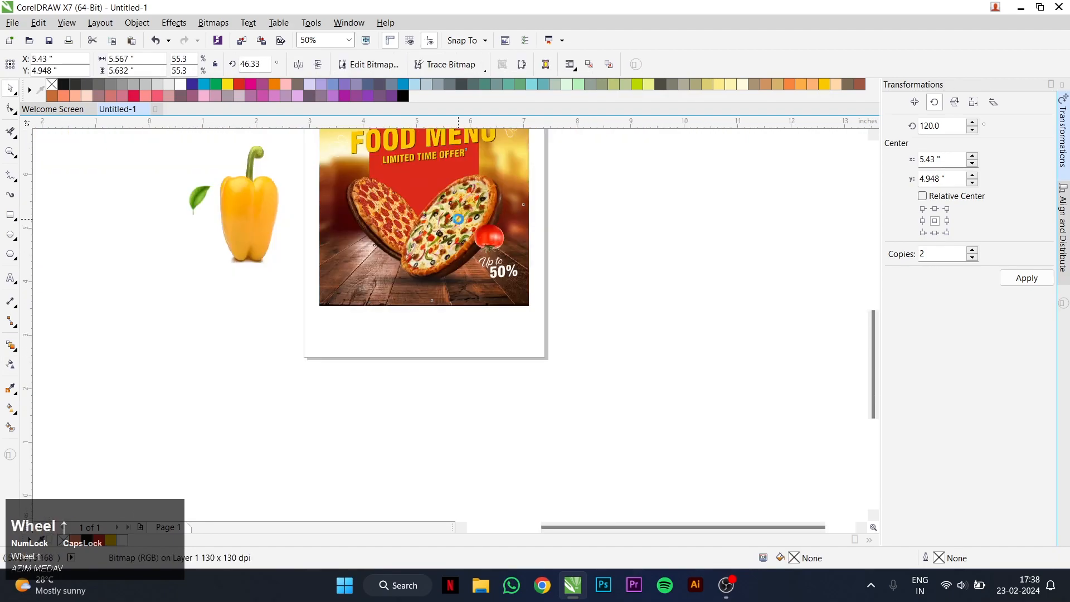
{"action": "scroll", "coordinate": [458, 220], "scroll_direction": "up", "scroll_amount": 1}
{"action": "key", "text": "shift+Page_Up"}
- Adjust the tomato behind the vegetable pizza's lower right edge to about 1.09 by 1.06 inches
{"action": "left_click", "coordinate": [654, 292]}
{"action": "left_click", "coordinate": [546, 270]}
{"action": "scroll", "coordinate": [550, 277], "scroll_direction": "up", "scroll_amount": 1}
{"action": "left_click_drag", "start_coordinate": [558, 301], "coordinate": [551, 296]}
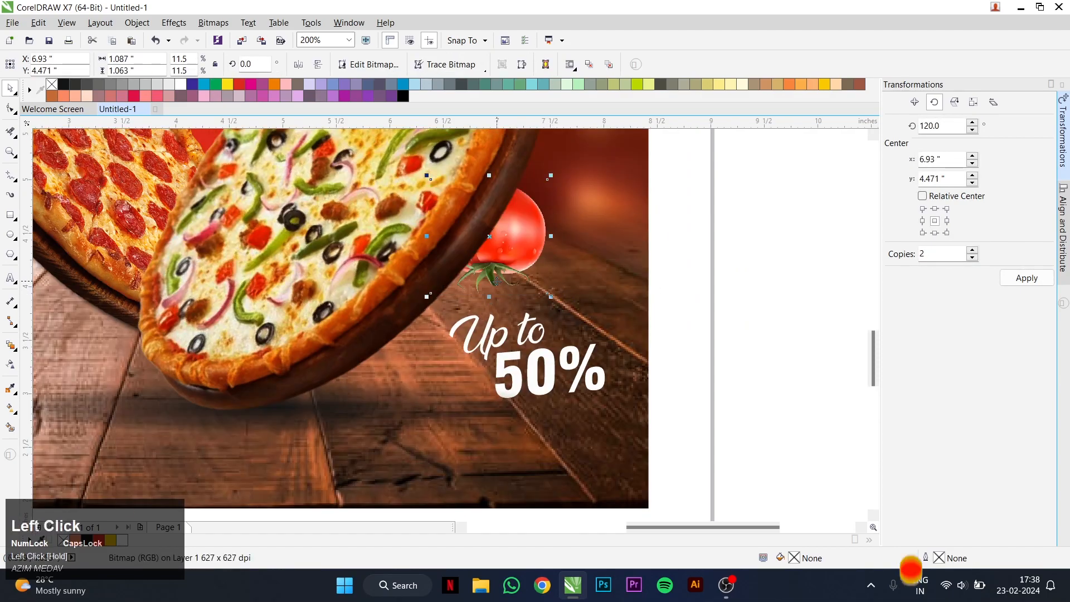
- Darken the tomato with a Tone Curve adjustment, pulling the RGB curve down at about 75, 28
{"action": "scroll", "coordinate": [498, 280], "scroll_direction": "down", "scroll_amount": 1}
{"action": "left_click", "coordinate": [213, 22]}
{"action": "mouse_move", "coordinate": [175, 23]}
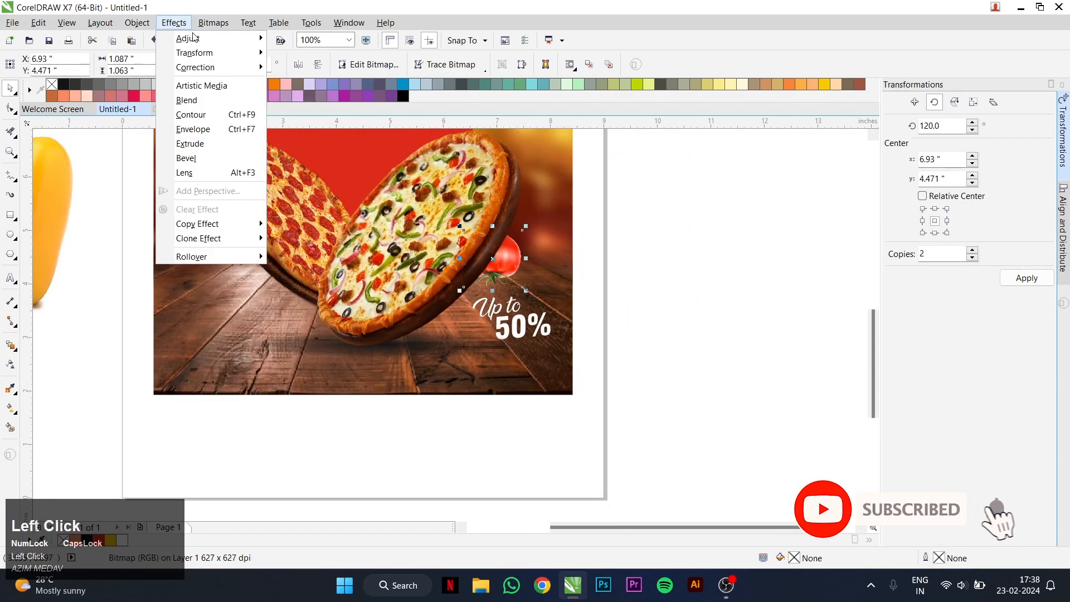
{"action": "left_click", "coordinate": [312, 83]}
{"action": "left_click_drag", "start_coordinate": [519, 128], "coordinate": [818, 168]}
{"action": "left_click_drag", "start_coordinate": [715, 339], "coordinate": [714, 382]}
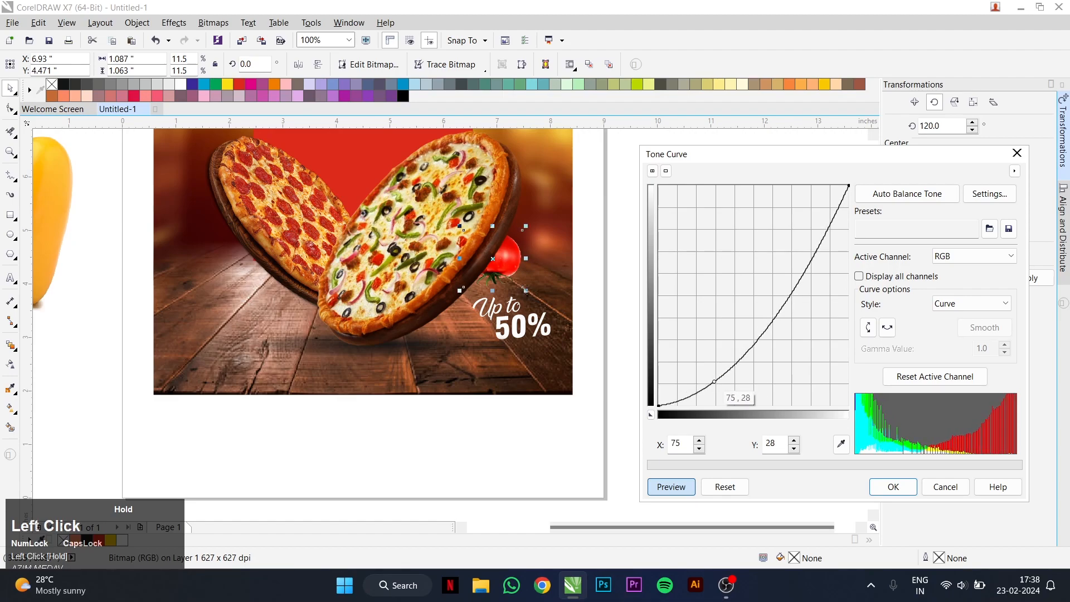
- Apply a Gaussian Blur with a radius of 10 pixels to the tomato
{"action": "scroll", "coordinate": [286, 146], "scroll_direction": "down", "scroll_amount": 2}
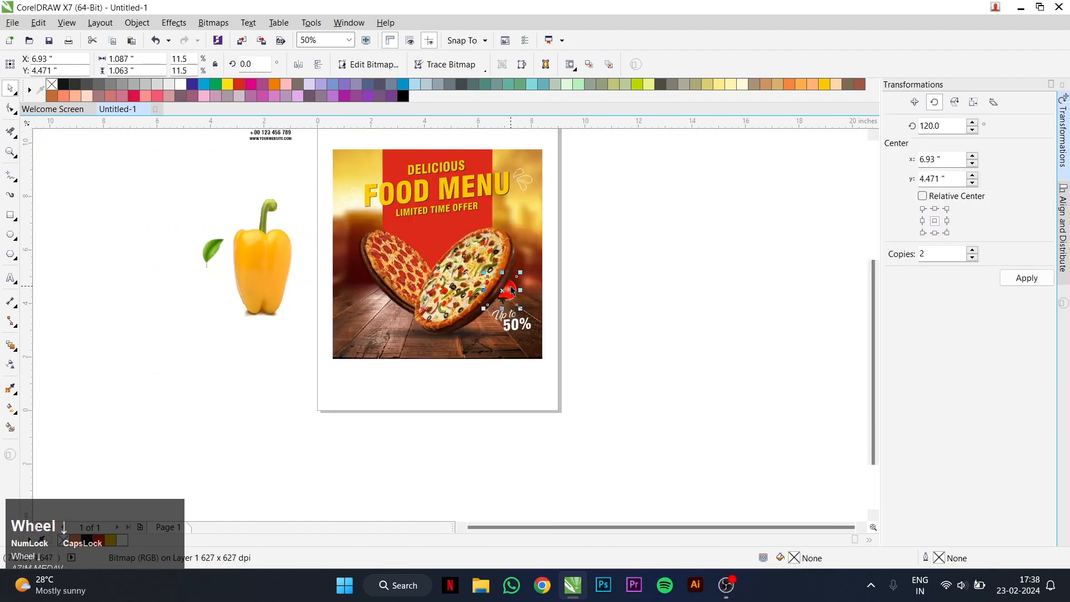
{"action": "scroll", "coordinate": [286, 146], "scroll_direction": "up", "scroll_amount": 2}
{"action": "left_click", "coordinate": [174, 23]}
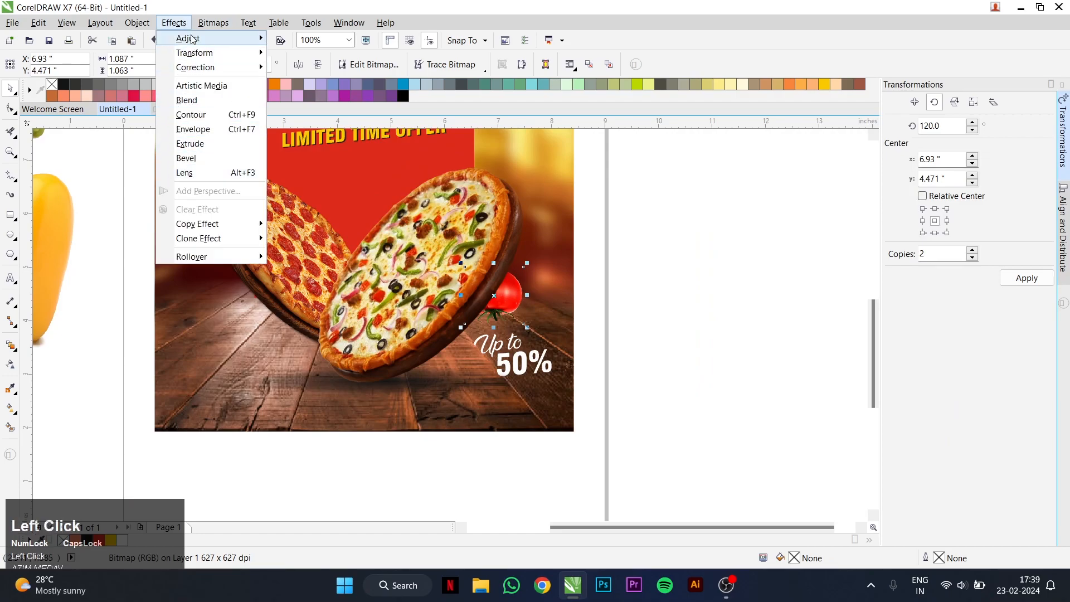
{"action": "mouse_move", "coordinate": [214, 22]}
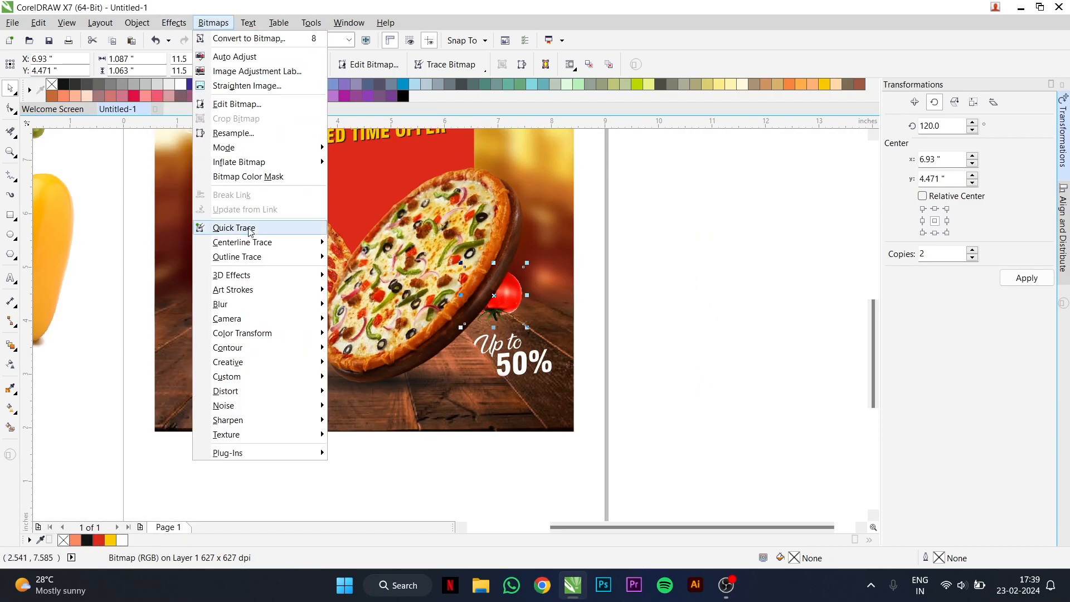
{"action": "mouse_move", "coordinate": [268, 305]}
{"action": "left_click", "coordinate": [369, 319]}
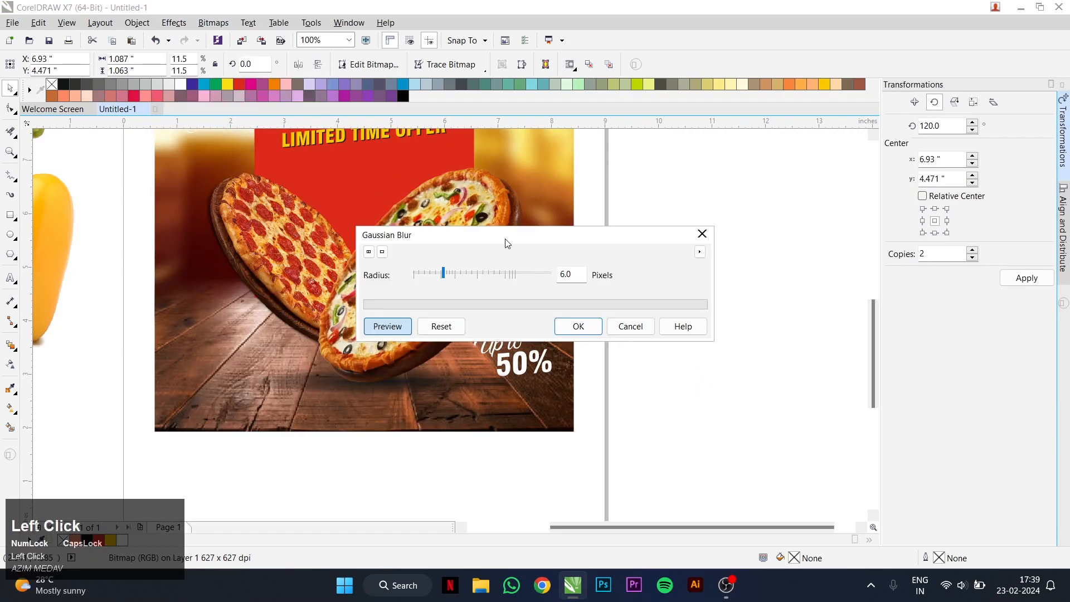
{"action": "left_click_drag", "start_coordinate": [507, 241], "coordinate": [643, 352]}
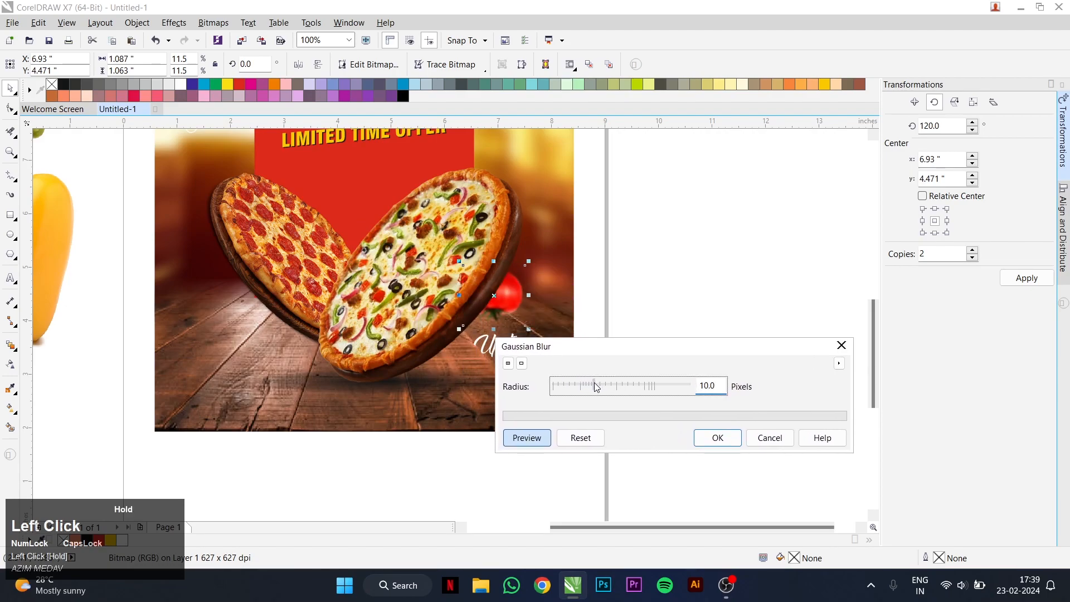
{"action": "left_click", "coordinate": [727, 442]}
- Copy the blurred tomato into the gap between the two pizzas and mirror the copy vertically
{"action": "left_click_drag", "start_coordinate": [507, 303], "coordinate": [365, 262]}
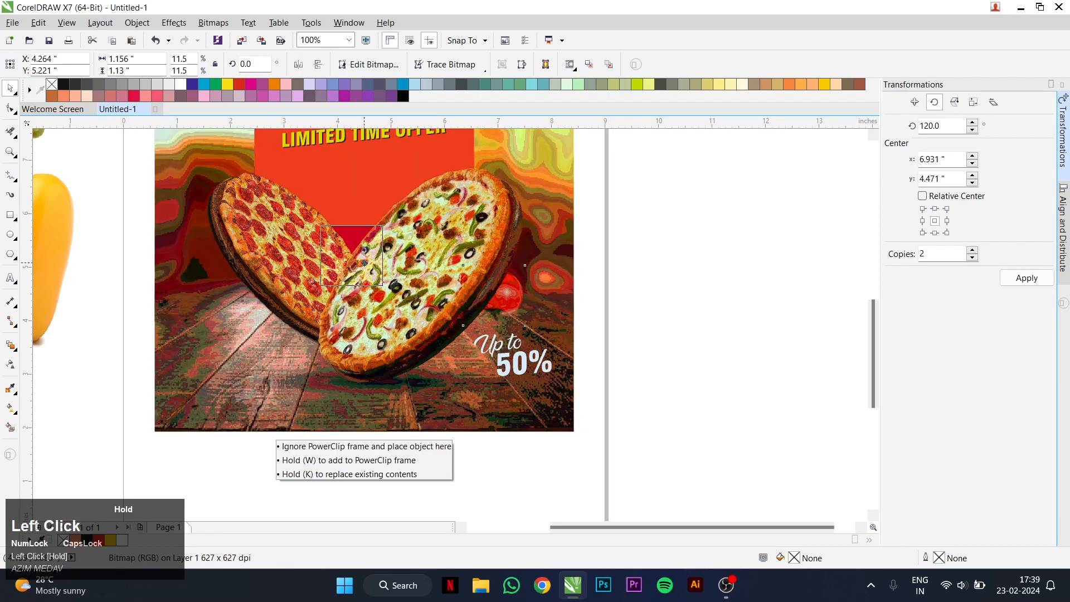
{"action": "right_click", "coordinate": [364, 261]}
{"action": "left_click", "coordinate": [318, 65]}
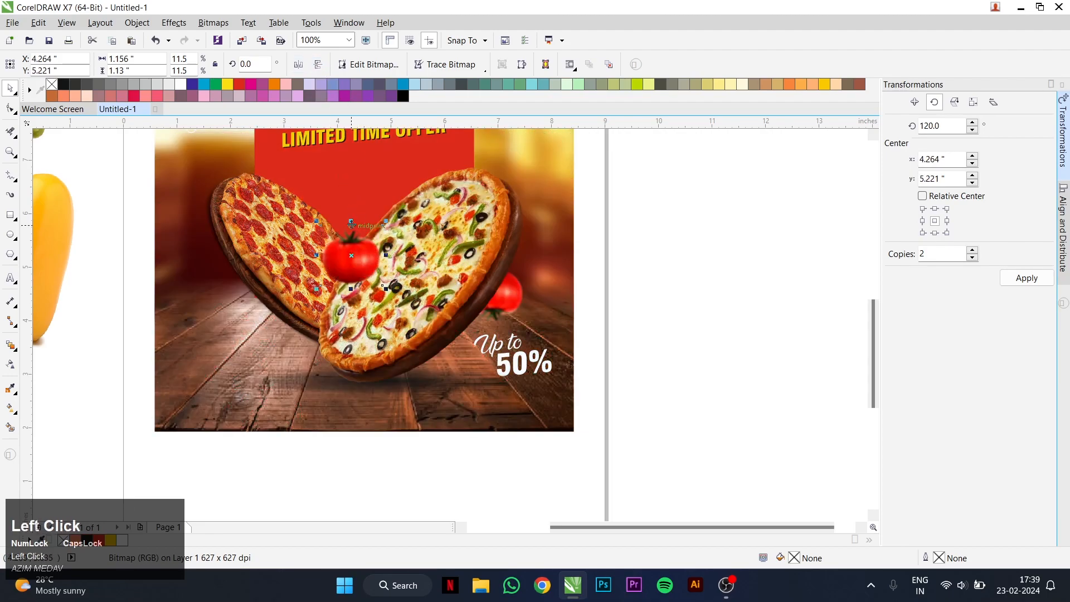
- Place another upright tomato copy below the pepperoni pizza's lower left edge
{"action": "scroll", "coordinate": [354, 265], "scroll_direction": "up", "scroll_amount": 2}
{"action": "left_click_drag", "start_coordinate": [369, 253], "coordinate": [224, 402]}
{"action": "right_click", "coordinate": [236, 401]}
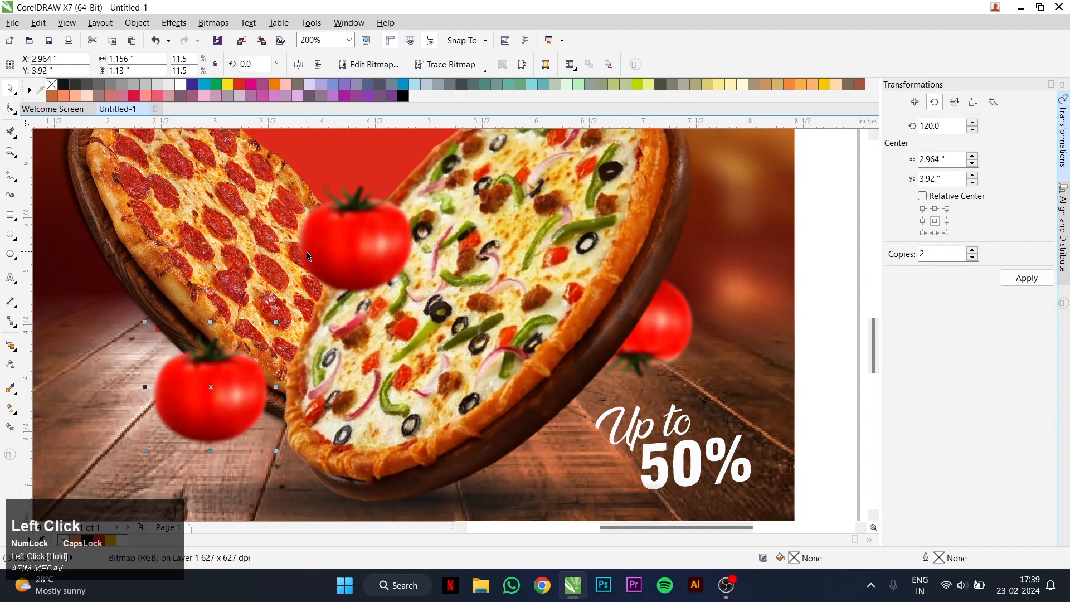
- Bring both pizzas in front of the tomatoes and nudge the lower left tomato partly behind the pepperoni pizza
{"action": "scroll", "coordinate": [323, 259], "scroll_direction": "down", "scroll_amount": 2}
{"action": "left_click", "coordinate": [439, 236]}
{"action": "left_click", "coordinate": [205, 215], "text": "shift"}
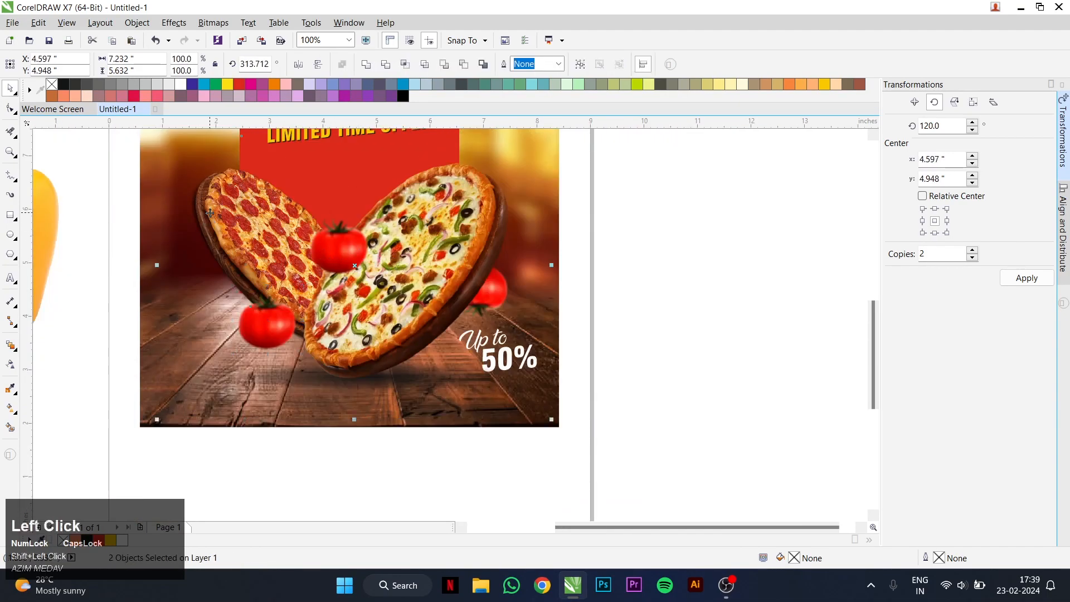
{"action": "key", "text": "shift+Page_Up"}
{"action": "left_click", "coordinate": [653, 242]}
{"action": "left_click_drag", "start_coordinate": [269, 330], "coordinate": [283, 334]}
- Shrink the yellow pepper to about 1.14 by 1.18 inches, rotated about 221.8°, and place it below the vegetable pizza beside "Up to 50%"
{"action": "scroll", "coordinate": [309, 322], "scroll_direction": "down", "scroll_amount": 1}
{"action": "left_click_drag", "start_coordinate": [209, 278], "coordinate": [525, 322]}
{"action": "left_click_drag", "start_coordinate": [567, 252], "coordinate": [549, 374]}
{"action": "scroll", "coordinate": [536, 315], "scroll_direction": "up", "scroll_amount": 1}
{"action": "left_click_drag", "start_coordinate": [540, 319], "coordinate": [305, 355]}
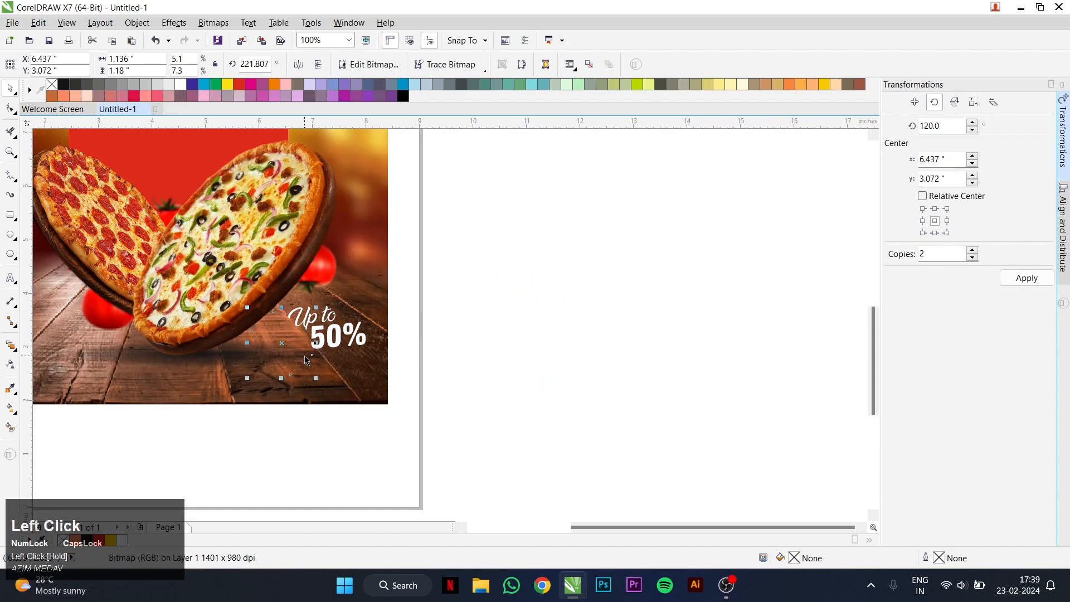
- Bring the pepper to the front, rotate it to about 224.1° and fit it against the vegetable pizza's lower right edge at about 1.1 by 1.11 inches
{"action": "scroll", "coordinate": [304, 355], "scroll_direction": "up", "scroll_amount": 1}
{"action": "key", "text": "shift+Page_Up"}
{"action": "left_click_drag", "start_coordinate": [321, 397], "coordinate": [321, 390]}
{"action": "left_click", "coordinate": [158, 316]}
{"action": "left_click_drag", "start_coordinate": [250, 327], "coordinate": [226, 313]}
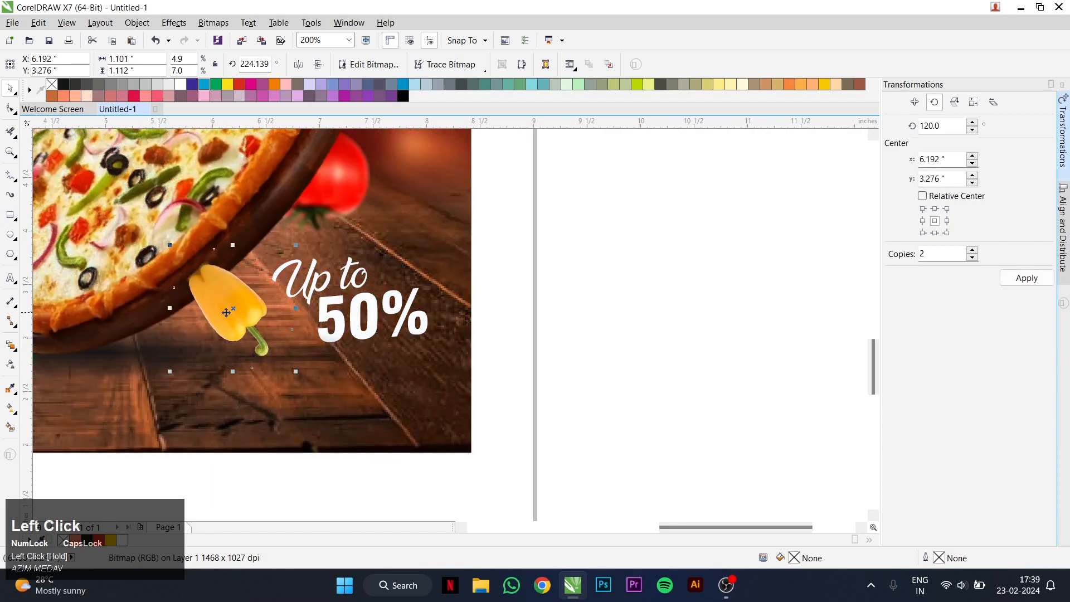
- Apply a Motion Blur to the pepper with a distance of 193 pixels and a direction of 268°
{"action": "left_click", "coordinate": [174, 22]}
{"action": "mouse_move", "coordinate": [245, 304]}
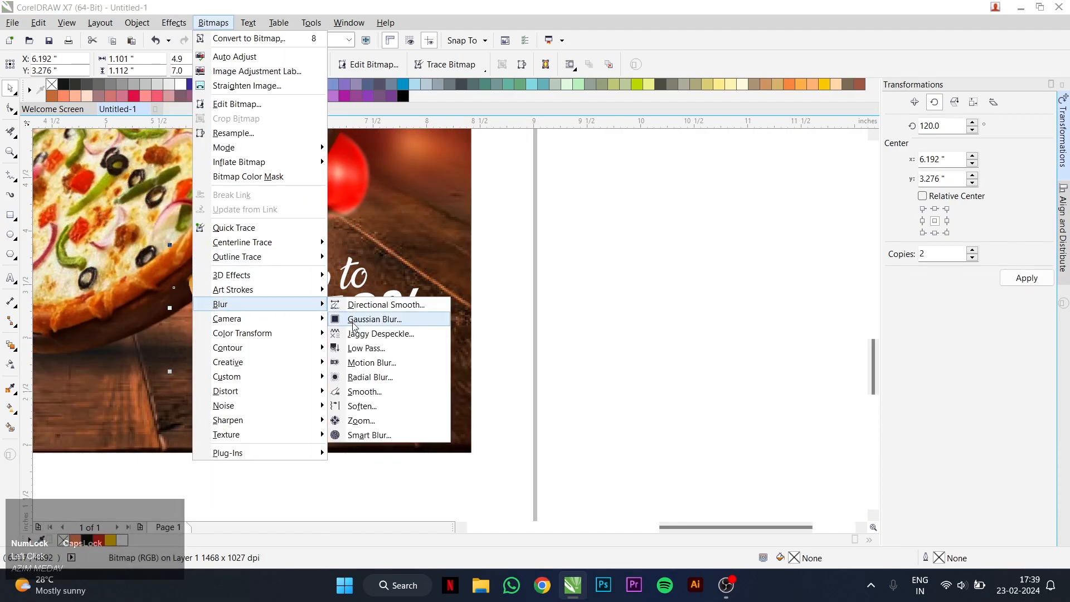
{"action": "left_click", "coordinate": [357, 363]}
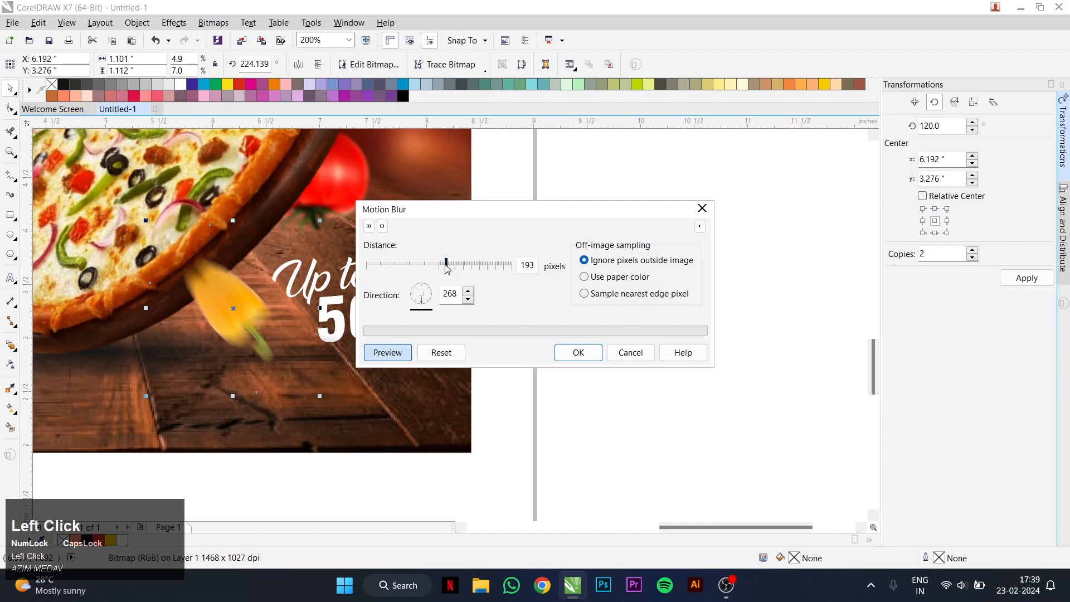
{"action": "left_click", "coordinate": [566, 359]}
- Copy the blurred pepper to the poster's upper left beside the headline, mirror it horizontally and vertically, and adjust its position slightly
{"action": "scroll", "coordinate": [232, 318], "scroll_direction": "down", "scroll_amount": 3}
{"action": "left_click_drag", "start_coordinate": [232, 319], "coordinate": [112, 214]}
{"action": "right_click", "coordinate": [112, 214]}
{"action": "left_click", "coordinate": [297, 64]}
{"action": "left_click", "coordinate": [316, 65]}
{"action": "scroll", "coordinate": [412, 207], "scroll_direction": "down", "scroll_amount": 1}
{"action": "scroll", "coordinate": [195, 217], "scroll_direction": "up", "scroll_amount": 2}
{"action": "scroll", "coordinate": [434, 185], "scroll_direction": "down", "scroll_amount": 1}
{"action": "scroll", "coordinate": [441, 152], "scroll_direction": "up", "scroll_amount": 1}
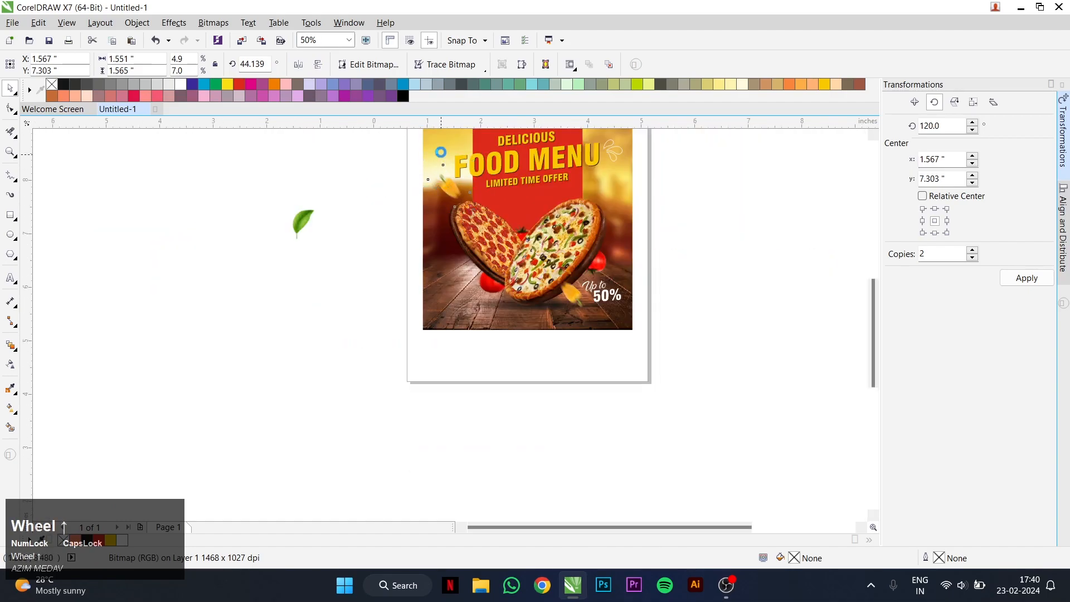
{"action": "scroll", "coordinate": [441, 152], "scroll_direction": "up", "scroll_amount": 2}
{"action": "left_click_drag", "start_coordinate": [469, 282], "coordinate": [342, 199]}
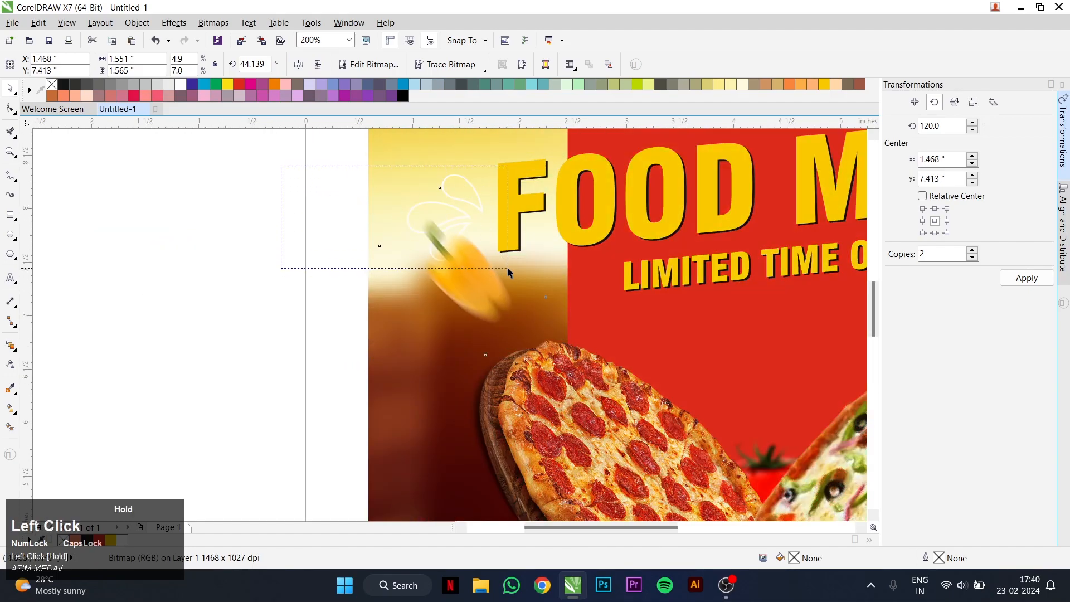
- Recolor the outlines of the two drop-shaped ornaments beside the headline red
{"action": "left_click_drag", "start_coordinate": [506, 267], "coordinate": [516, 279]}
{"action": "right_click", "coordinate": [238, 88]}
{"action": "scroll", "coordinate": [318, 301], "scroll_direction": "down", "scroll_amount": 2}
{"action": "scroll", "coordinate": [508, 256], "scroll_direction": "up", "scroll_amount": 1}
{"action": "left_click_drag", "start_coordinate": [617, 231], "coordinate": [494, 305]}
{"action": "right_click", "coordinate": [241, 82]}
{"action": "left_click", "coordinate": [547, 248]}
{"action": "scroll", "coordinate": [419, 333], "scroll_direction": "up", "scroll_amount": 1}
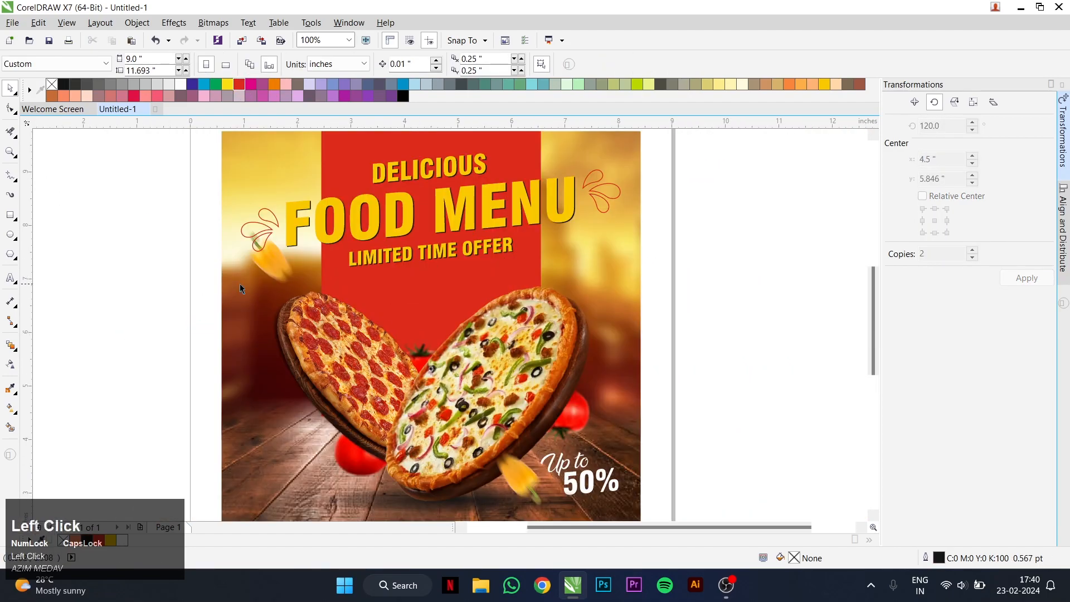
- Place the green leaf on the poster's lower left beside the tomato and bring it to the front
{"action": "scroll", "coordinate": [221, 289], "scroll_direction": "left", "scroll_amount": 3}
{"action": "left_click", "coordinate": [132, 304]}
{"action": "left_click_drag", "start_coordinate": [132, 304], "coordinate": [439, 429]}
{"action": "scroll", "coordinate": [439, 429], "scroll_direction": "up", "scroll_amount": 1}
{"action": "key", "text": "shift+Page_Up"}
{"action": "left_click_drag", "start_coordinate": [484, 329], "coordinate": [459, 346]}
- Mirror the leaf horizontally and vertically and rotate it to about 41.1°
{"action": "left_click", "coordinate": [298, 65]}
{"action": "left_click", "coordinate": [318, 64]}
{"action": "scroll", "coordinate": [486, 241], "scroll_direction": "down", "scroll_amount": 1}
{"action": "scroll", "coordinate": [465, 335], "scroll_direction": "up", "scroll_amount": 1}
{"action": "left_click", "coordinate": [436, 321]}
{"action": "left_click_drag", "start_coordinate": [511, 278], "coordinate": [524, 297]}
{"action": "scroll", "coordinate": [456, 346], "scroll_direction": "down", "scroll_amount": 1}
- Copy the leaf to the top edge of the vegetable pizza and mirror the copy horizontally and vertically
{"action": "left_click_drag", "start_coordinate": [447, 354], "coordinate": [693, 170]}
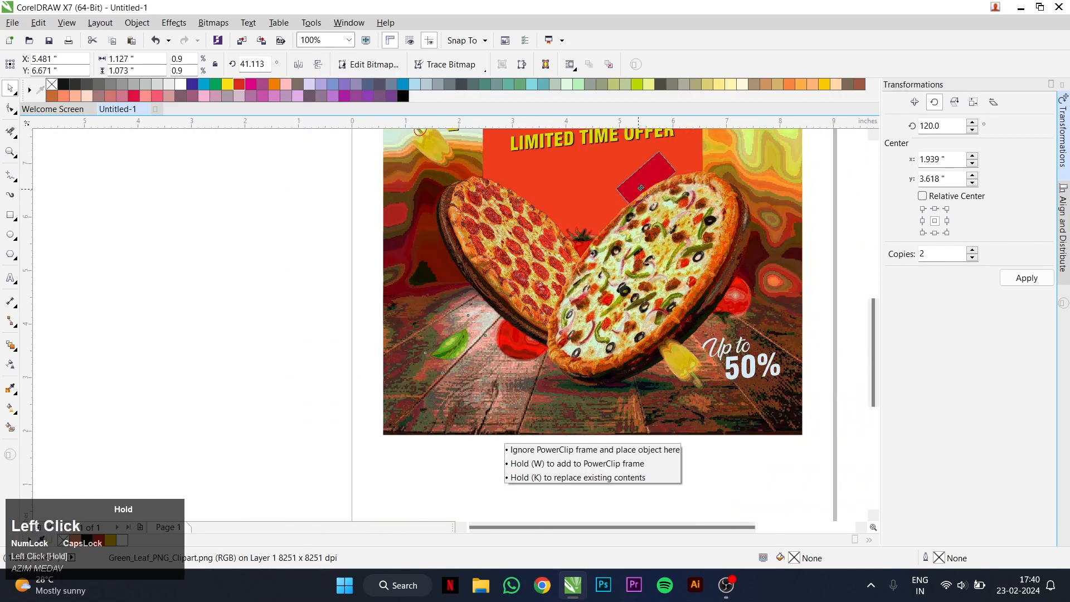
{"action": "right_click", "coordinate": [693, 170]}
{"action": "left_click", "coordinate": [302, 65]}
{"action": "left_click", "coordinate": [317, 65]}
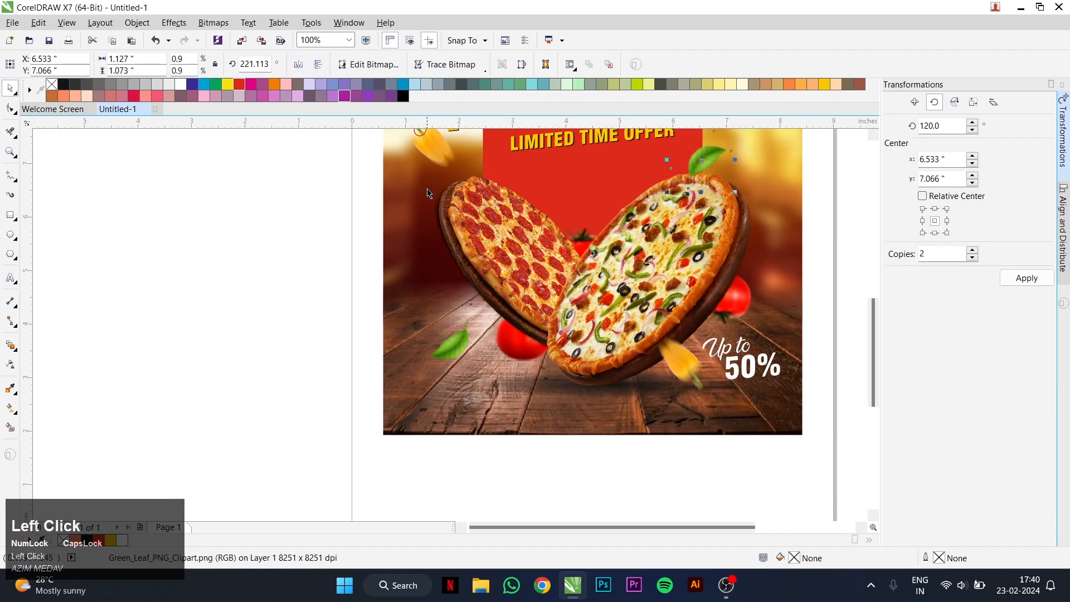
- Enlarge the leaf copy to about 1.22 by 1.26 inches, rotate it to about 227.7° and position it just above the vegetable pizza
{"action": "scroll", "coordinate": [501, 218], "scroll_direction": "down", "scroll_amount": 1}
{"action": "scroll", "coordinate": [565, 245], "scroll_direction": "up", "scroll_amount": 2}
{"action": "left_click_drag", "start_coordinate": [585, 216], "coordinate": [628, 179]}
{"action": "left_click_drag", "start_coordinate": [566, 251], "coordinate": [582, 228]}
{"action": "left_click", "coordinate": [582, 229]}
{"action": "mouse_move", "coordinate": [635, 160]}
{"action": "left_mouse_down"}
{"action": "mouse_move", "coordinate": [626, 149]}
{"action": "mouse_move", "coordinate": [634, 159]}
{"action": "left_mouse_up"}
{"action": "left_click", "coordinate": [591, 202]}
{"action": "left_click", "coordinate": [553, 253]}
{"action": "key", "text": "ctrl+z"}
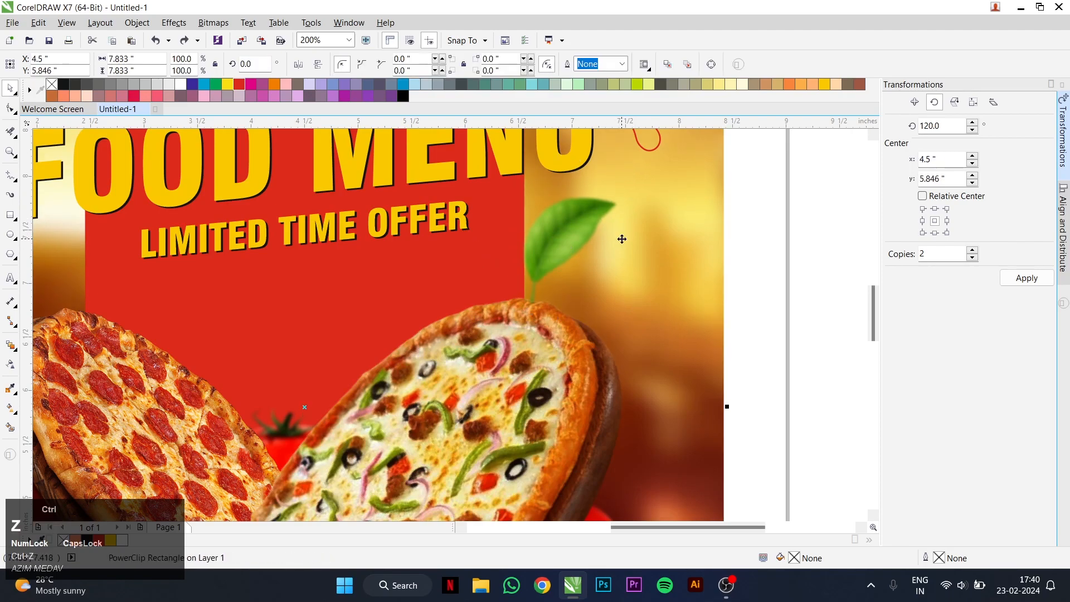
{"action": "left_click", "coordinate": [593, 234]}
{"action": "left_click_drag", "start_coordinate": [593, 234], "coordinate": [577, 238]}
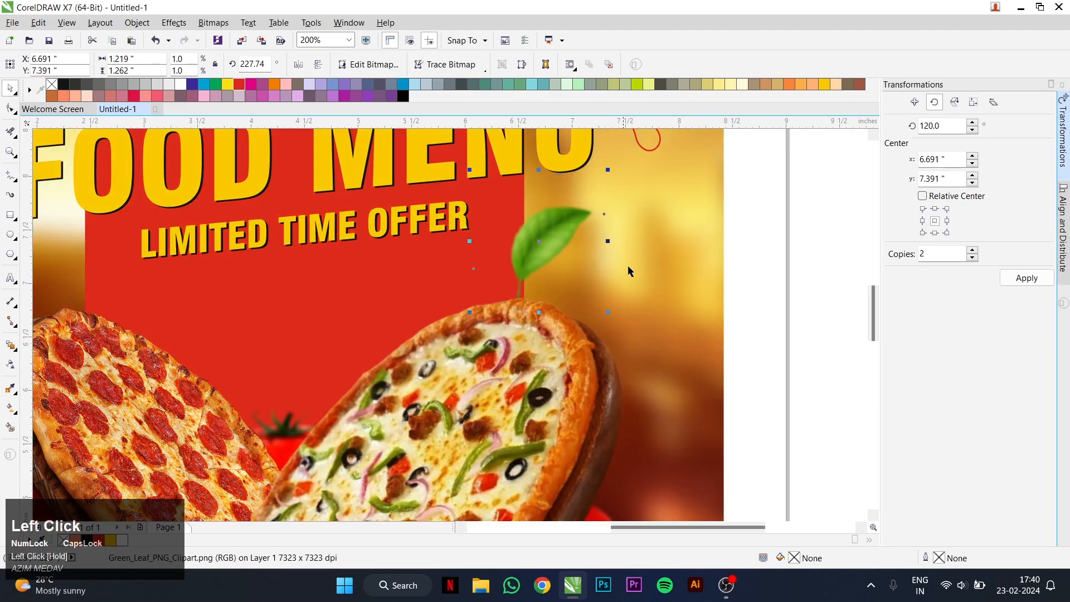
{"action": "left_click", "coordinate": [733, 274]}
- Move the order, phone and website texts from beside the page to just below the poster
{"action": "scroll", "coordinate": [628, 286], "scroll_direction": "down", "scroll_amount": 2}
{"action": "scroll", "coordinate": [512, 389], "scroll_direction": "up", "scroll_amount": 1}
{"action": "scroll", "coordinate": [403, 260], "scroll_direction": "down", "scroll_amount": 1}
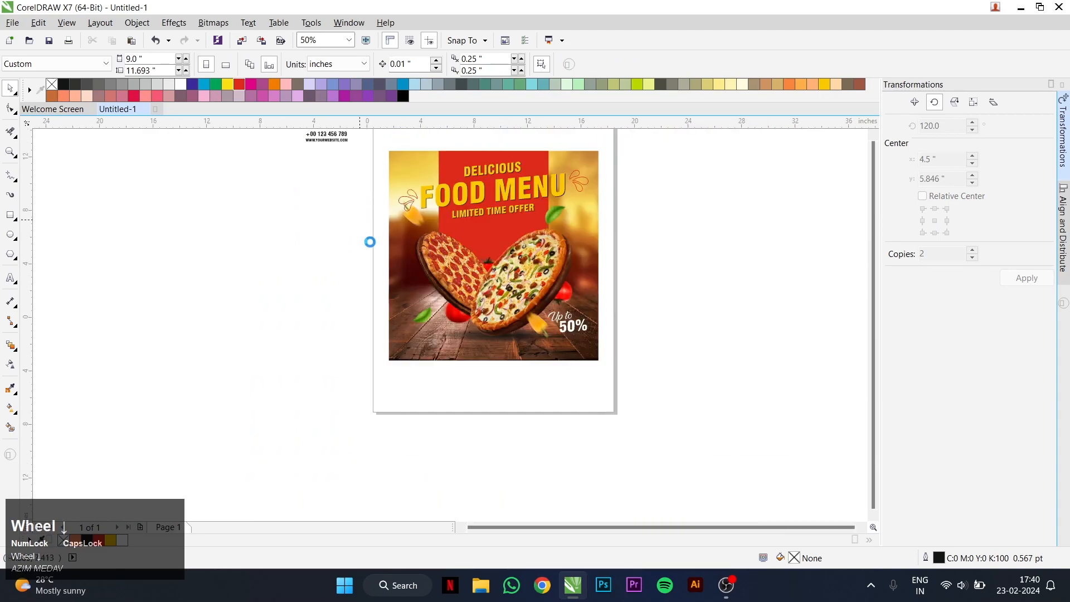
{"action": "scroll", "coordinate": [347, 170], "scroll_direction": "up", "scroll_amount": 1}
{"action": "left_click_drag", "start_coordinate": [308, 156], "coordinate": [393, 215]}
{"action": "left_click_drag", "start_coordinate": [335, 184], "coordinate": [452, 402]}
{"action": "left_click_drag", "start_coordinate": [306, 153], "coordinate": [554, 438]}
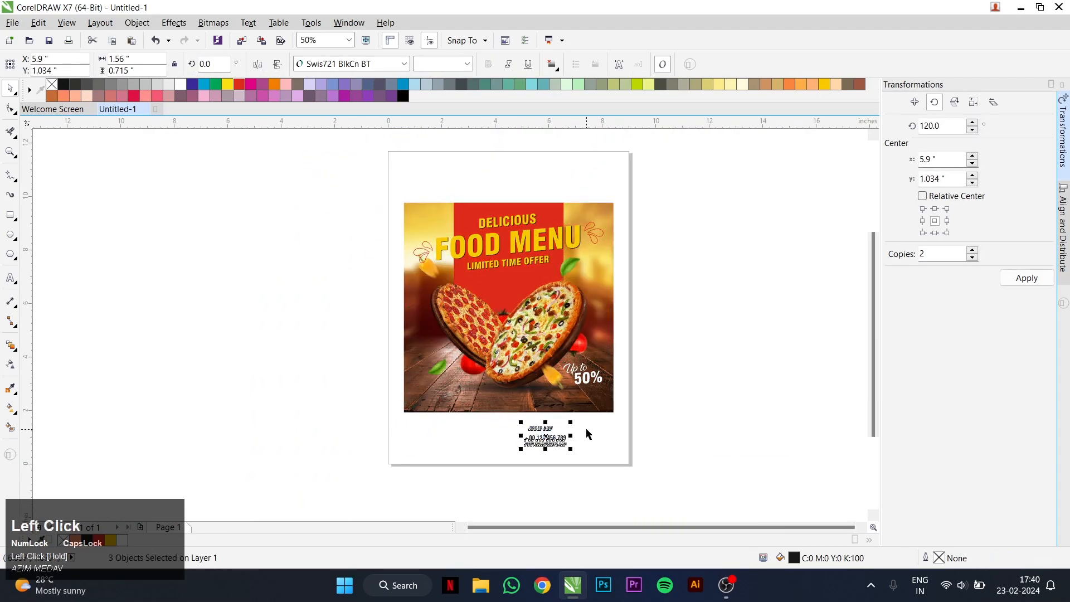
- Draw a rectangle about 1.26 by 0.33 inches below "50%" and fill it white without an outline
{"action": "scroll", "coordinate": [576, 426], "scroll_direction": "up", "scroll_amount": 2}
{"action": "key", "text": "F6"}
{"action": "left_click_drag", "start_coordinate": [537, 332], "coordinate": [673, 368]}
{"action": "key", "text": "ctrl+space"}
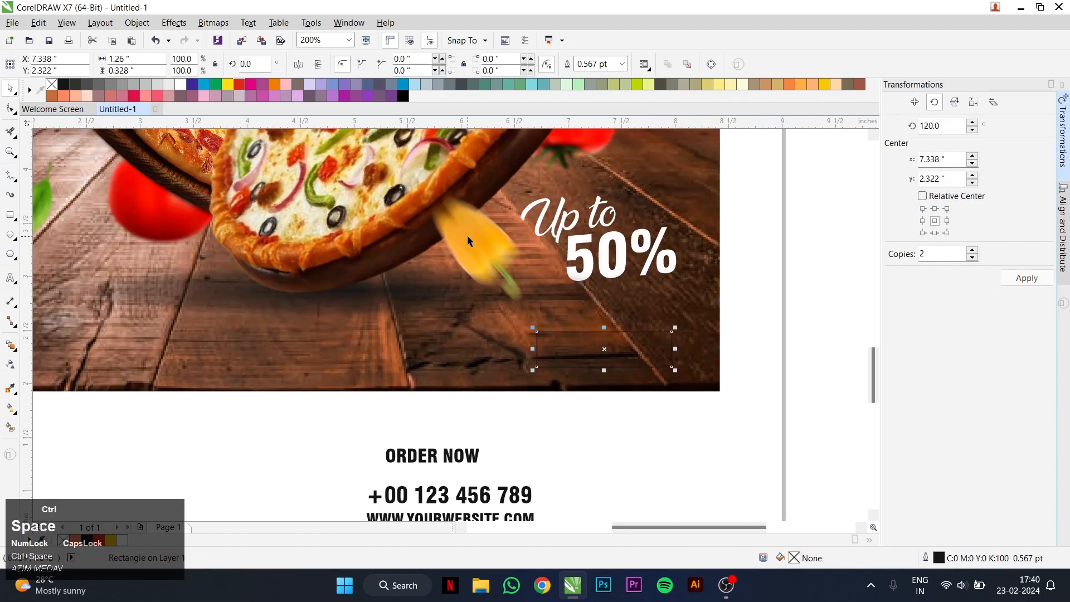
{"action": "left_click", "coordinate": [180, 84]}
{"action": "right_click", "coordinate": [52, 84]}
- Round the white rectangle's corners fully into a pill-shaped button
{"action": "left_click", "coordinate": [10, 108]}
{"action": "scroll", "coordinate": [563, 345], "scroll_direction": "up", "scroll_amount": 1}
{"action": "left_click_drag", "start_coordinate": [505, 313], "coordinate": [572, 360]}
{"action": "key", "text": "ctrl+space"}
- Place the ORDER NOW text centered on the white pill-shaped button
{"action": "scroll", "coordinate": [777, 390], "scroll_direction": "down", "scroll_amount": 1}
{"action": "left_click", "coordinate": [348, 434]}
{"action": "left_click_drag", "start_coordinate": [348, 435], "coordinate": [520, 330]}
{"action": "left_click", "coordinate": [481, 342]}
{"action": "left_click", "coordinate": [487, 334], "text": "alt"}
{"action": "left_click", "coordinate": [489, 332], "text": "alt"}
{"action": "left_click", "coordinate": [489, 330], "text": "alt"}
{"action": "left_click", "coordinate": [490, 330], "text": "alt"}
{"action": "left_click", "coordinate": [491, 330], "text": "alt"}
{"action": "left_click_drag", "start_coordinate": [758, 290], "coordinate": [460, 374]}
{"action": "left_click", "coordinate": [583, 331], "text": "shift"}
{"action": "left_click", "coordinate": [680, 305]}
{"action": "left_click_drag", "start_coordinate": [680, 305], "coordinate": [438, 376]}
{"action": "left_click", "coordinate": [506, 410]}
{"action": "scroll", "coordinate": [513, 337], "scroll_direction": "down", "scroll_amount": 2}
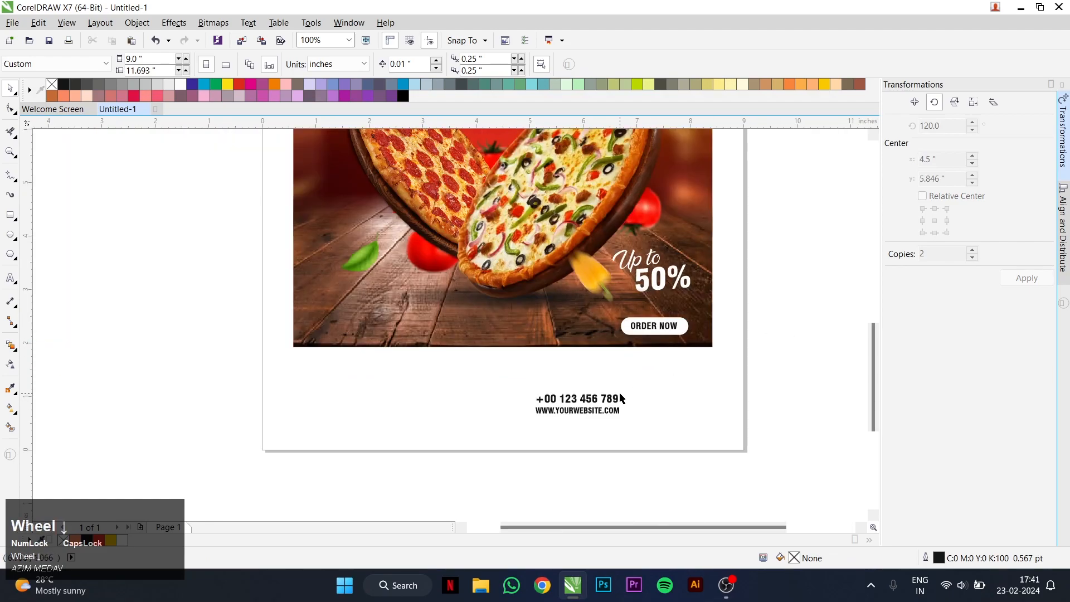
- Move the phone and website texts to the poster's lower-left corner, make them white and align them with the ORDER NOW button
{"action": "left_click", "coordinate": [618, 397]}
{"action": "left_click_drag", "start_coordinate": [554, 402], "coordinate": [335, 321]}
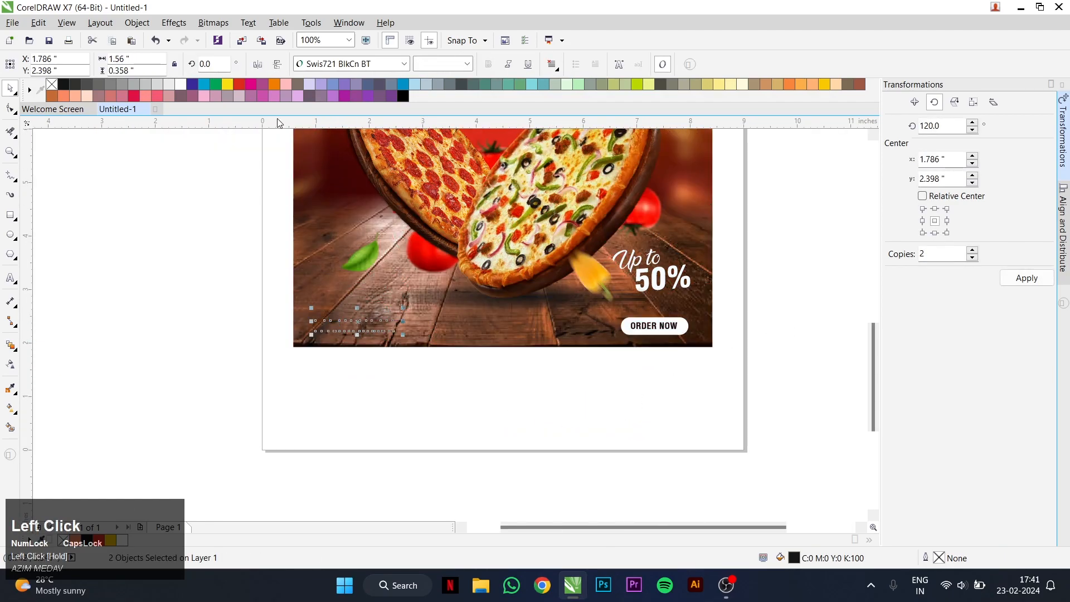
{"action": "left_click_drag", "start_coordinate": [714, 379], "coordinate": [577, 301]}
{"action": "left_click_drag", "start_coordinate": [424, 345], "coordinate": [425, 345]}
{"action": "left_click_drag", "start_coordinate": [743, 382], "coordinate": [596, 304]}
{"action": "key", "text": "e"}
{"action": "left_click", "coordinate": [490, 373]}
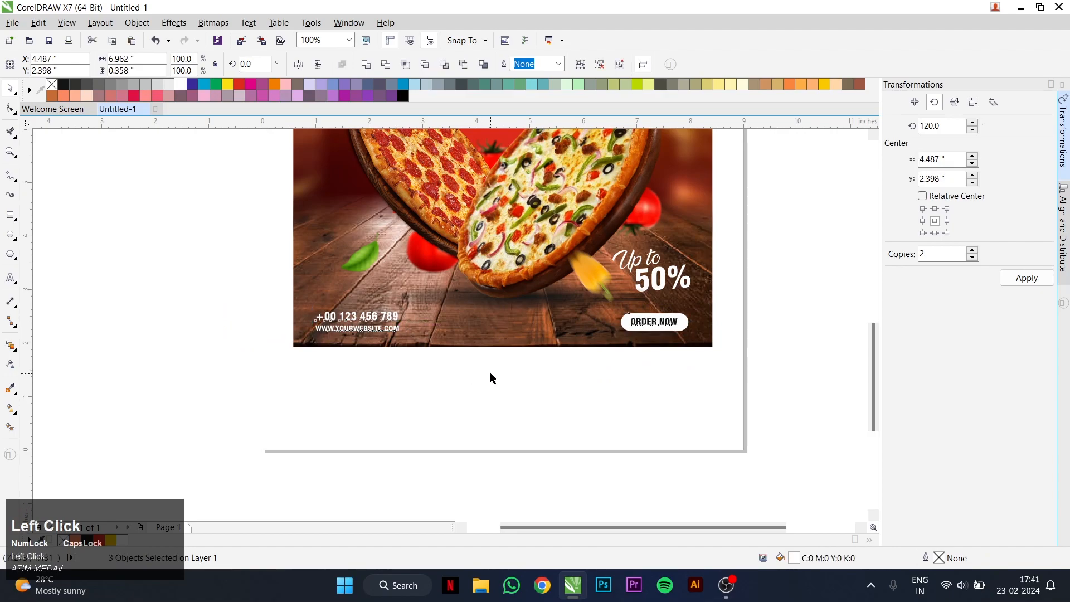
- Scale the "Up to 50%" text down to about 1.23 by 0.68 inches, matching the ORDER NOW button's width above it
{"action": "scroll", "coordinate": [662, 317], "scroll_direction": "down", "scroll_amount": 1}
{"action": "scroll", "coordinate": [704, 255], "scroll_direction": "up", "scroll_amount": 1}
{"action": "left_click_drag", "start_coordinate": [713, 306], "coordinate": [668, 326]}
{"action": "scroll", "coordinate": [612, 341], "scroll_direction": "up", "scroll_amount": 1}
{"action": "left_click_drag", "start_coordinate": [560, 358], "coordinate": [623, 325]}
{"action": "left_click_drag", "start_coordinate": [700, 361], "coordinate": [625, 345]}
{"action": "scroll", "coordinate": [691, 357], "scroll_direction": "down", "scroll_amount": 1}
{"action": "scroll", "coordinate": [647, 355], "scroll_direction": "up", "scroll_amount": 1}
{"action": "scroll", "coordinate": [625, 345], "scroll_direction": "down", "scroll_amount": 1}
{"action": "scroll", "coordinate": [586, 244], "scroll_direction": "up", "scroll_amount": 1}
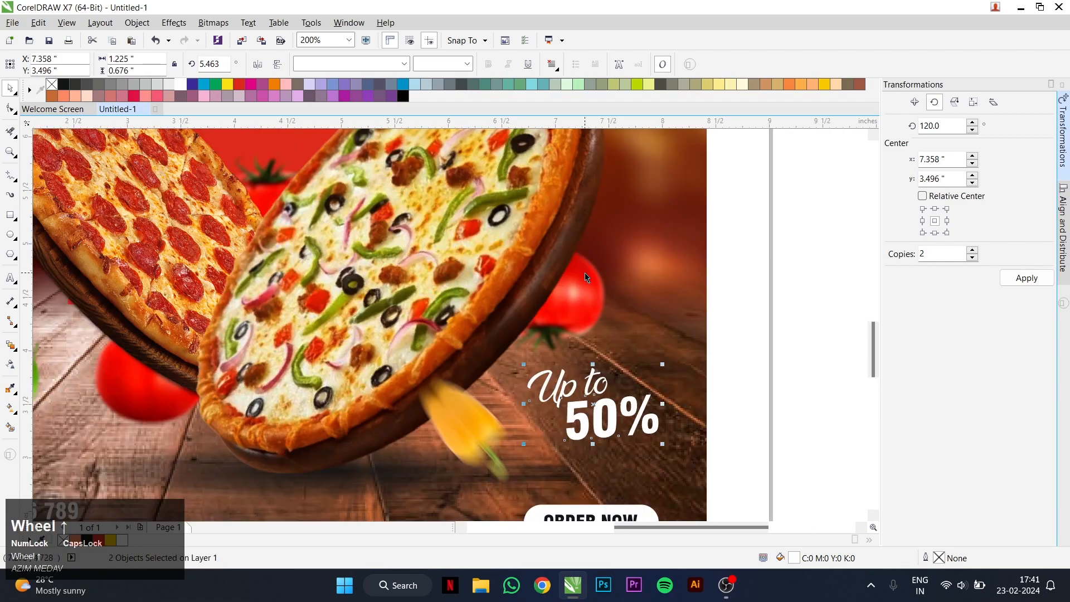
- Shift the blurred tomato behind the vegetable pizza slightly to the right
{"action": "left_click", "coordinate": [586, 289], "text": "alt"}
{"action": "left_click", "coordinate": [574, 301], "text": "alt"}
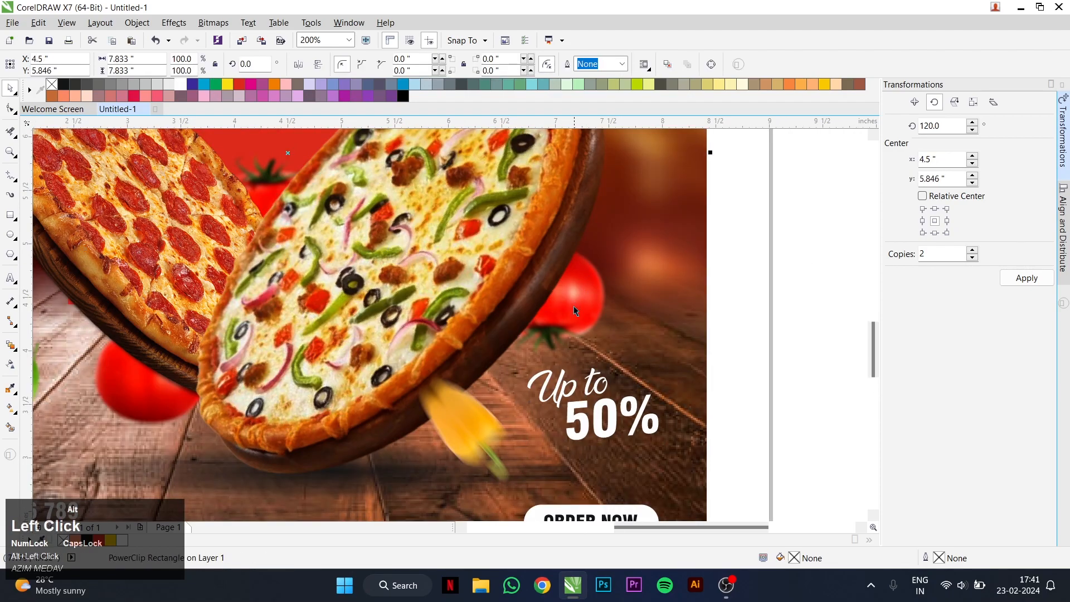
{"action": "left_click", "coordinate": [574, 303]}
{"action": "mouse_move", "coordinate": [547, 301]}
{"action": "left_mouse_down"}
{"action": "mouse_move", "coordinate": [556, 272]}
{"action": "mouse_move", "coordinate": [569, 301]}
{"action": "left_mouse_up"}
{"action": "scroll", "coordinate": [581, 308], "scroll_direction": "down", "scroll_amount": 1}
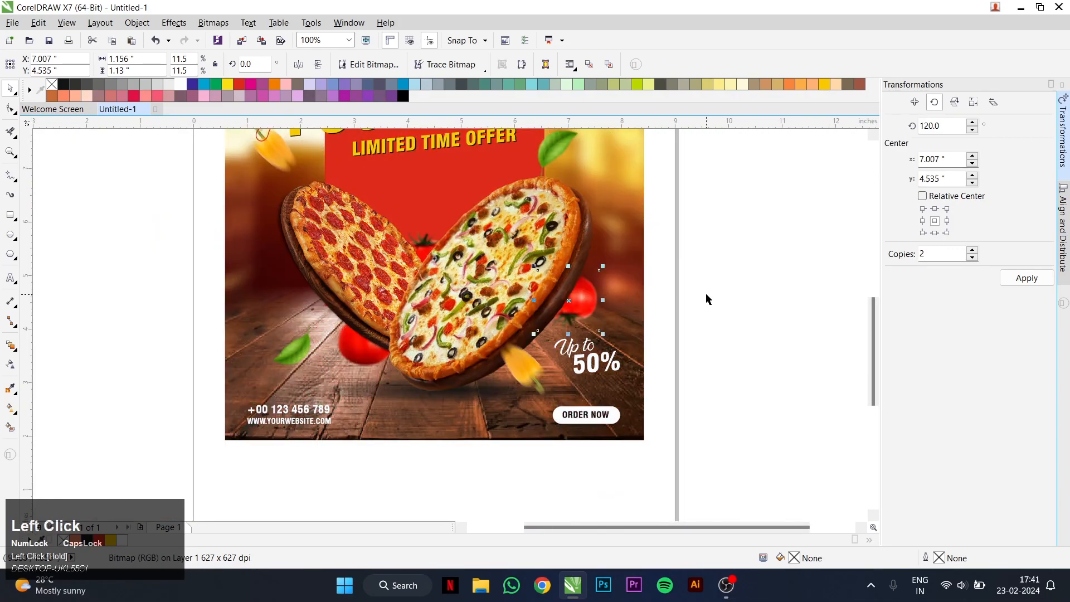
{"action": "left_click", "coordinate": [706, 296]}
{"action": "scroll", "coordinate": [532, 297], "scroll_direction": "down", "scroll_amount": 2}
{"action": "scroll", "coordinate": [506, 257], "scroll_direction": "up", "scroll_amount": 1}
{"action": "scroll", "coordinate": [507, 260], "scroll_direction": "up", "scroll_amount": 1}
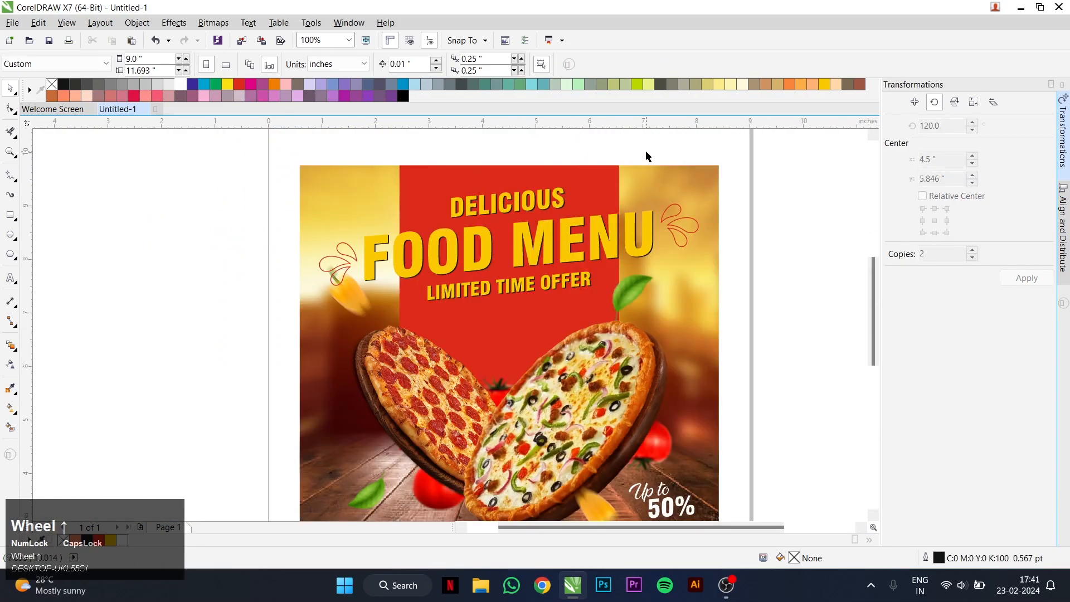
- Move both pizzas together with their shadow up about 0.1 inches
{"action": "left_click_drag", "start_coordinate": [351, 322], "coordinate": [351, 321]}
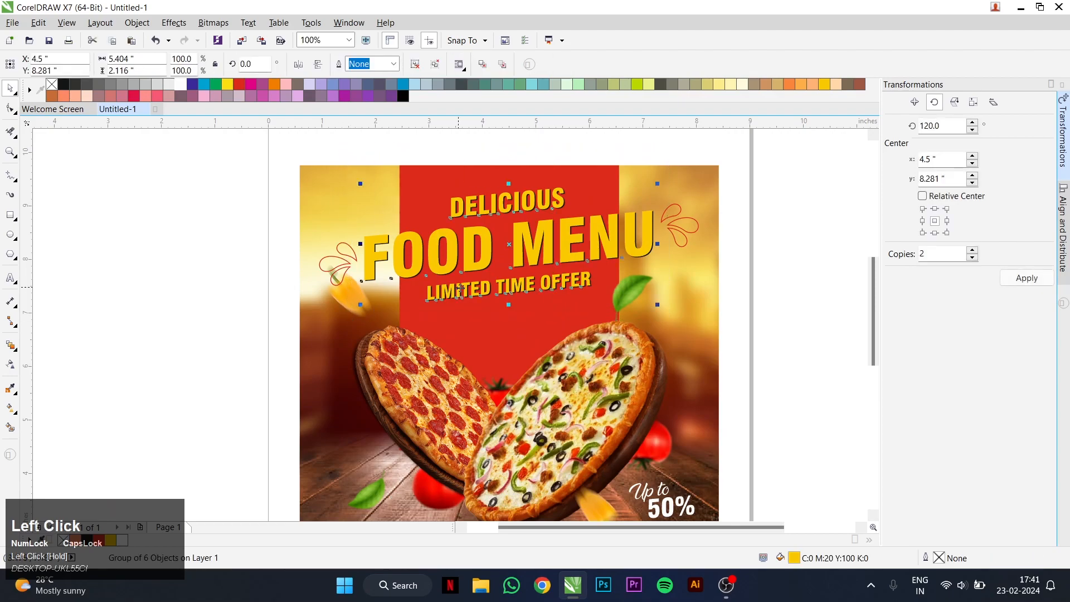
{"action": "key", "text": "ctrl+z"}
{"action": "scroll", "coordinate": [477, 264], "scroll_direction": "down", "scroll_amount": 1}
{"action": "left_click", "coordinate": [500, 337]}
{"action": "left_click", "coordinate": [422, 325], "text": "shift"}
{"action": "left_click", "coordinate": [527, 405], "text": "shift"}
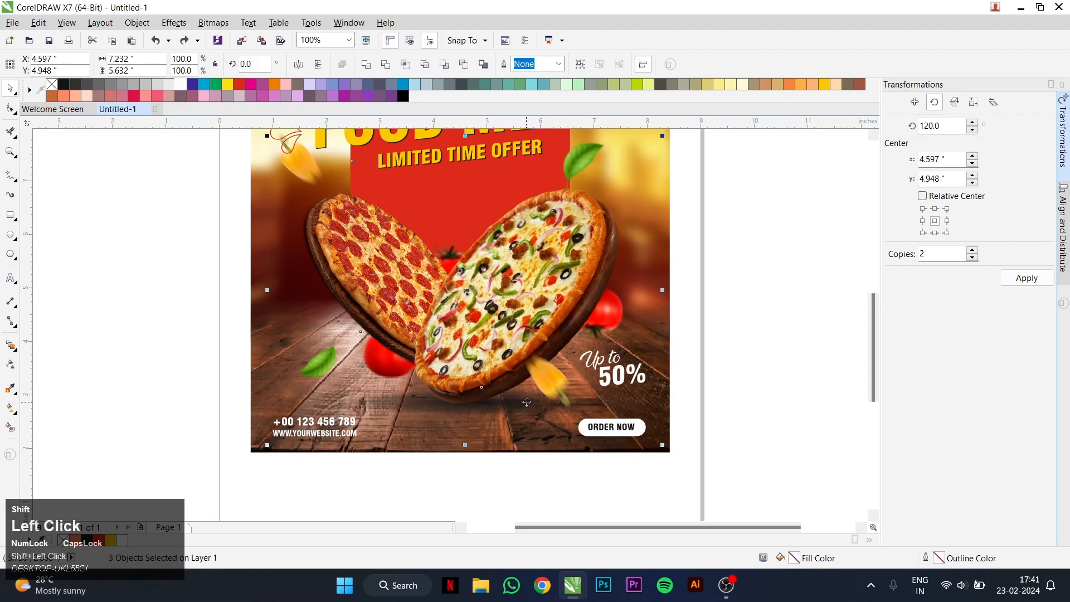
{"action": "left_click_drag", "start_coordinate": [526, 312], "coordinate": [526, 306]}
- Convert the whole poster to a single 900 dpi bitmap in RGB Color (24-bit) mode
{"action": "scroll", "coordinate": [648, 302], "scroll_direction": "down", "scroll_amount": 2}
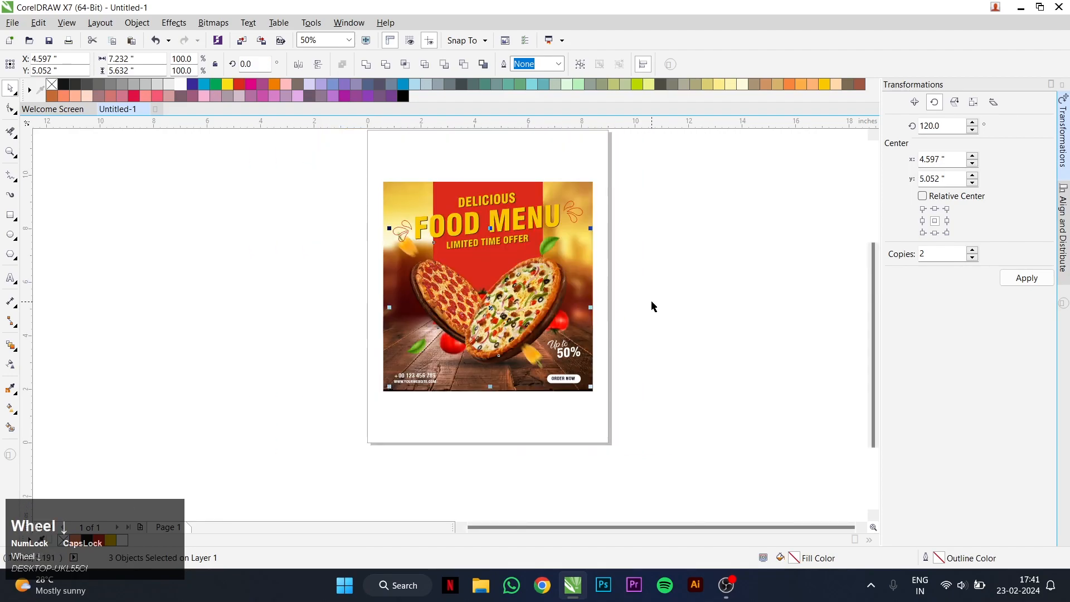
{"action": "left_click", "coordinate": [647, 302]}
{"action": "left_click_drag", "start_coordinate": [359, 167], "coordinate": [626, 403]}
{"action": "left_click", "coordinate": [220, 23]}
{"action": "left_click", "coordinate": [228, 39]}
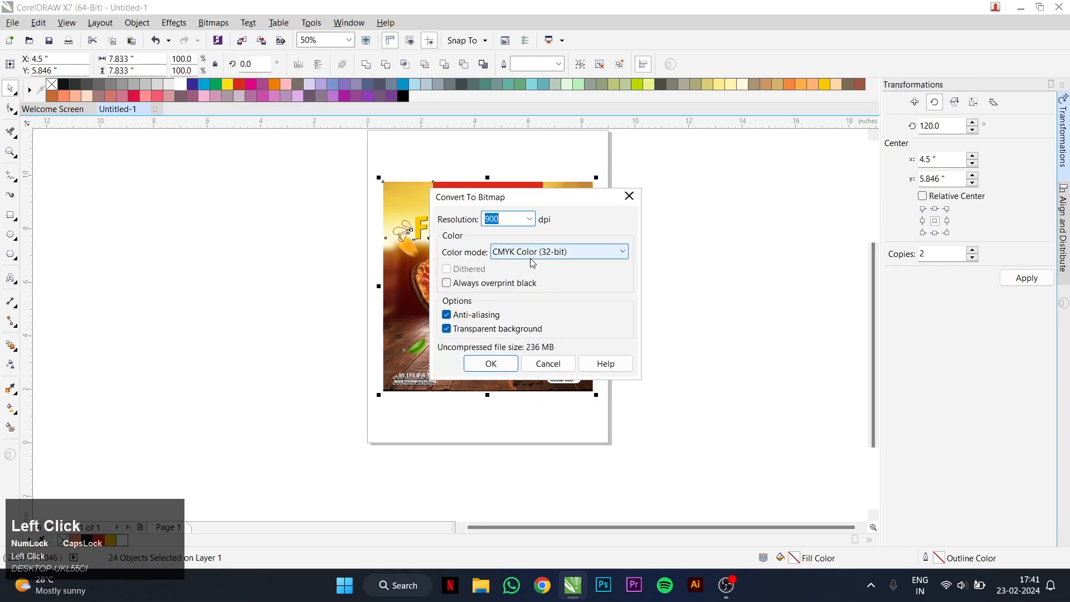
{"action": "left_click", "coordinate": [557, 258]}
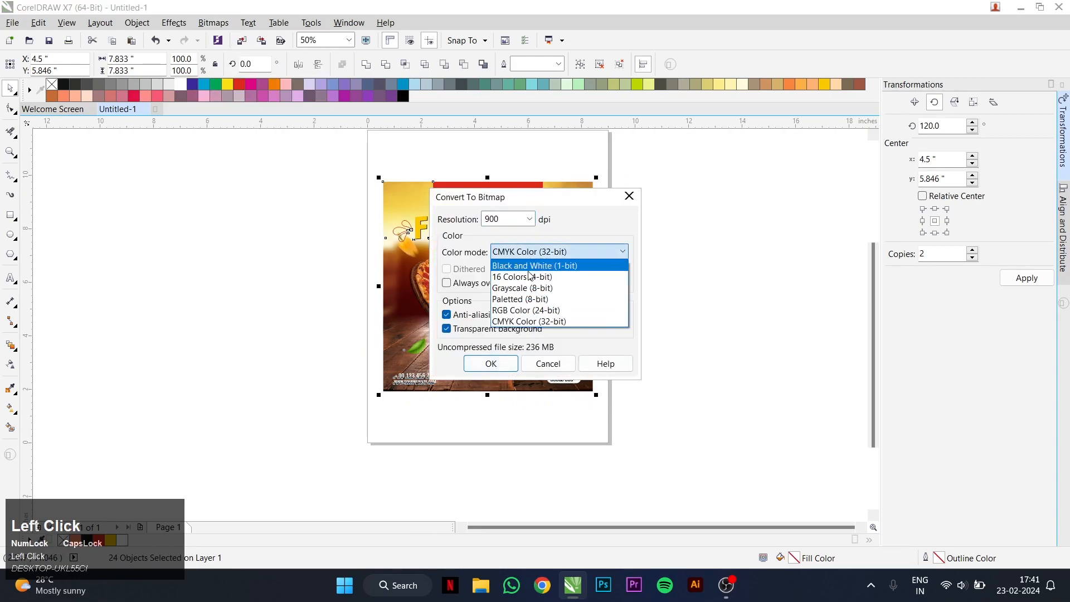
{"action": "left_click", "coordinate": [524, 316]}
{"action": "left_click", "coordinate": [497, 363]}
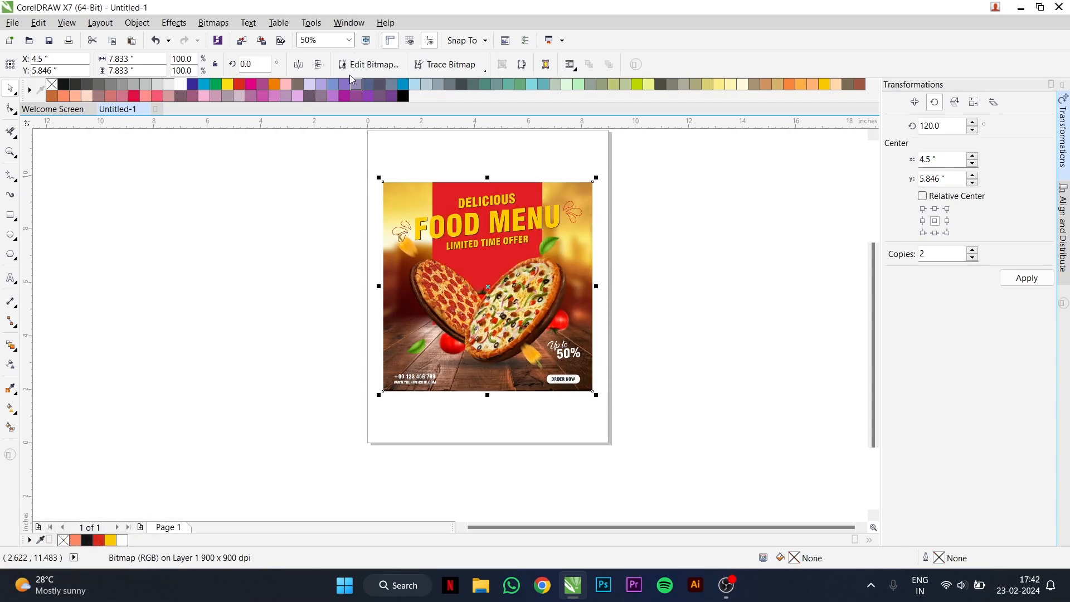
- Start the Image Adjustment Lab on the poster bitmap and set the highlights to 10
{"action": "left_click", "coordinate": [206, 24]}
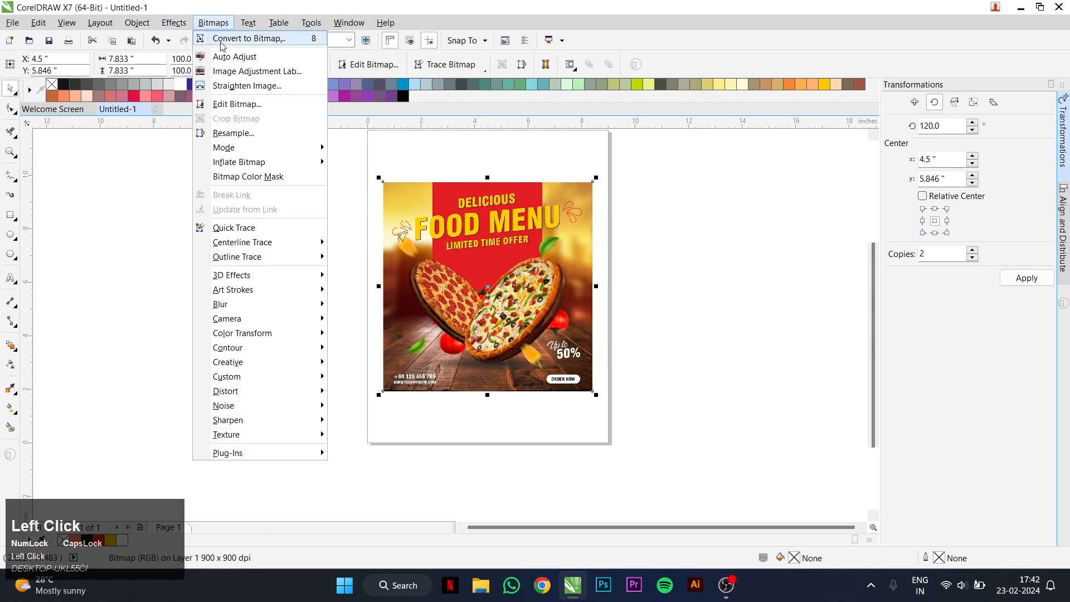
{"action": "left_click", "coordinate": [257, 70]}
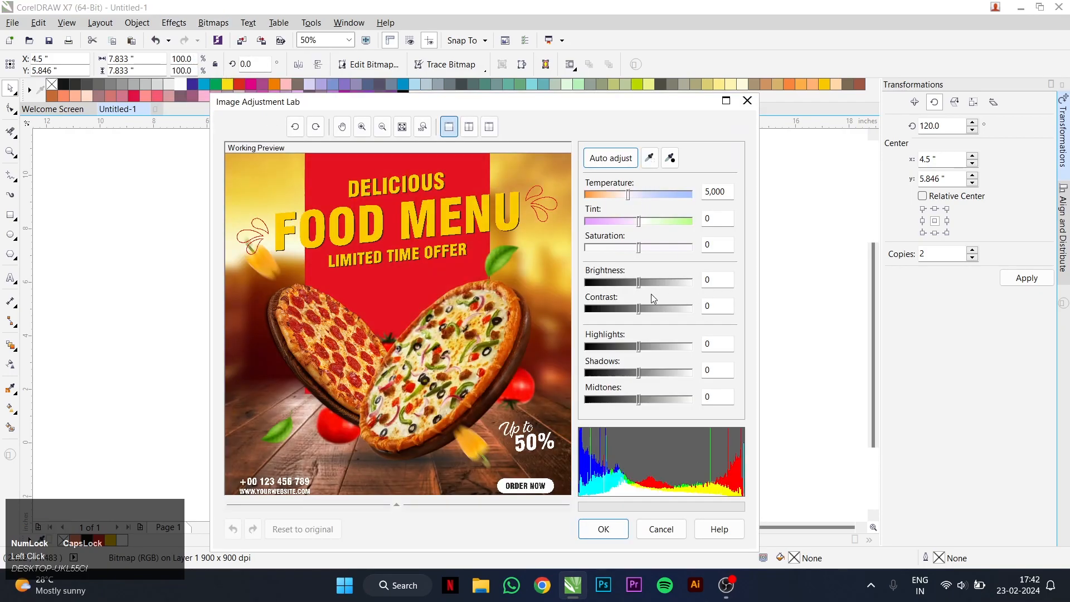
{"action": "mouse_move", "coordinate": [636, 343]}
{"action": "left_mouse_down"}
{"action": "mouse_move", "coordinate": [628, 345]}
{"action": "mouse_move", "coordinate": [641, 348]}
{"action": "left_mouse_up"}
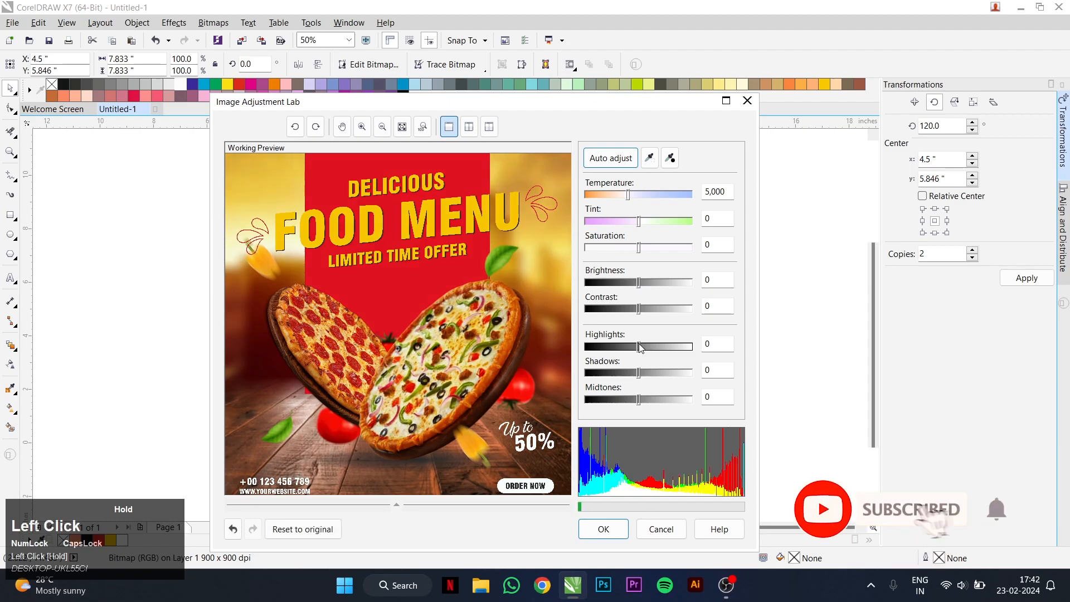
{"action": "left_click", "coordinate": [707, 344]}
{"action": "type", "text": "10"}
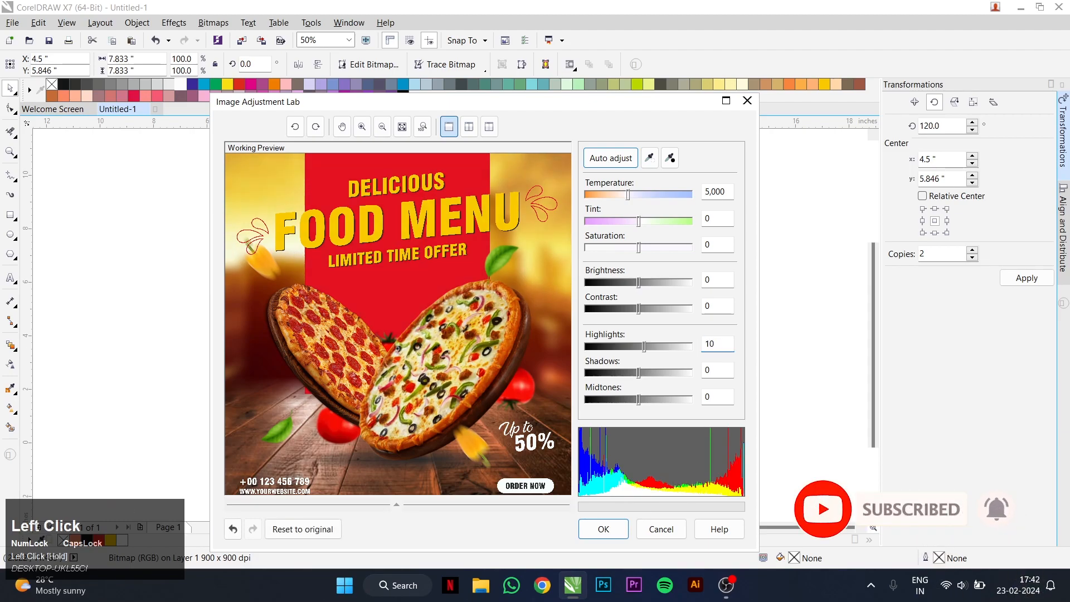
- Set the poster's midtones to 10 and its shadows to -10
{"action": "mouse_move", "coordinate": [640, 370]}
{"action": "left_mouse_down"}
{"action": "mouse_move", "coordinate": [620, 371]}
{"action": "mouse_move", "coordinate": [654, 372]}
{"action": "mouse_move", "coordinate": [634, 379]}
{"action": "left_mouse_up"}
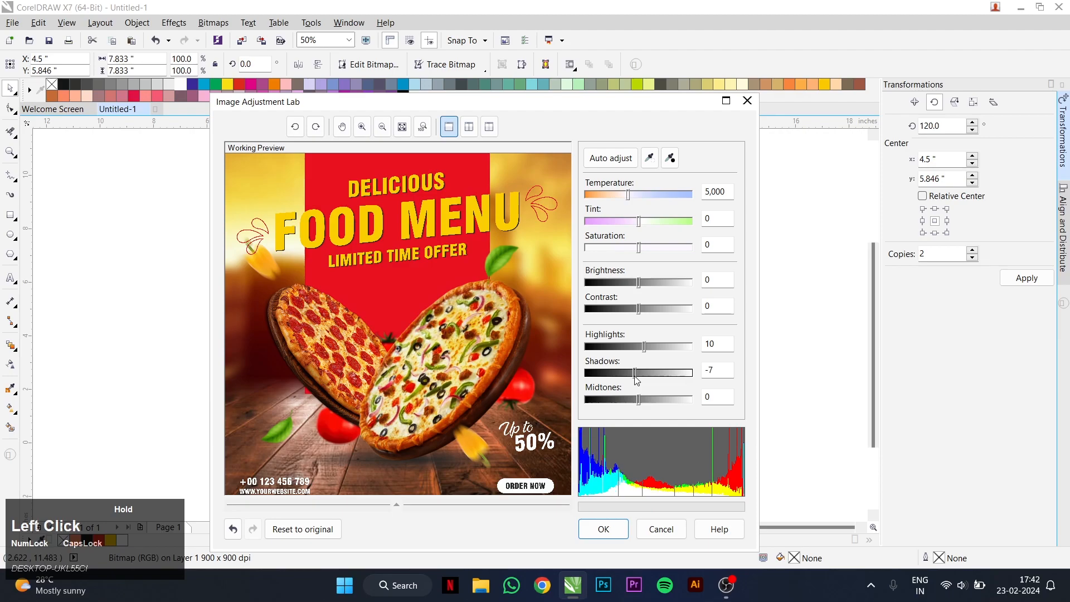
{"action": "left_click_drag", "start_coordinate": [638, 397], "coordinate": [644, 400]}
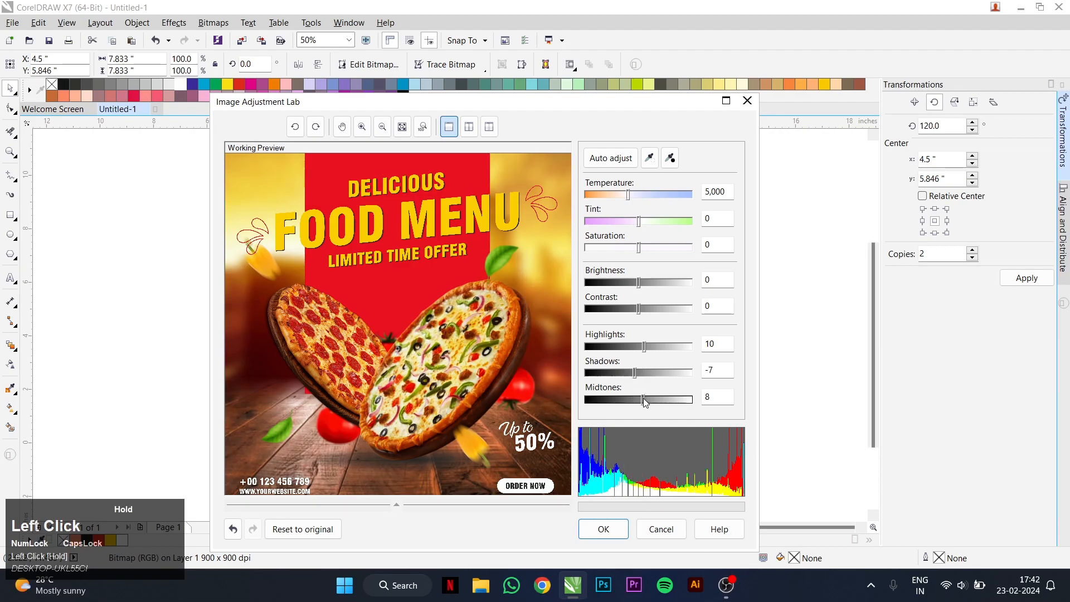
{"action": "double_click", "coordinate": [704, 396]}
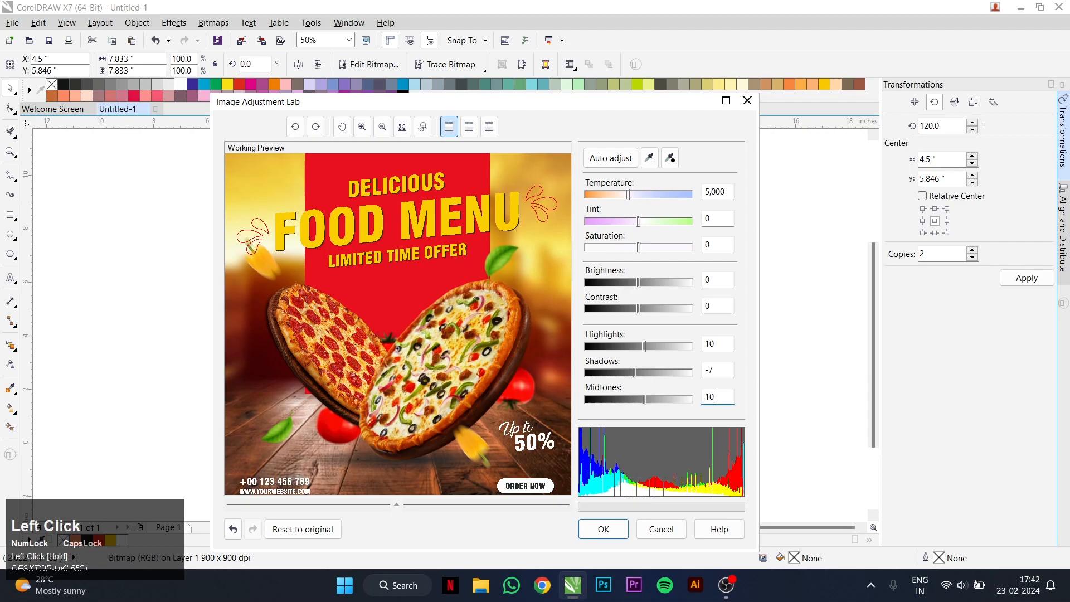
{"action": "double_click", "coordinate": [708, 370]}
{"action": "type", "text": "-"}
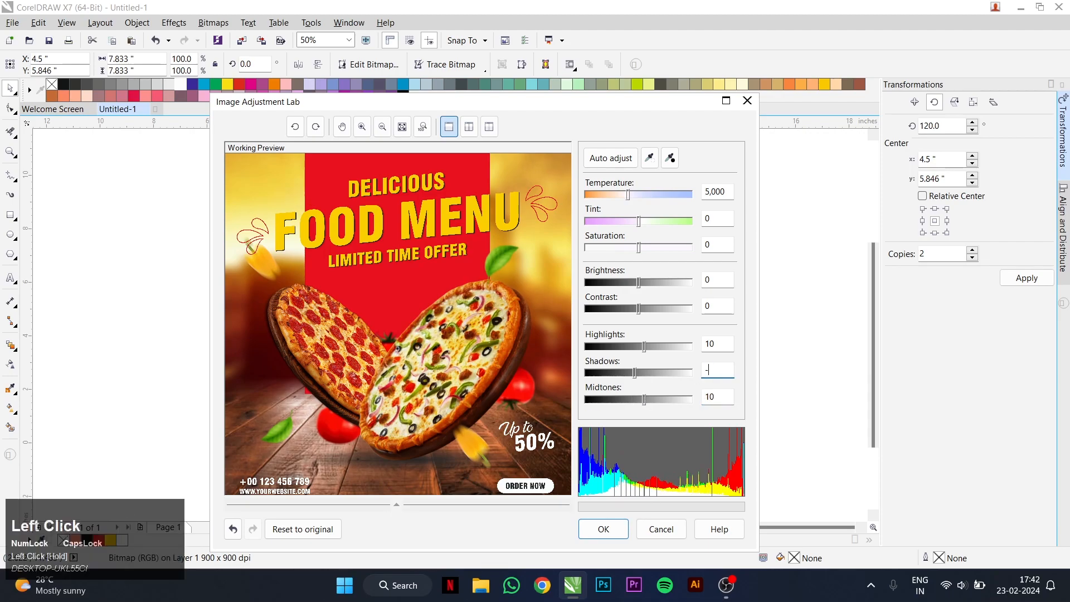
{"action": "double_click", "coordinate": [706, 368]}
{"action": "type", "text": "-5"}
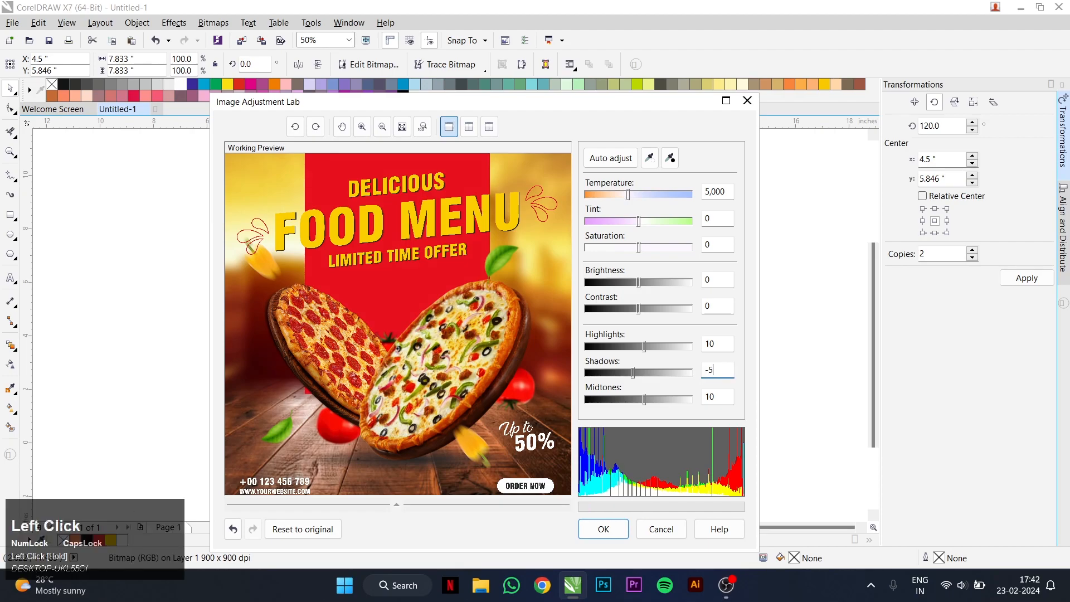
{"action": "left_click_drag", "start_coordinate": [636, 378], "coordinate": [630, 377]}
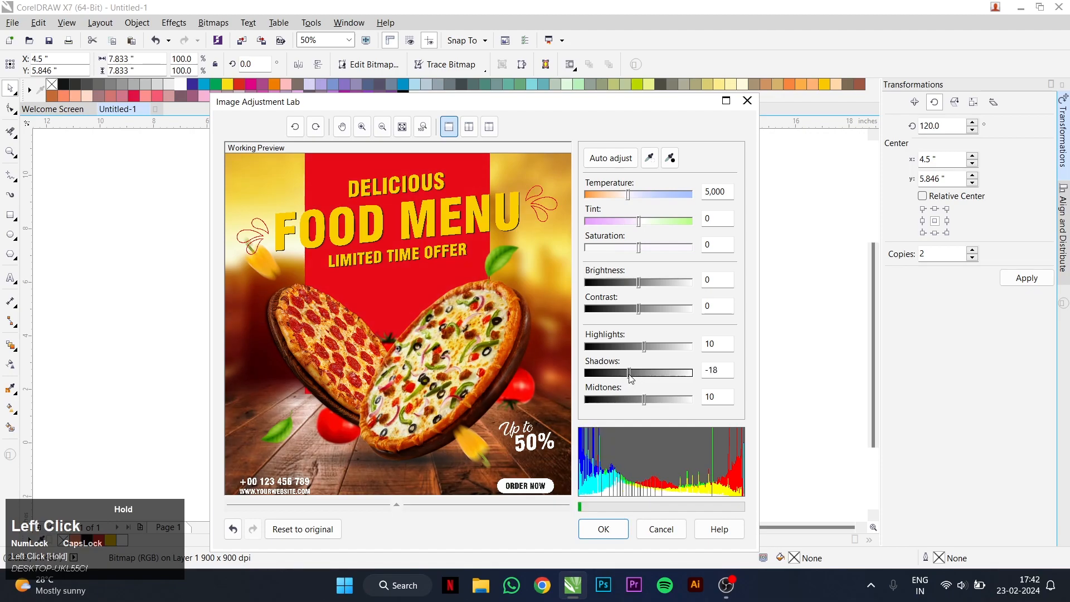
{"action": "left_click_drag", "start_coordinate": [635, 378], "coordinate": [634, 377]}
{"action": "left_click", "coordinate": [704, 369]}
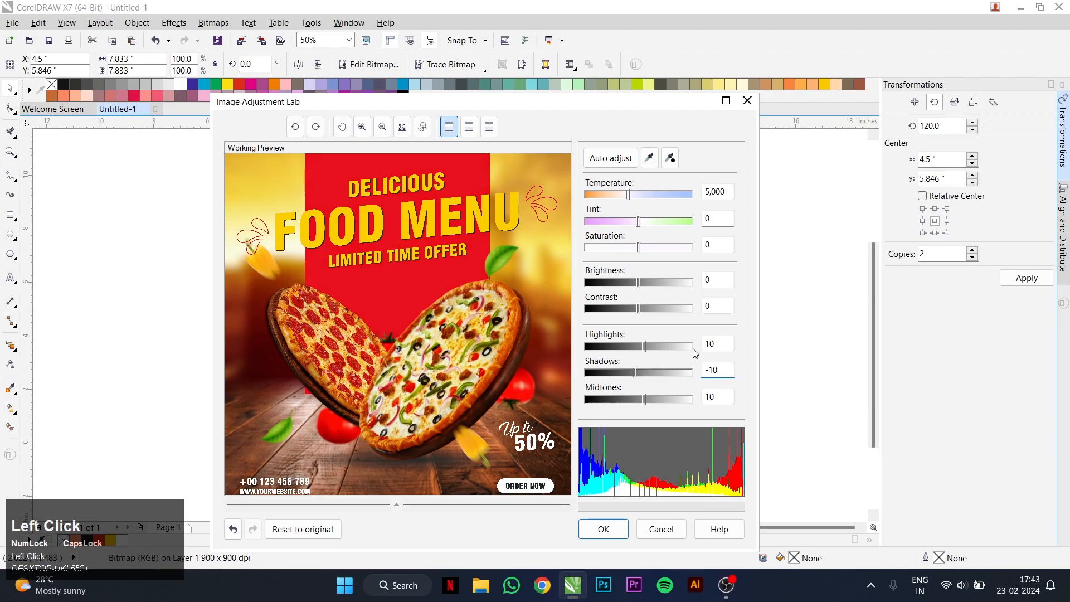
- Set the contrast to 5, apply the image adjustments and deselect the poster
{"action": "left_click", "coordinate": [705, 307]}
{"action": "type", "text": "5"}
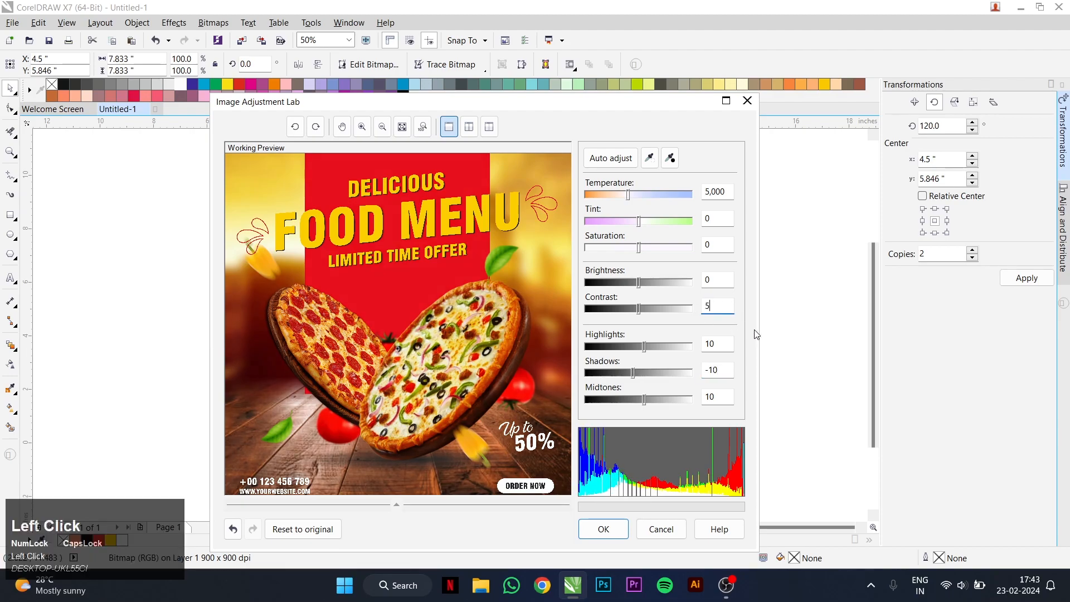
{"action": "key", "text": "Return"}
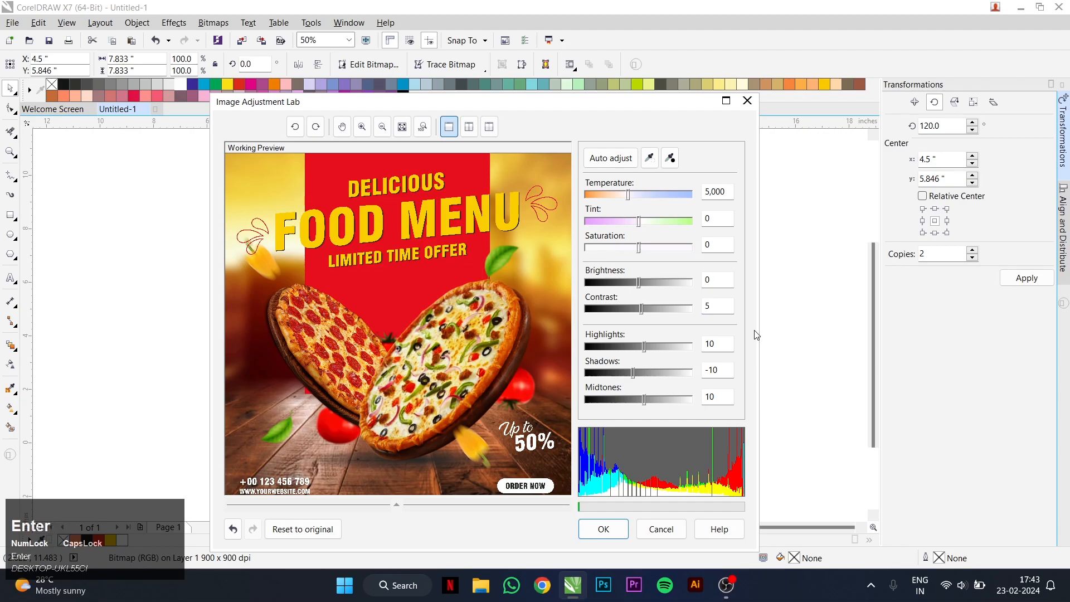
{"action": "left_click", "coordinate": [603, 530]}
{"action": "left_click", "coordinate": [631, 256]}
- Zoom in on the finished poster and examine it in full-screen preview
{"action": "left_click", "coordinate": [10, 152]}
{"action": "left_click_drag", "start_coordinate": [376, 169], "coordinate": [601, 397]}
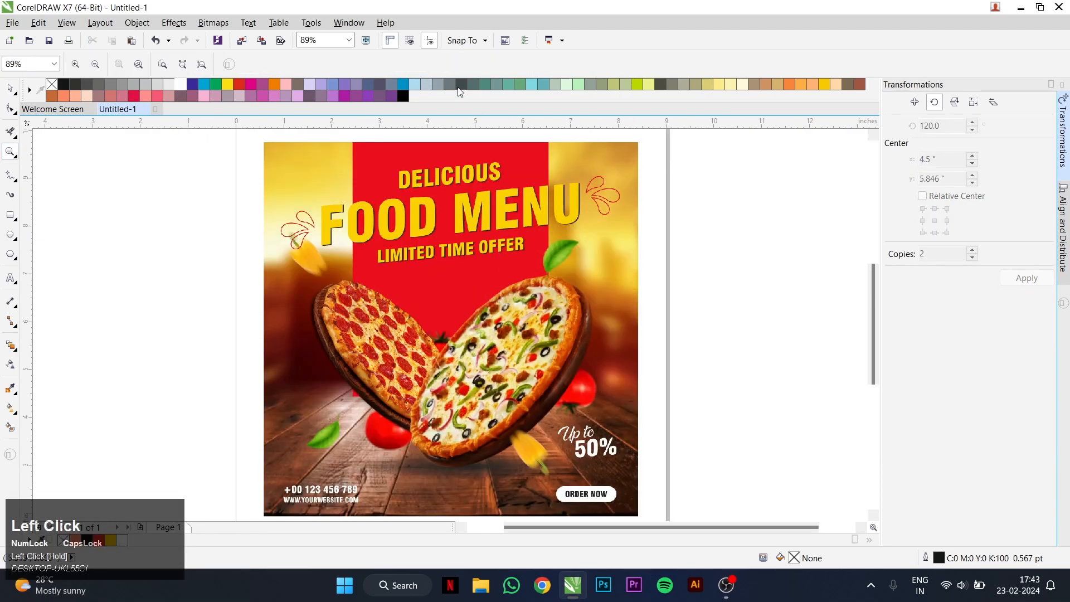
{"action": "left_click", "coordinate": [365, 40]}
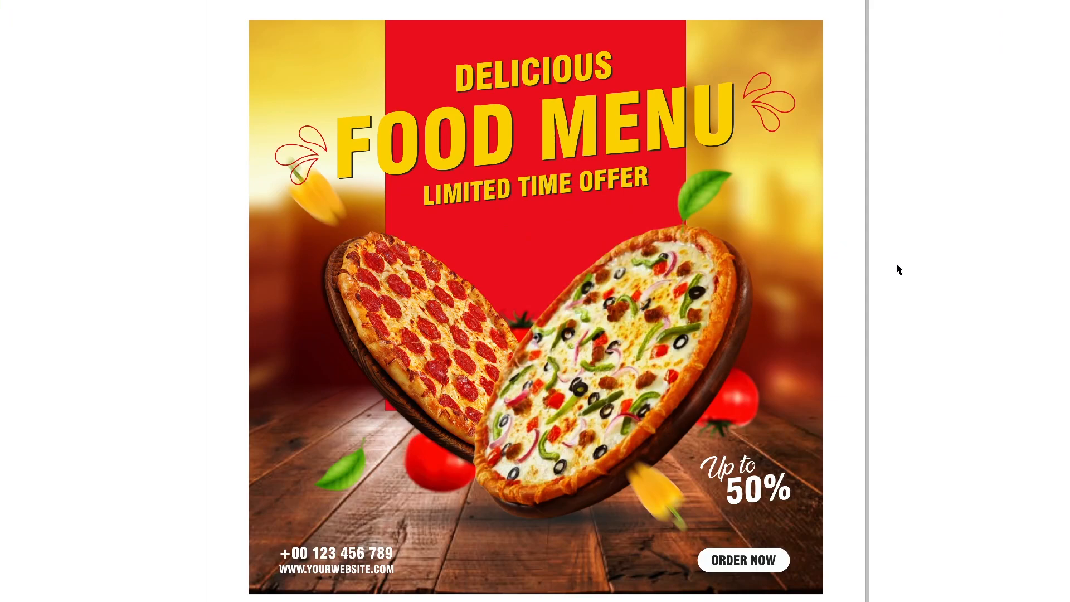